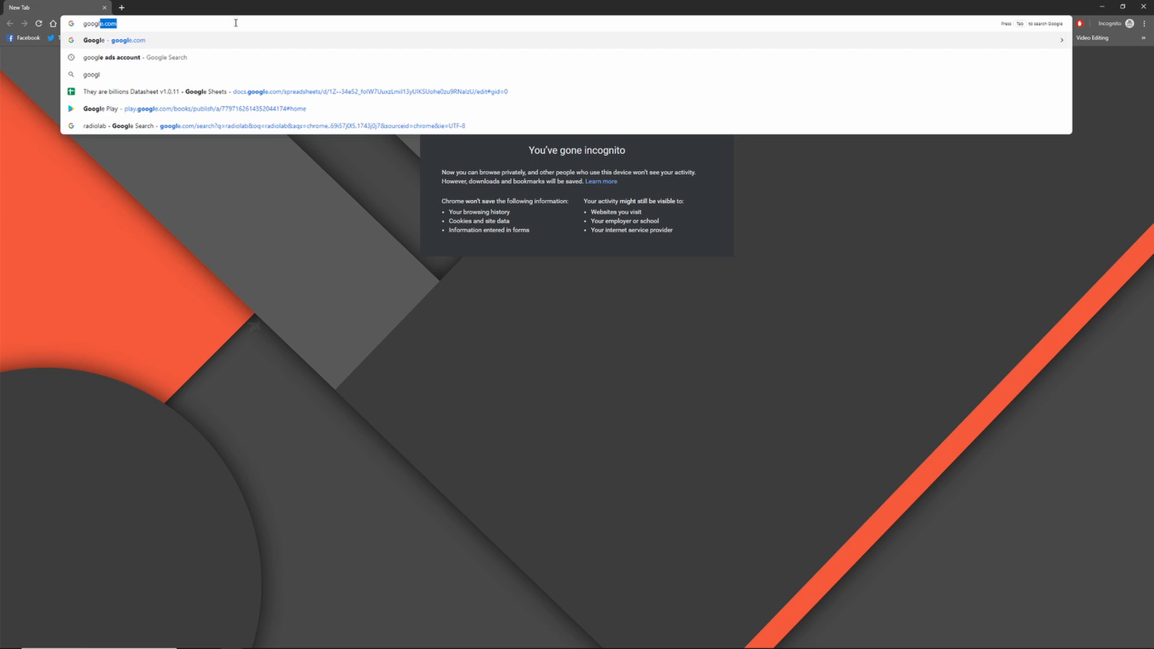
# Search Google for "davinci resolve" and open Blackmagic Design's DaVinci Resolve 16 product page
pyautogui.press('Return')
pyautogui.write('davinci resolve')
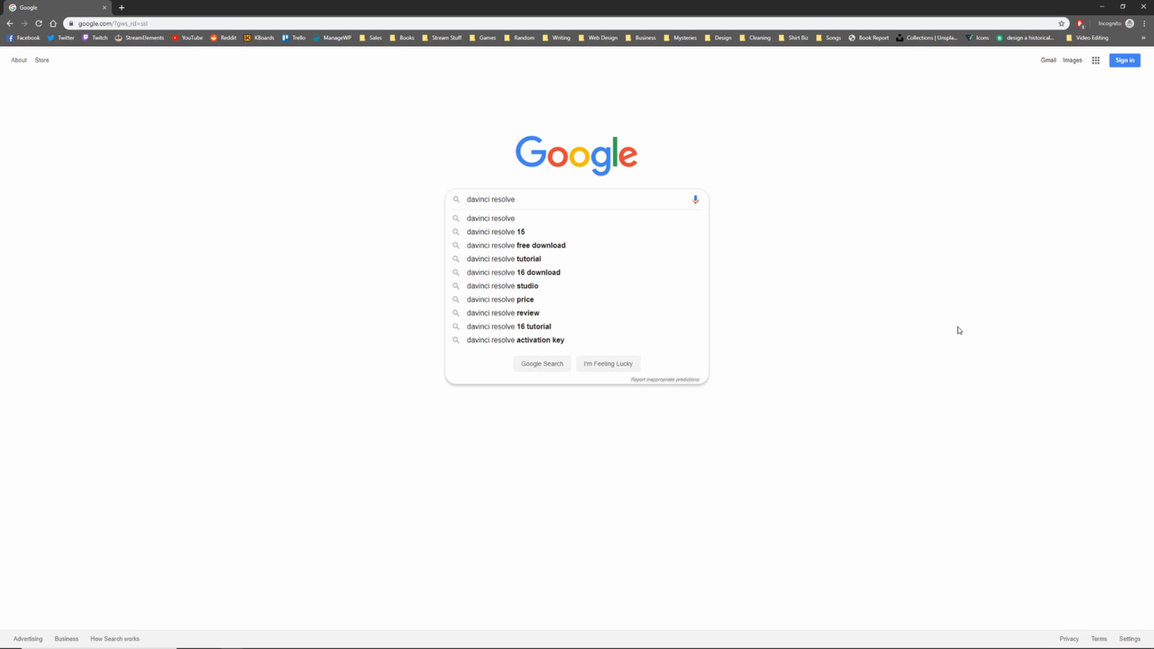
pyautogui.press('Return')
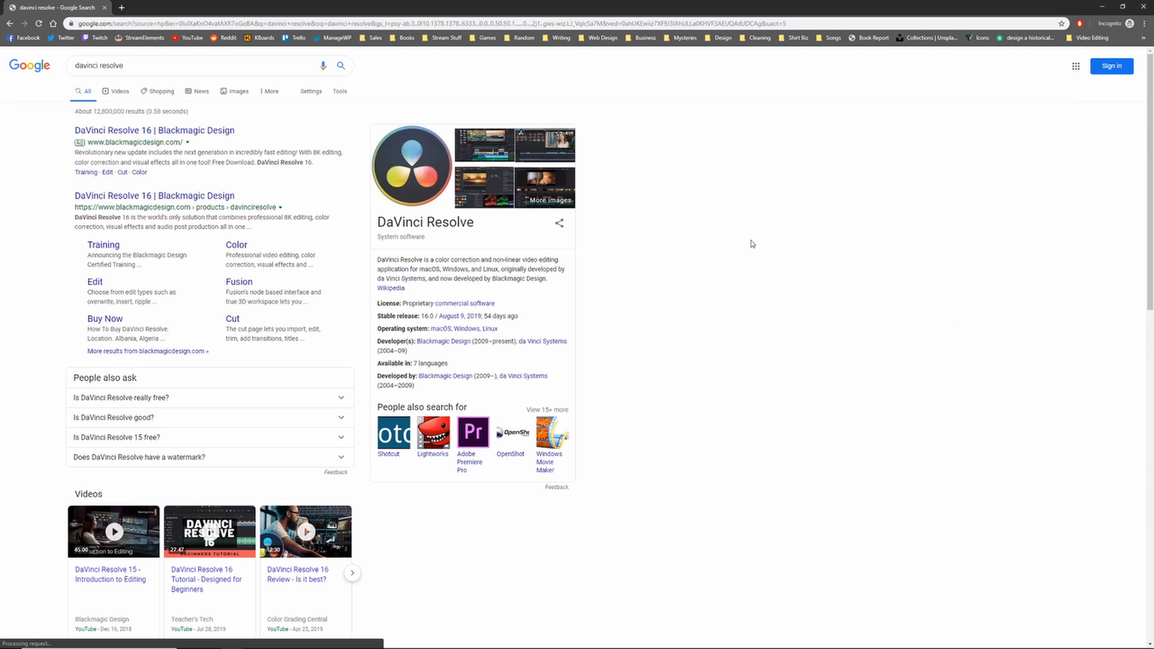
pyautogui.click(189, 136)
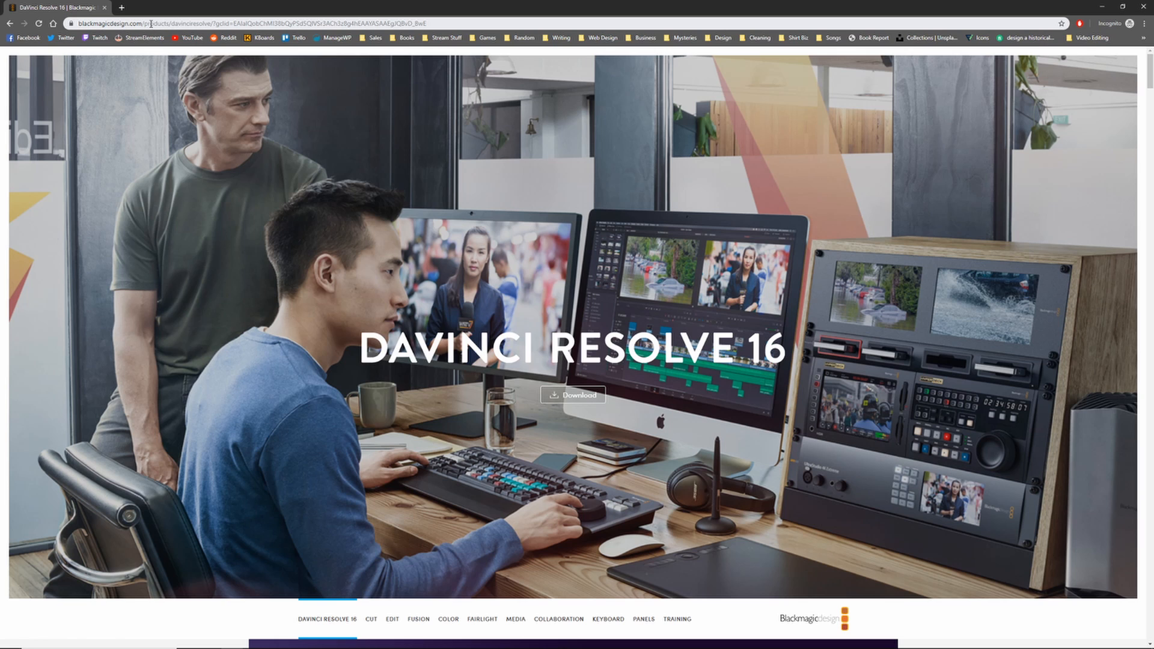
# Examine the product page's address and the free and Studio download options near the end of the page
pyautogui.moveTo(144, 23); pyautogui.dragTo(549, 24)
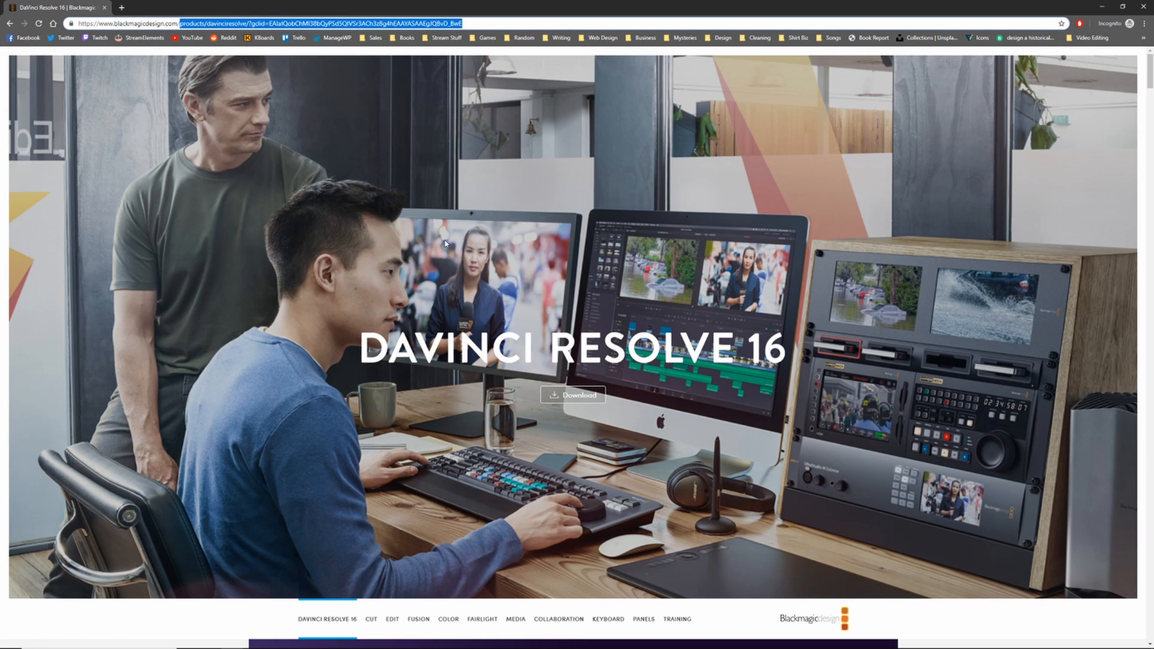
pyautogui.scroll(-2, 445, 244)
pyautogui.scroll(1, 445, 244)
pyautogui.middleClick(197, 170)
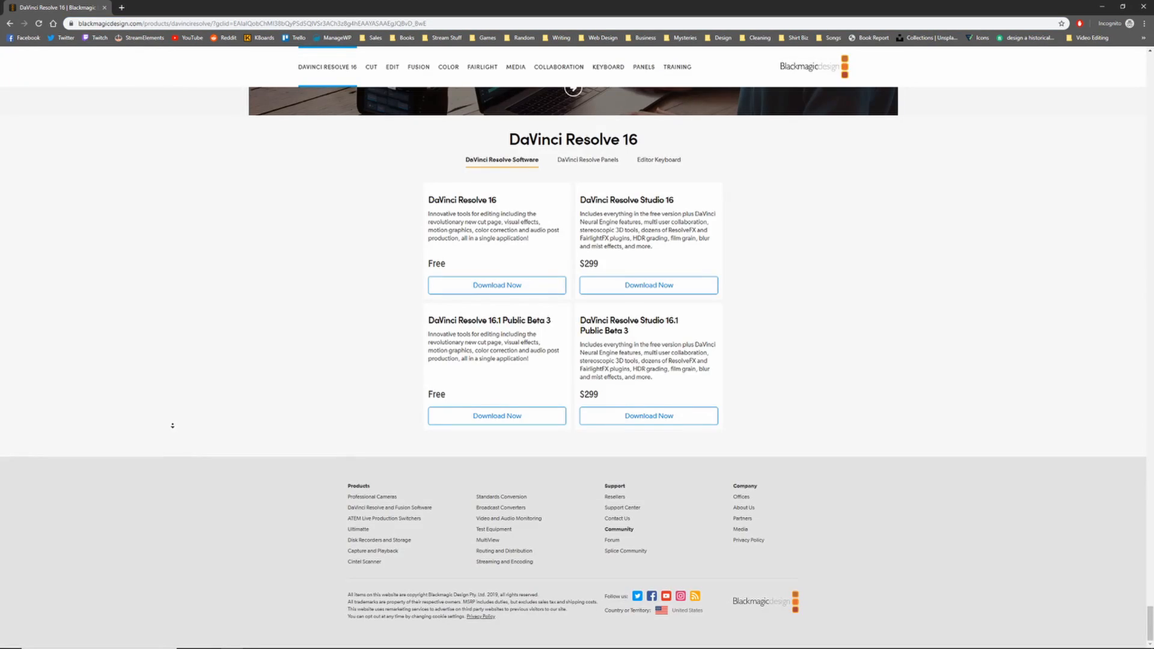
pyautogui.middleClick(183, 426)
# Switch from the browser to DaVinci Resolve and open Untitled Project
pyautogui.click(1142, 9)
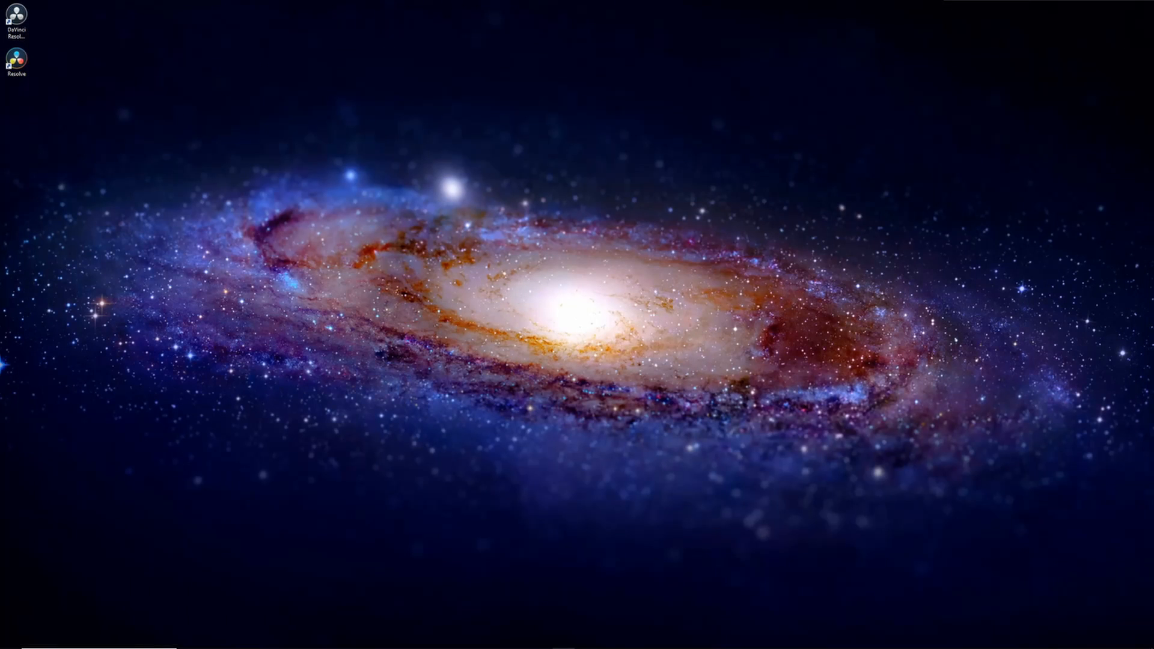
pyautogui.doubleClick(24, 63)
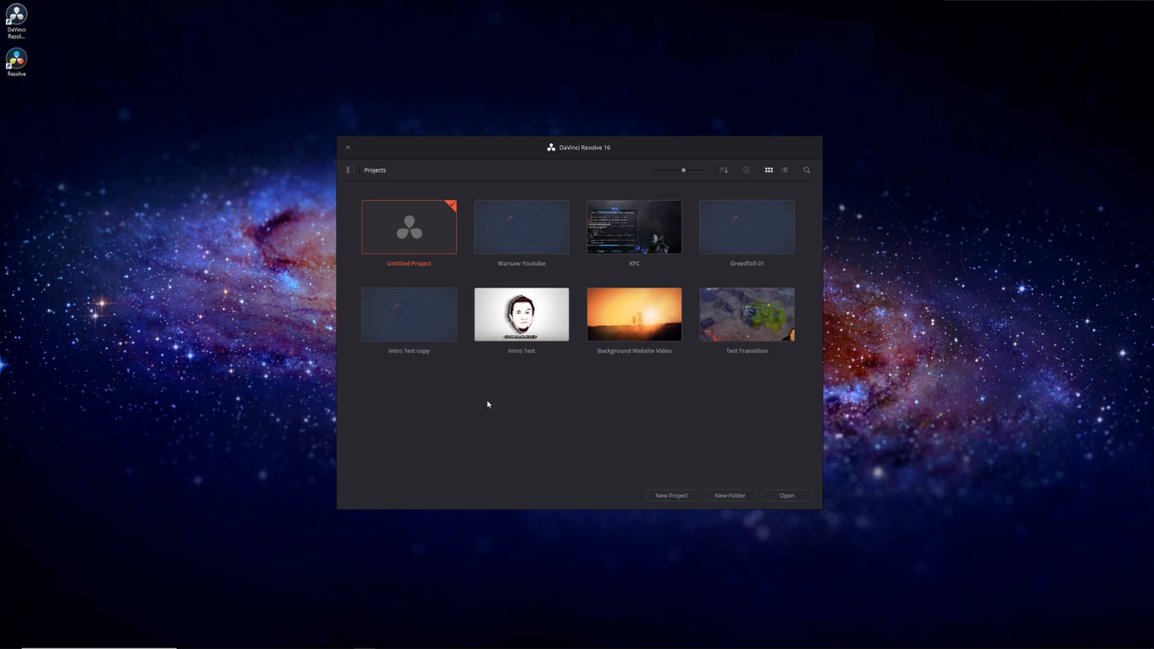
pyautogui.doubleClick(418, 233)
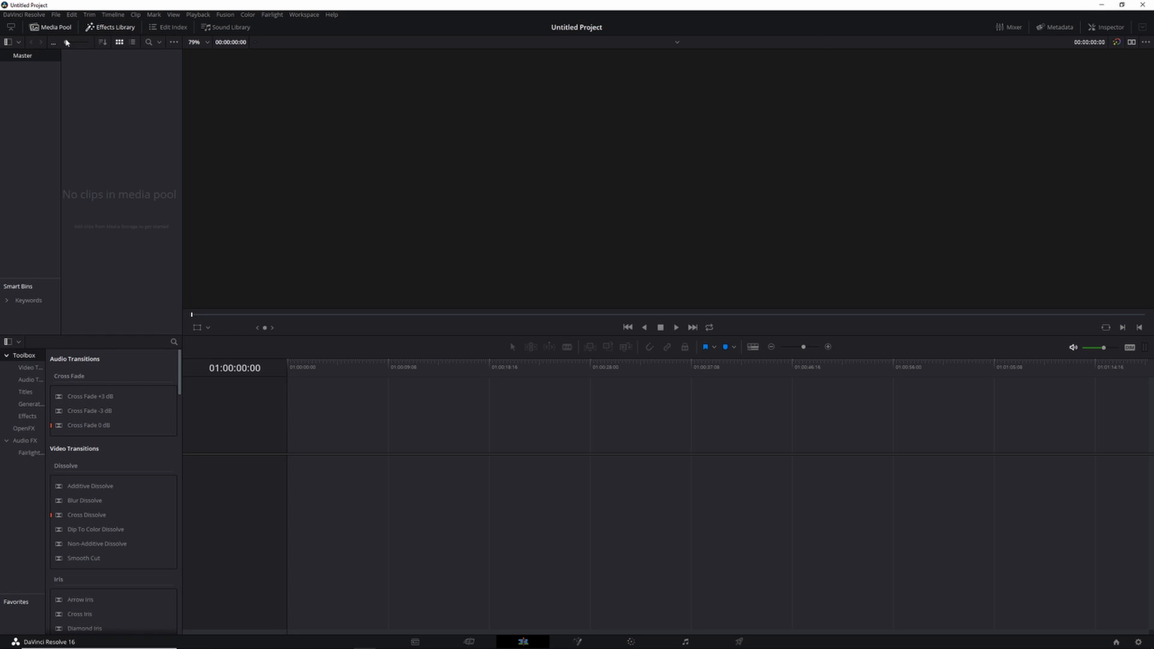
# Import Warsaw Raw 01 from the Warsaw folder into the media pool, changing the timeline frame rate to match the clip
pyautogui.rightClick(131, 172)
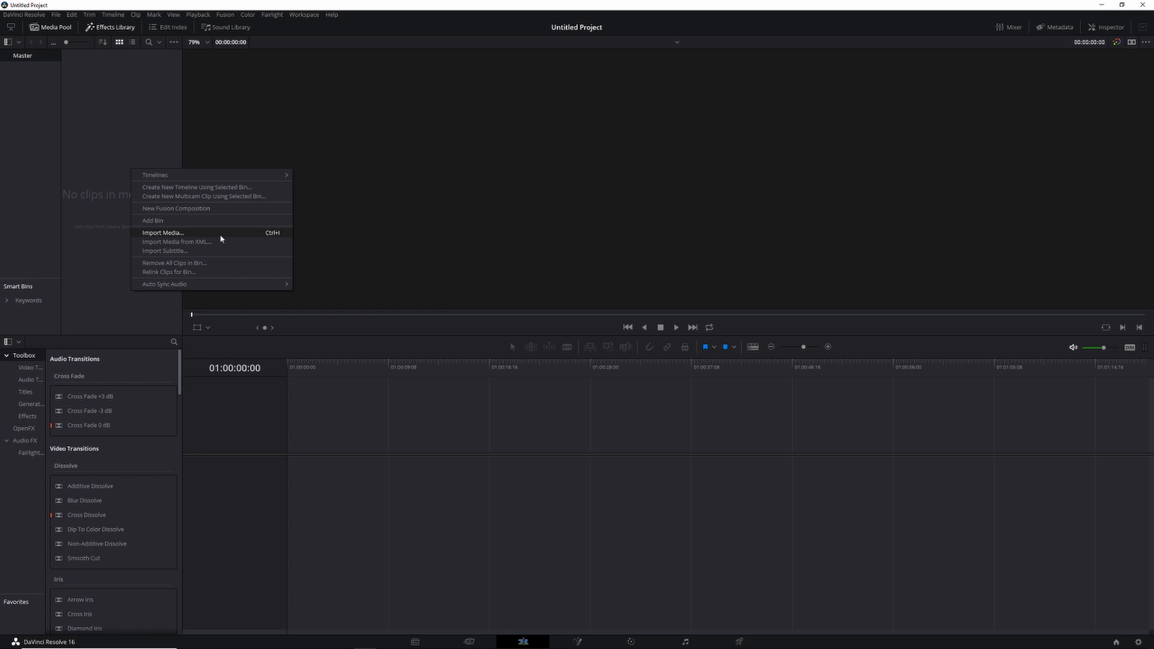
pyautogui.click(412, 113)
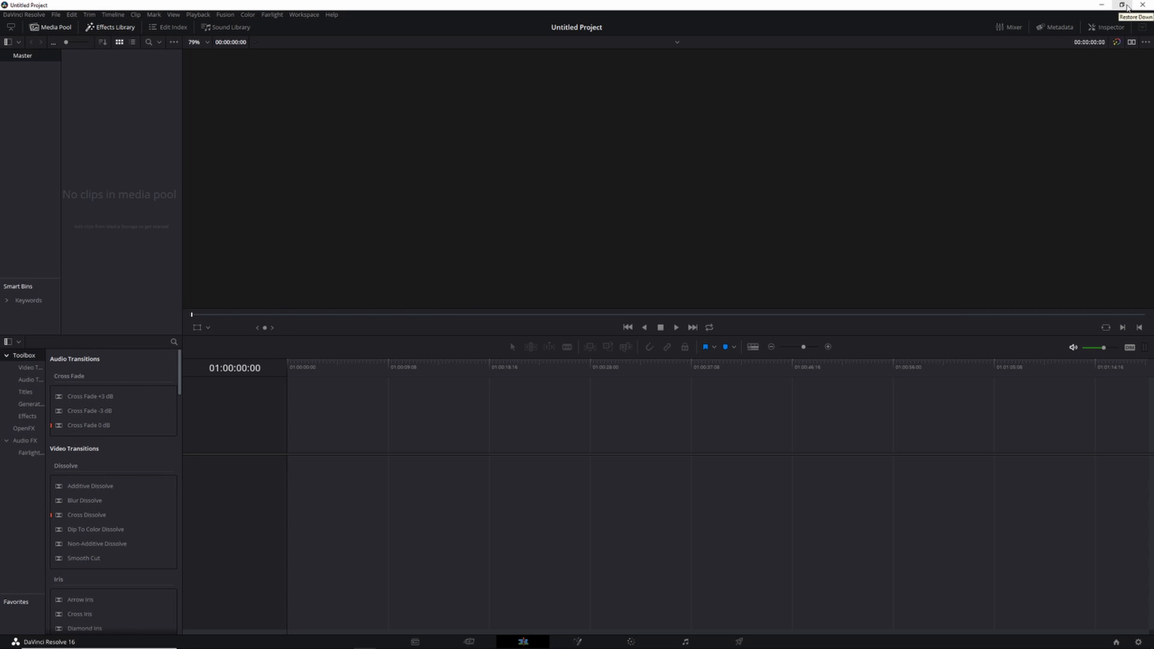
pyautogui.click(1122, 5)
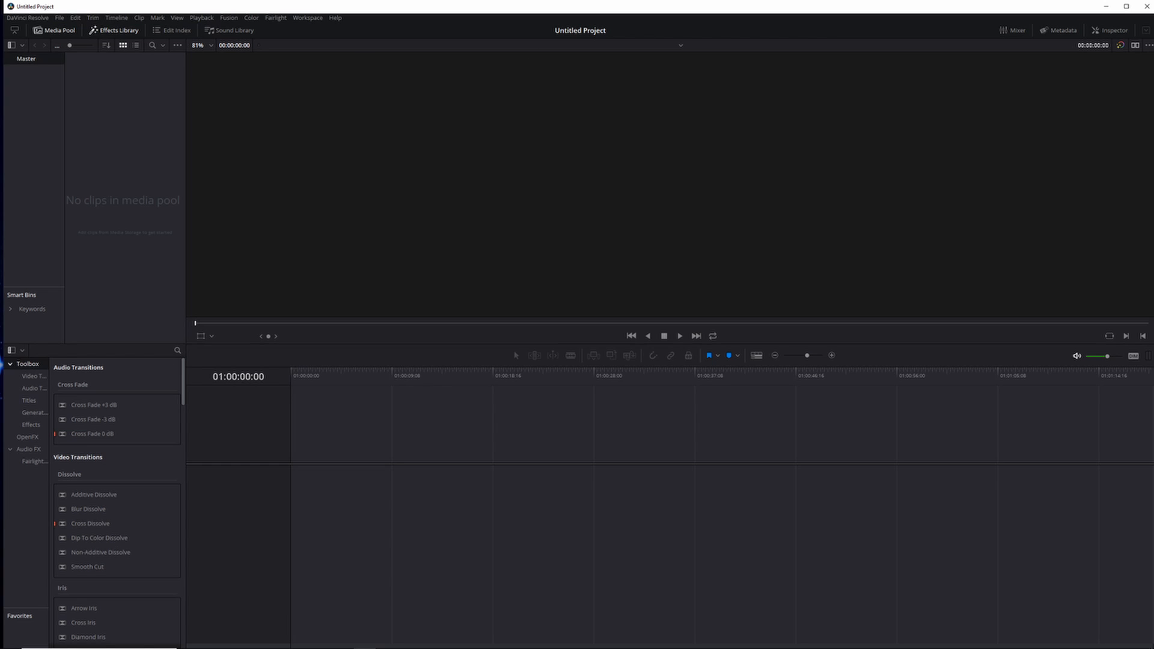
pyautogui.moveTo(743, 39); pyautogui.dragTo(658, 139)
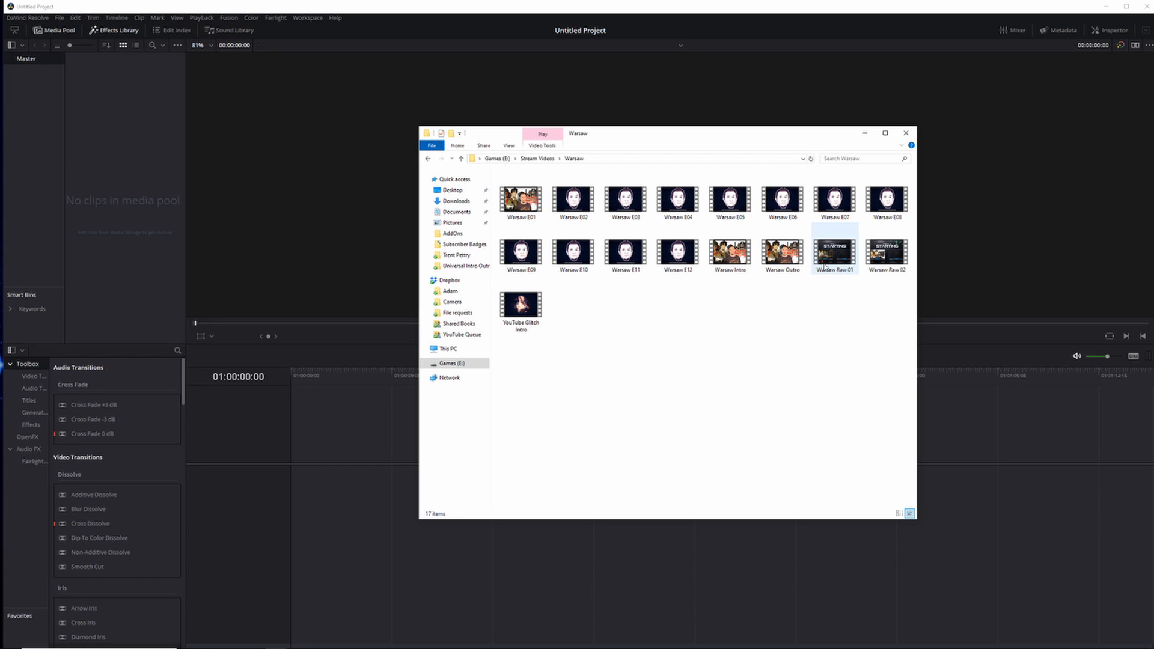
pyautogui.moveTo(833, 258); pyautogui.dragTo(117, 152)
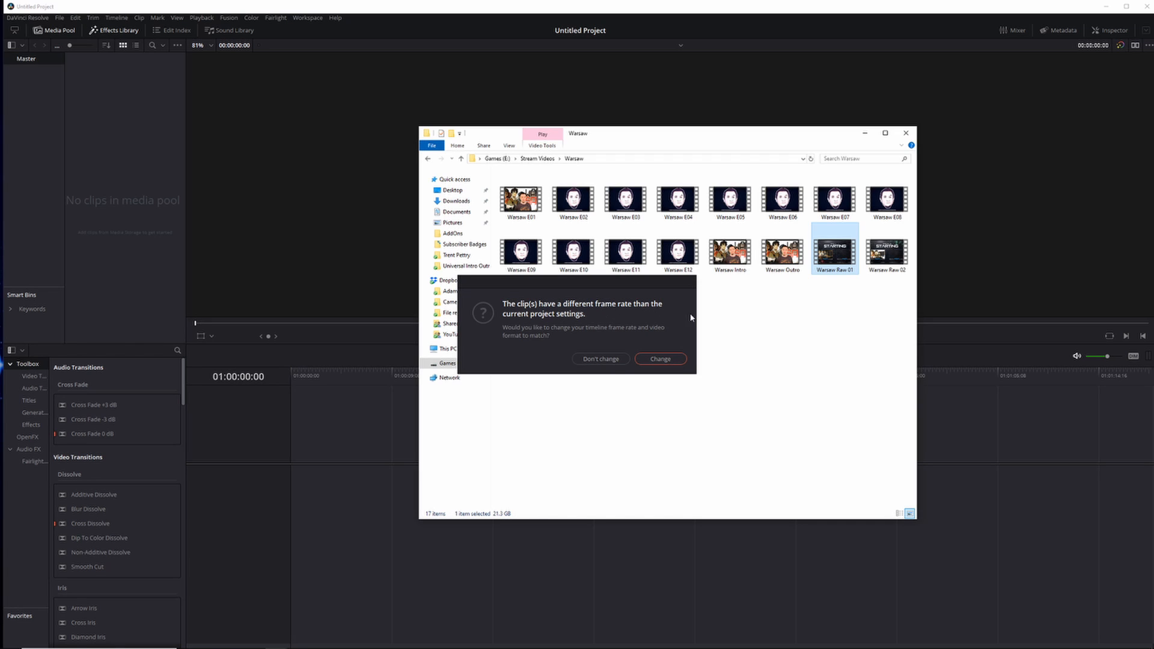
pyautogui.click(667, 360)
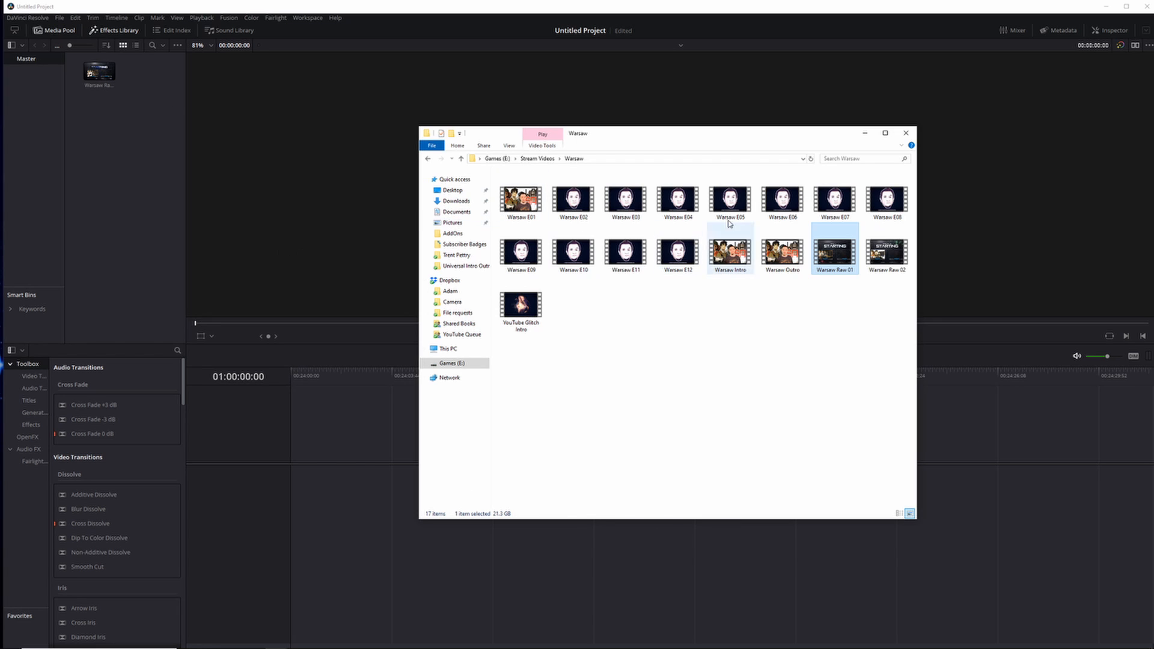
# Add Warsaw Intro, Warsaw Outro and YouTube Glitch Intro from the Warsaw folder to the media pool
pyautogui.moveTo(646, 136); pyautogui.dragTo(723, 120)
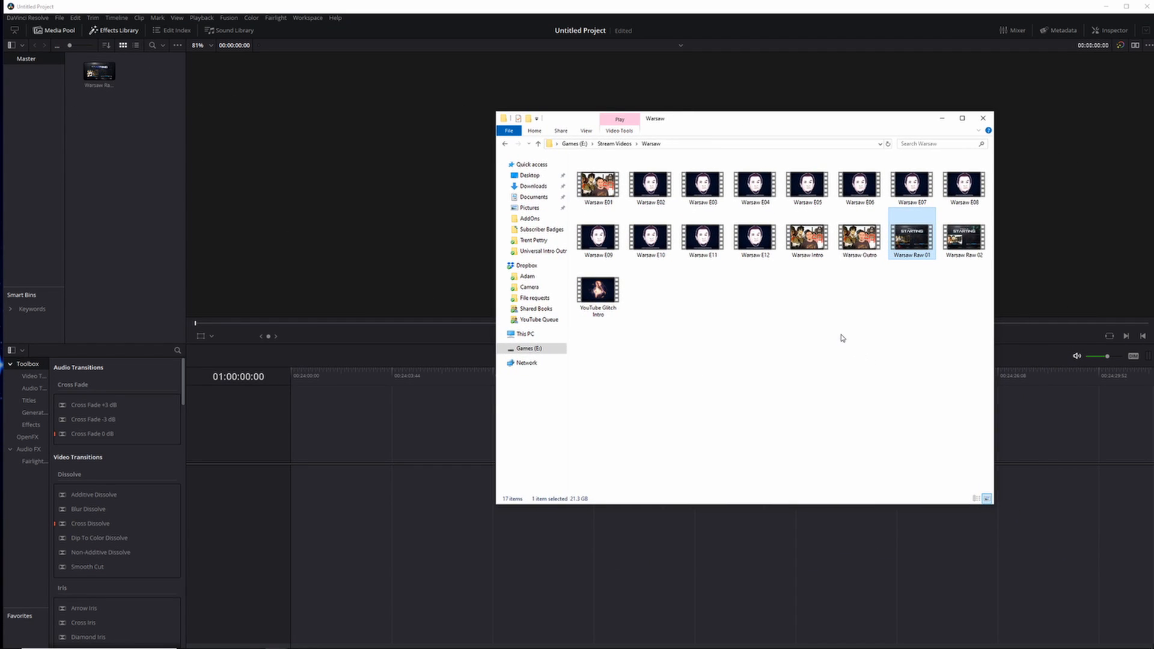
pyautogui.moveTo(791, 127); pyautogui.dragTo(723, 135)
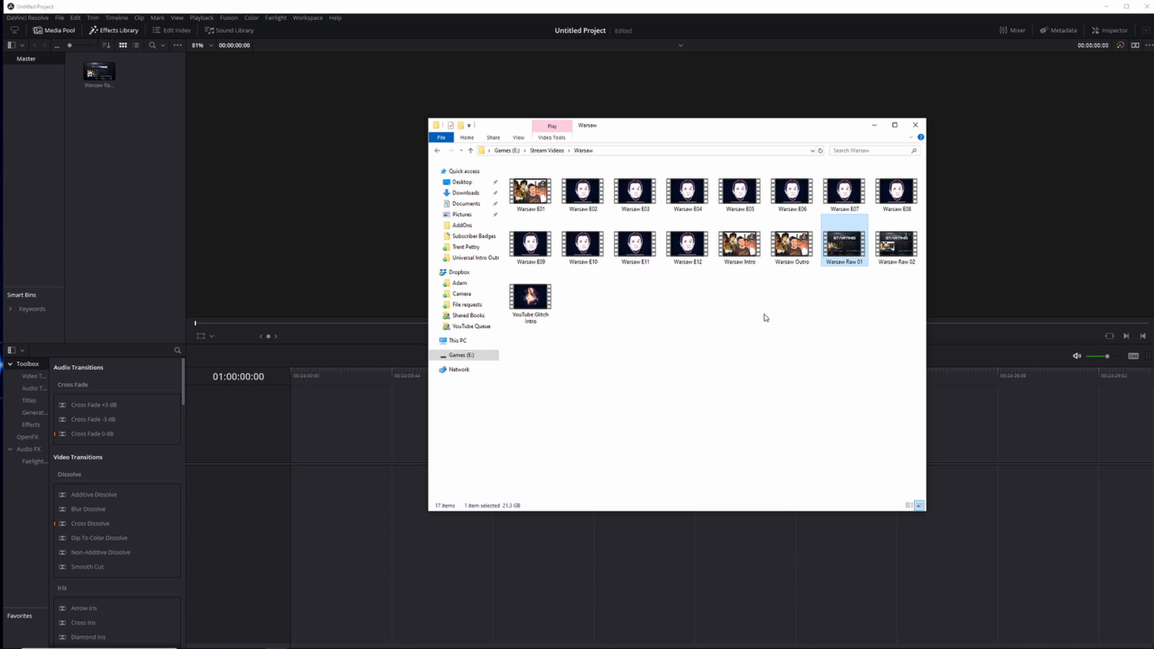
pyautogui.click(742, 247)
pyautogui.moveTo(738, 256); pyautogui.dragTo(118, 170)
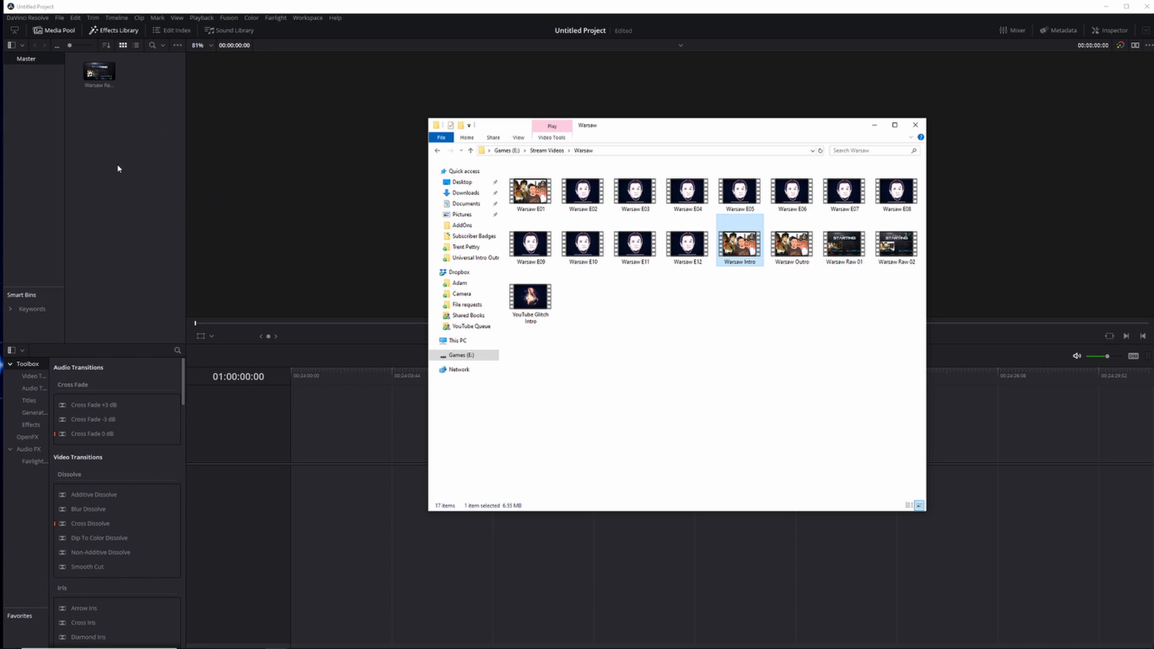
pyautogui.moveTo(789, 250); pyautogui.dragTo(122, 168)
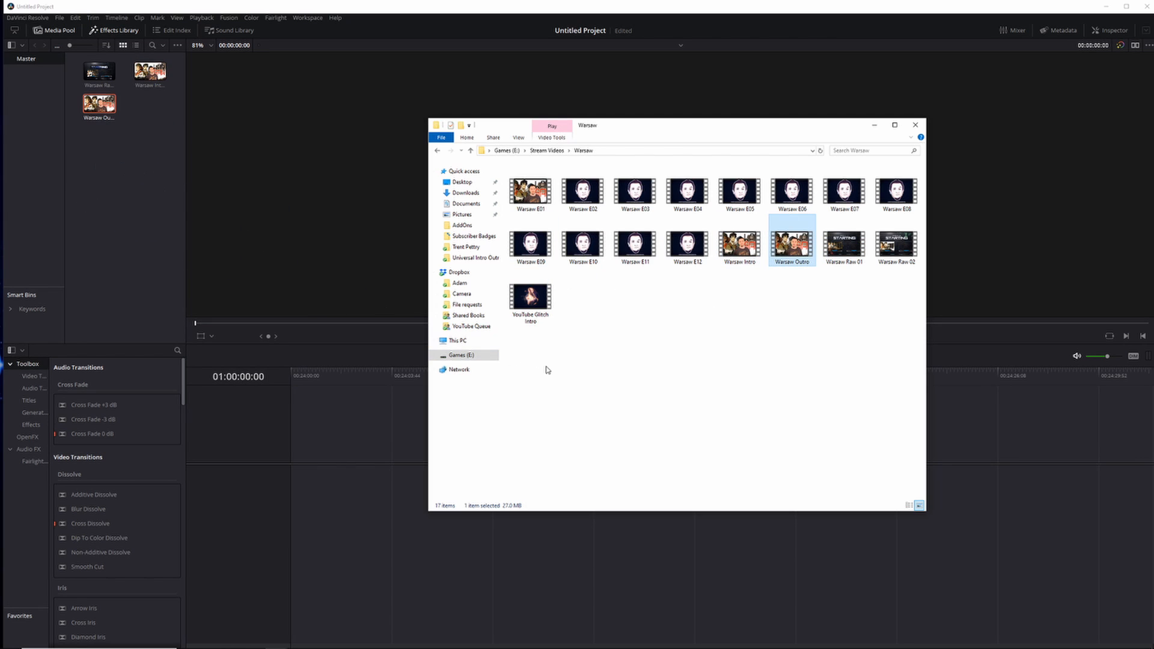
pyautogui.moveTo(532, 300); pyautogui.dragTo(124, 180)
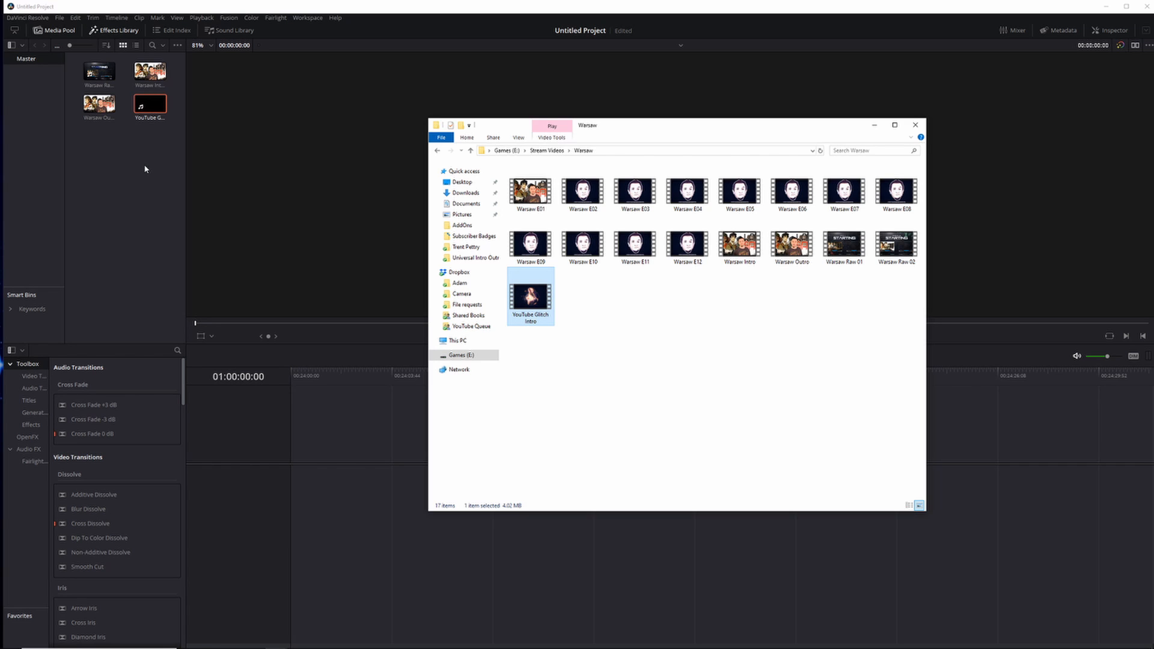
pyautogui.moveTo(735, 132)
pyautogui.mouseDown()
pyautogui.moveTo(719, 131)
pyautogui.moveTo(743, 133)
pyautogui.mouseUp()
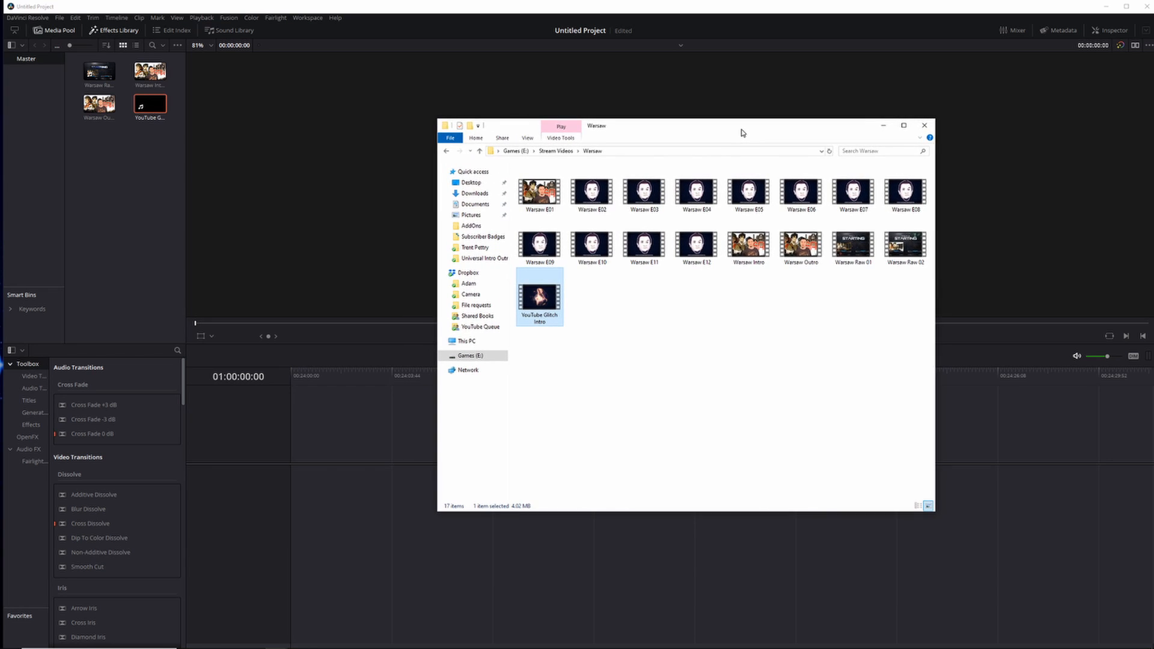
pyautogui.click(884, 127)
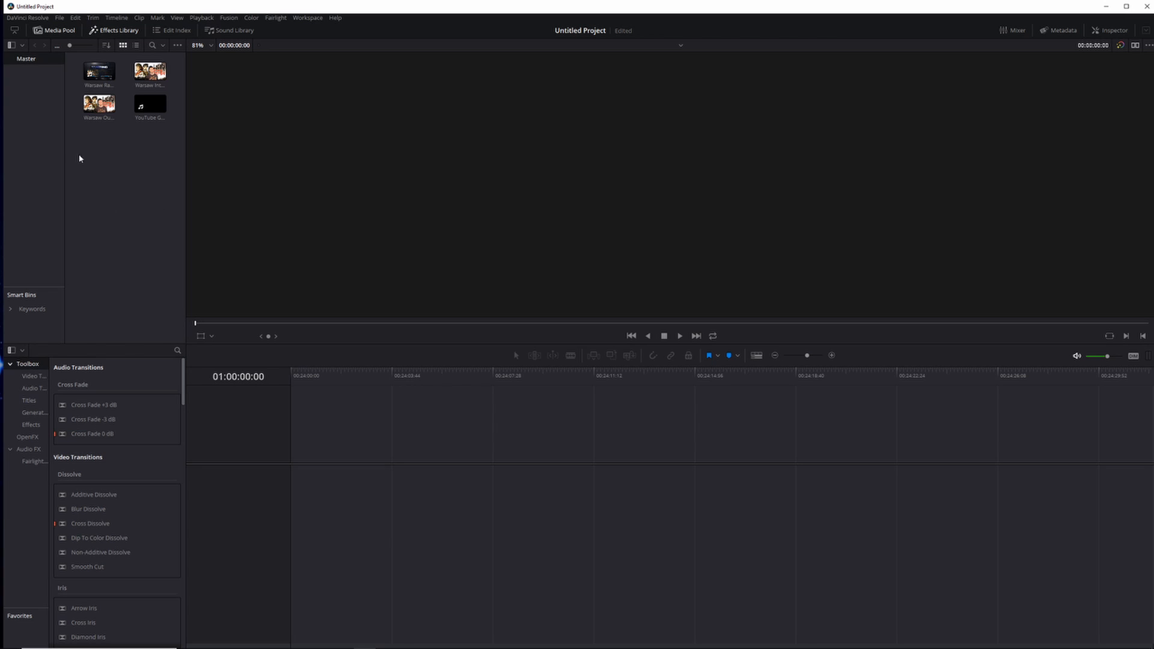
# Place the Warsaw Raw 01 clip at the start of a new timeline and look over its full length
pyautogui.moveTo(96, 75); pyautogui.dragTo(298, 477)
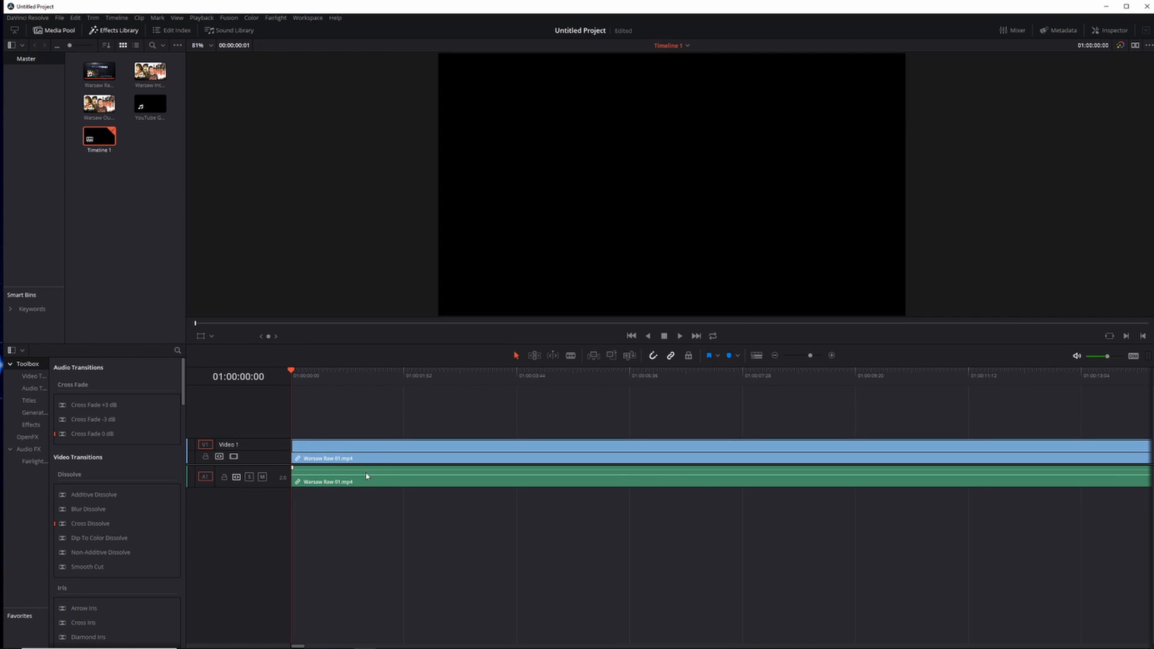
pyautogui.click(1126, 7)
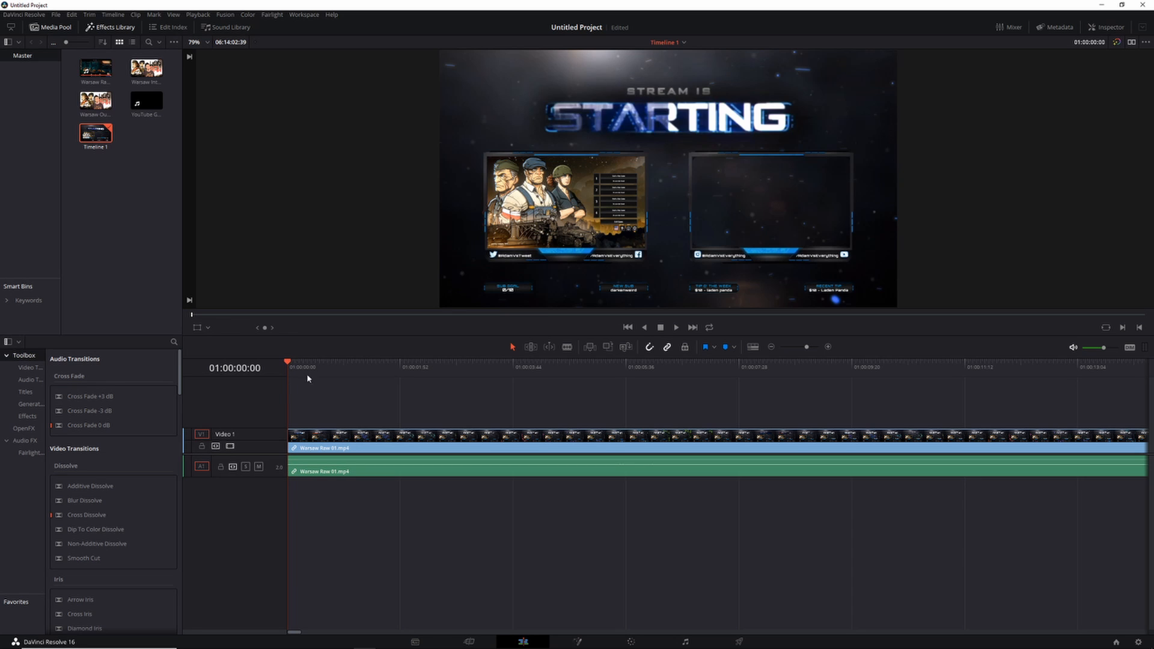
pyautogui.scroll(-2, 359, 411)
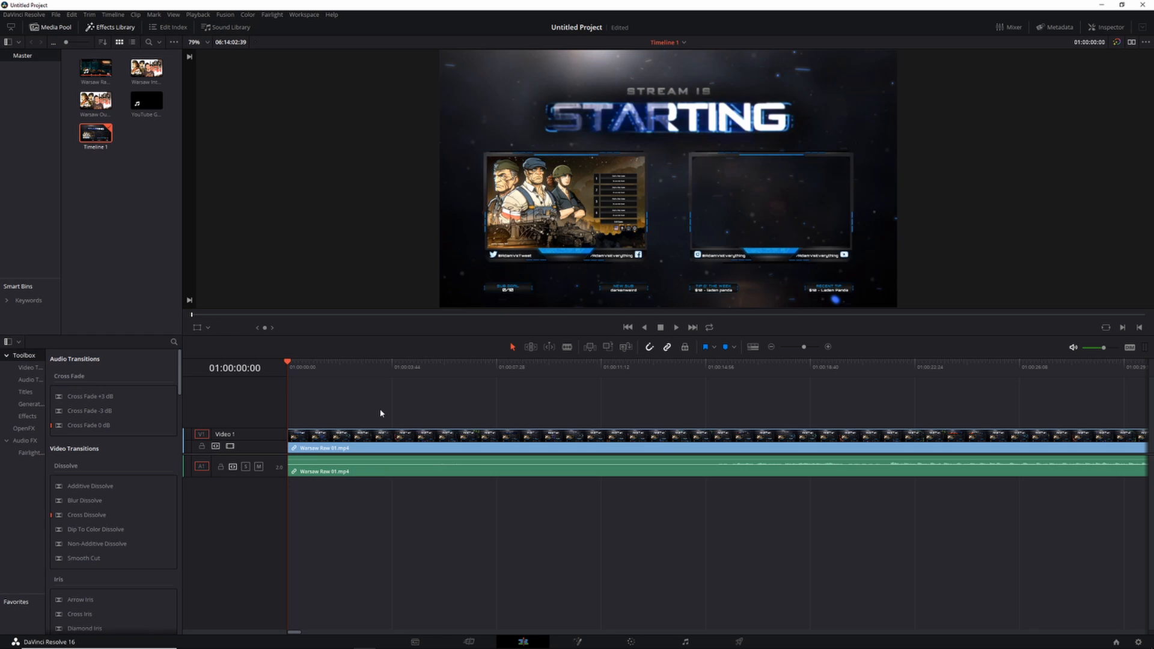
pyautogui.scroll(-8, 352, 417)
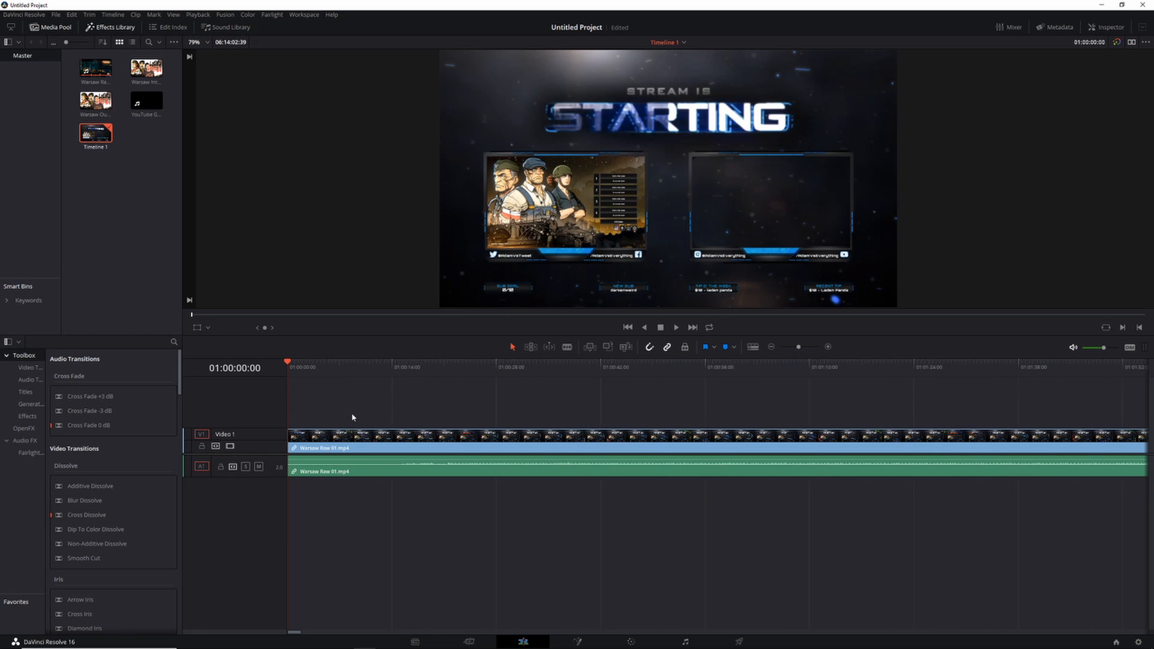
pyautogui.scroll(-4, 353, 416)
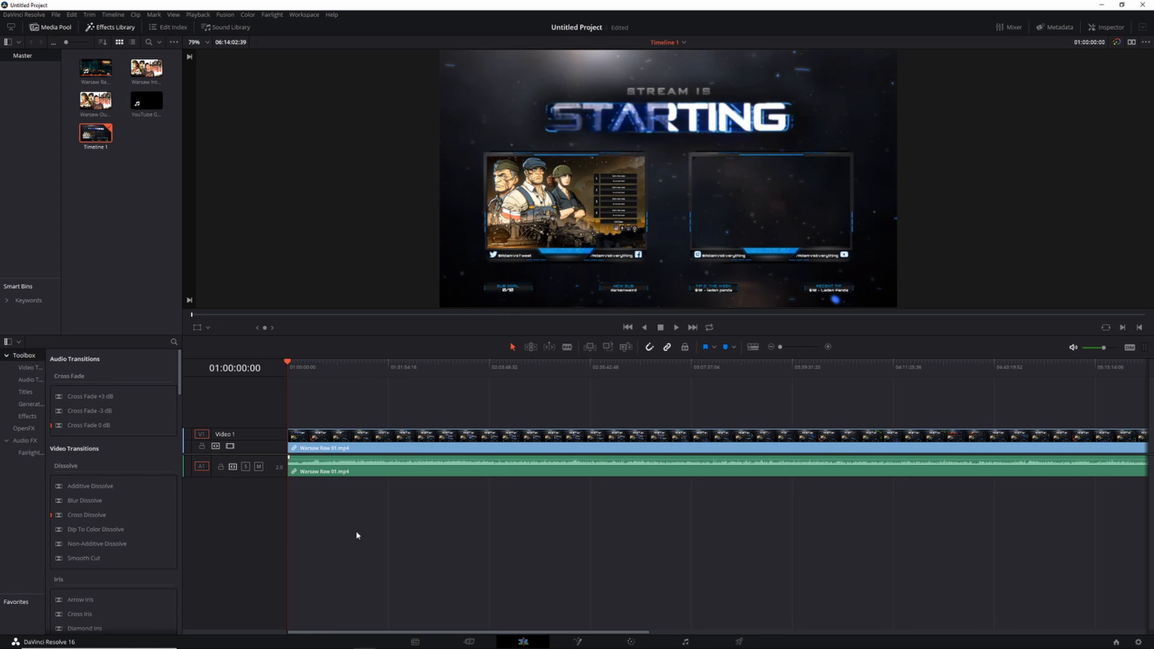
pyautogui.moveTo(330, 635); pyautogui.dragTo(623, 633)
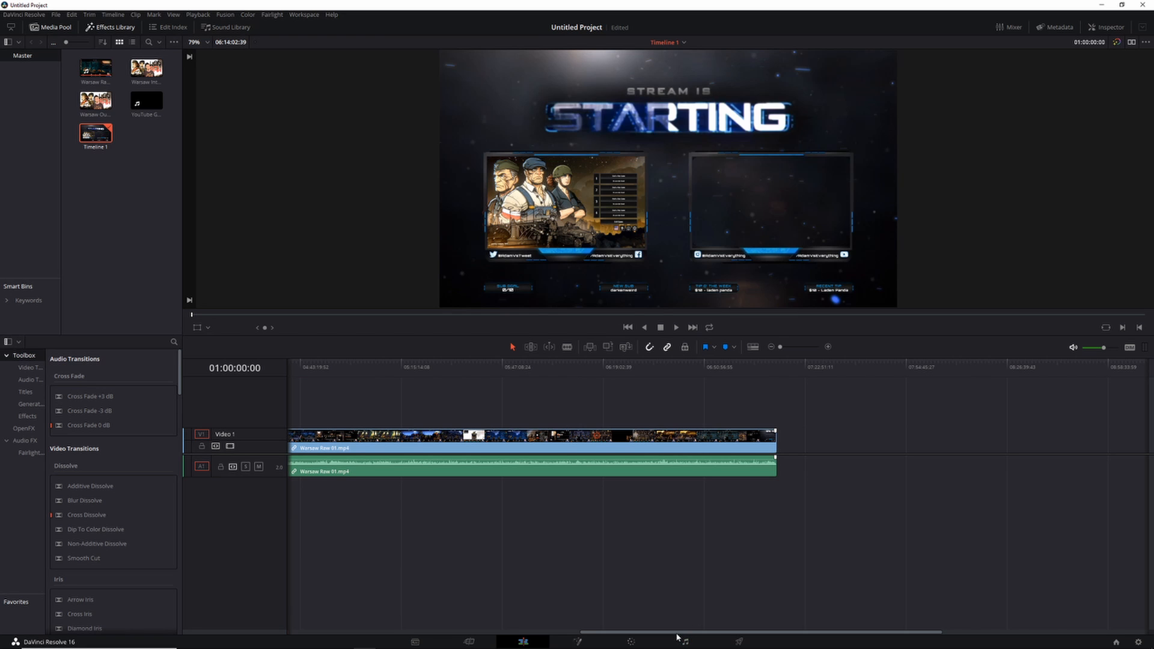
pyautogui.moveTo(678, 633); pyautogui.dragTo(348, 636)
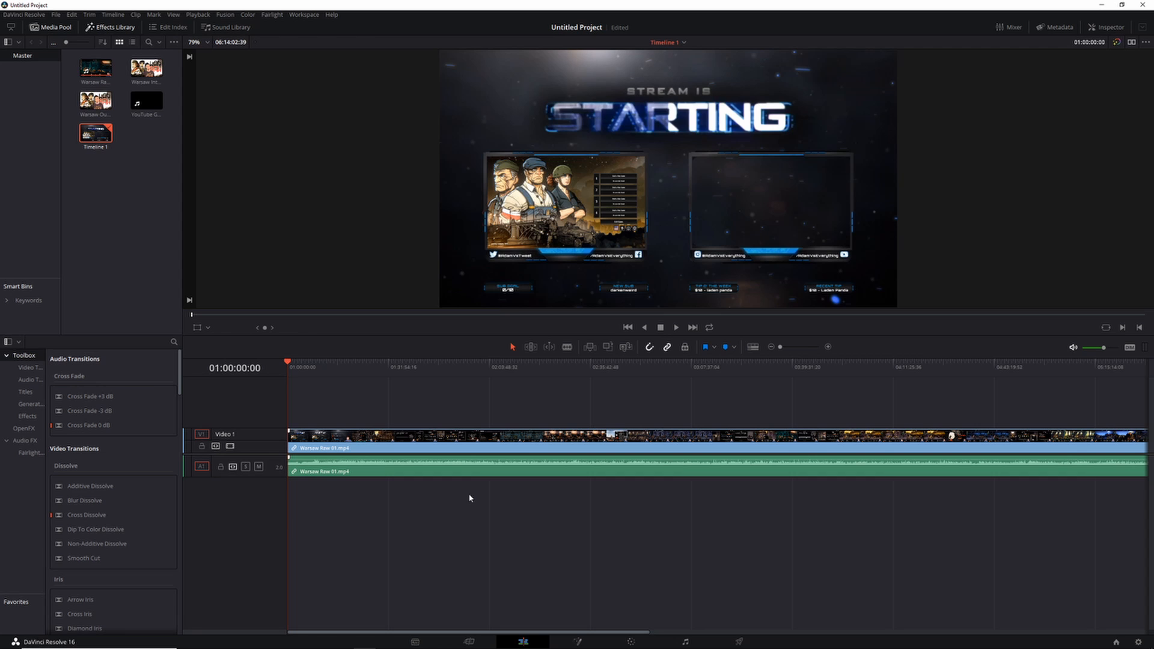
# Create a new empty timeline named Warsaw 01 with one video track and one stereo audio track
pyautogui.hotkey('ctrl', 'n')
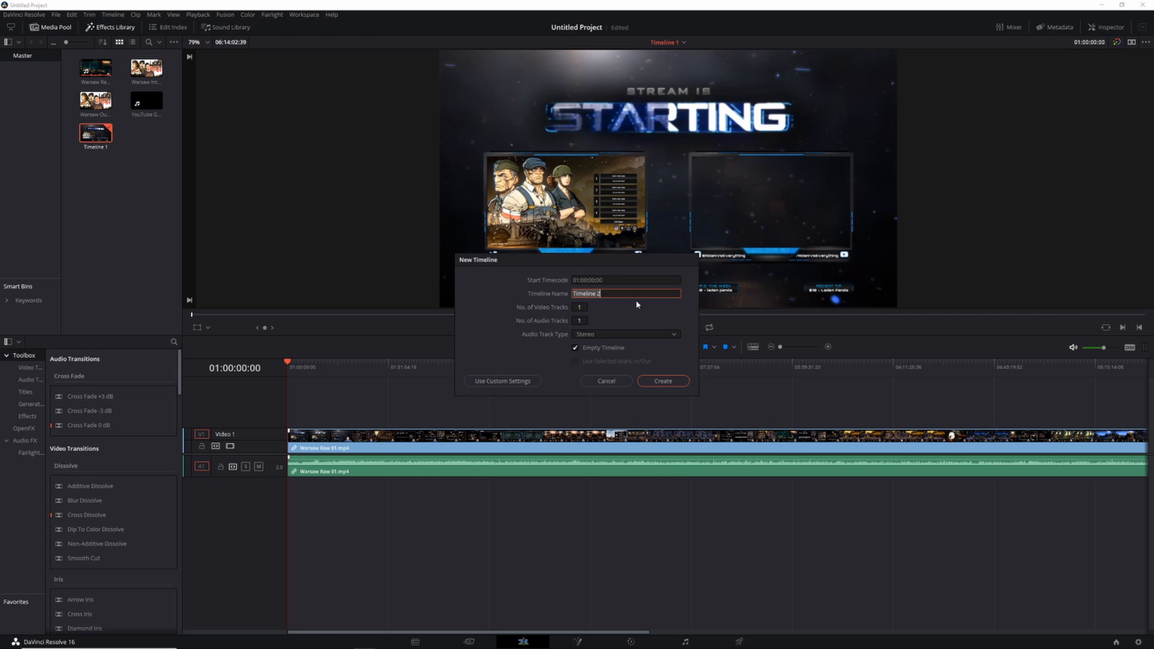
pyautogui.click(609, 293)
pyautogui.moveTo(618, 294); pyautogui.dragTo(572, 294)
pyautogui.write('Warsaw 01')
pyautogui.click(664, 382)
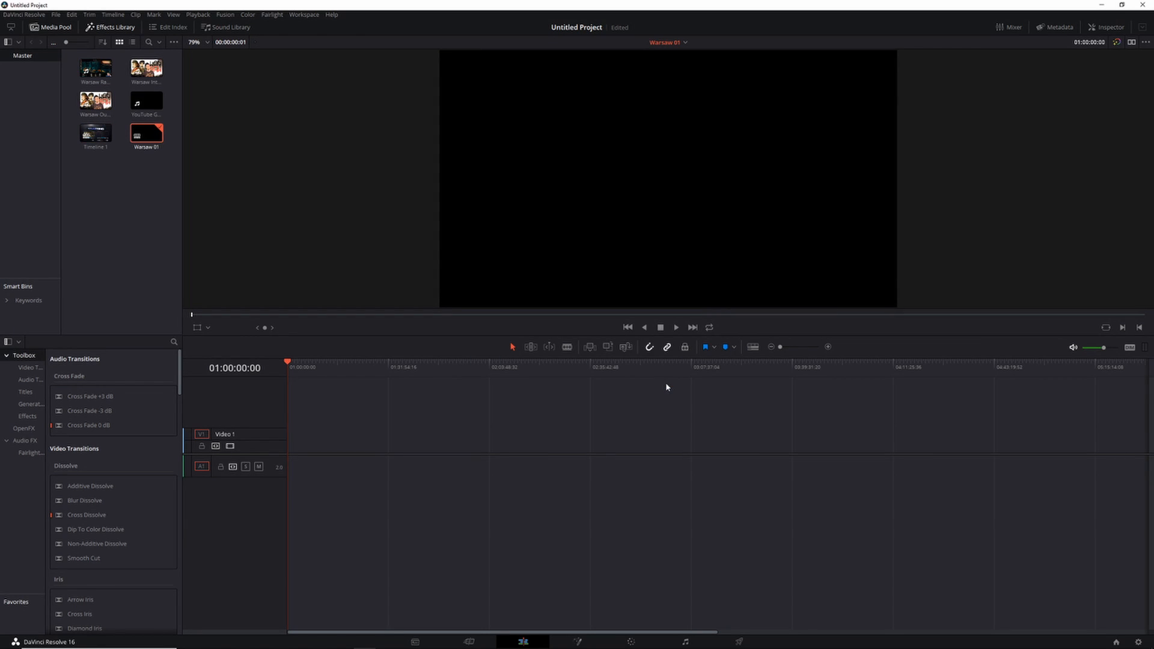
# Create two more empty timelines named Warsaw 02 and Warsaw 03
pyautogui.hotkey('ctrl', 'n')
pyautogui.write('Warsaw 02')
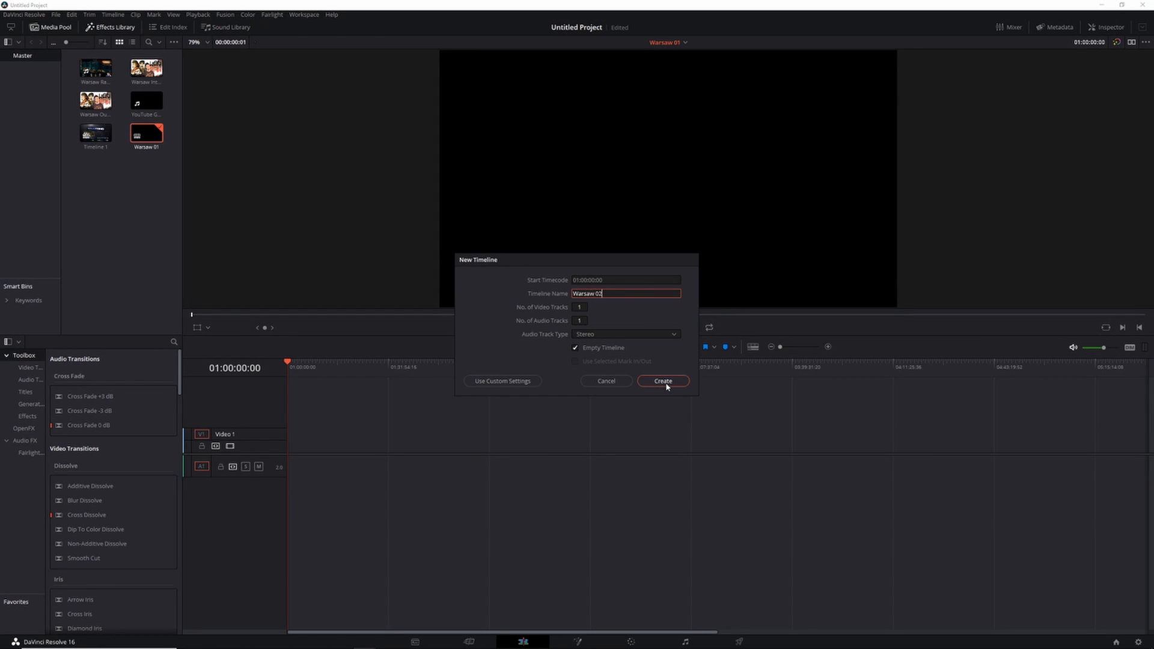
pyautogui.click(665, 382)
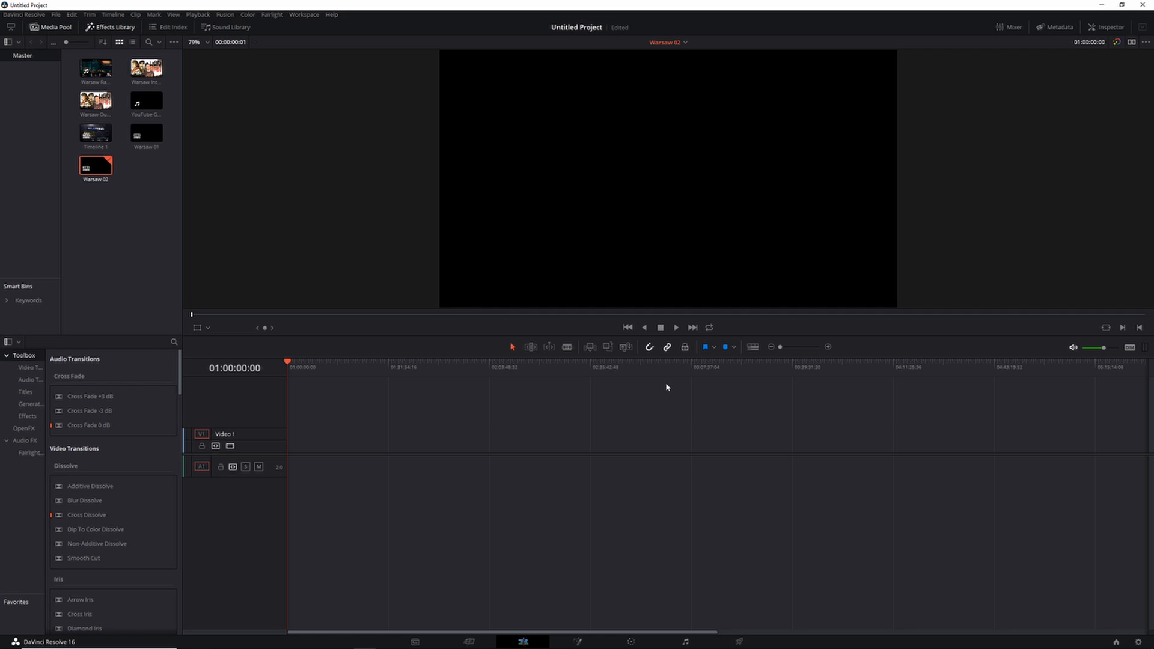
pyautogui.hotkey('ctrl', 'n')
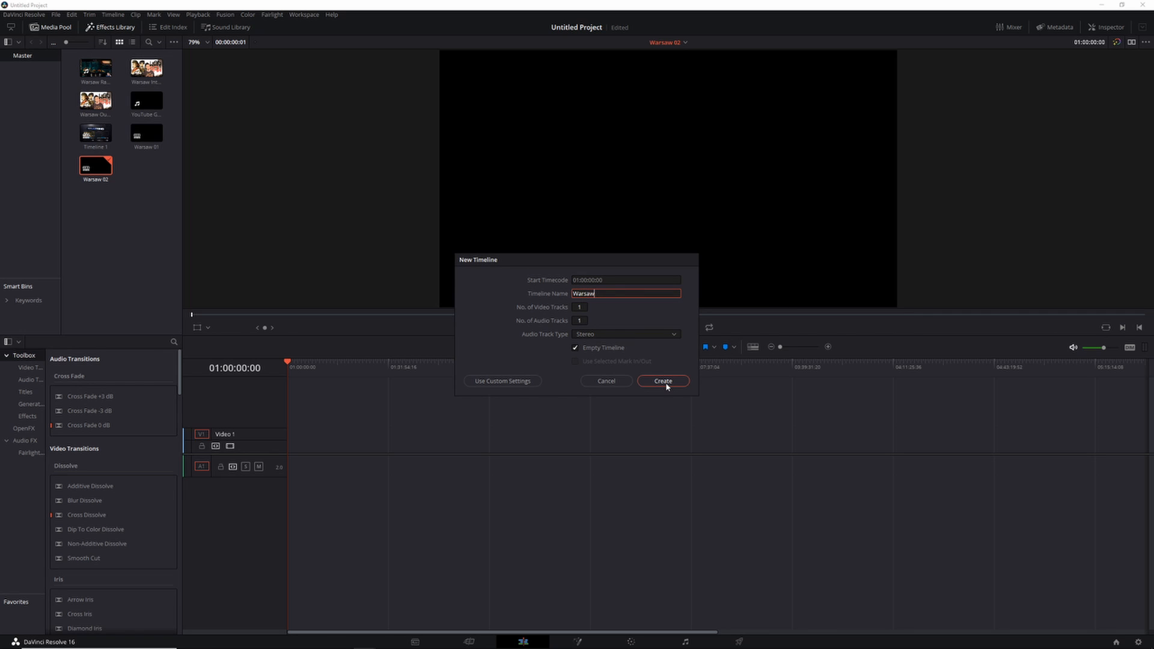
pyautogui.write('Warsaw 03')
pyautogui.click(663, 382)
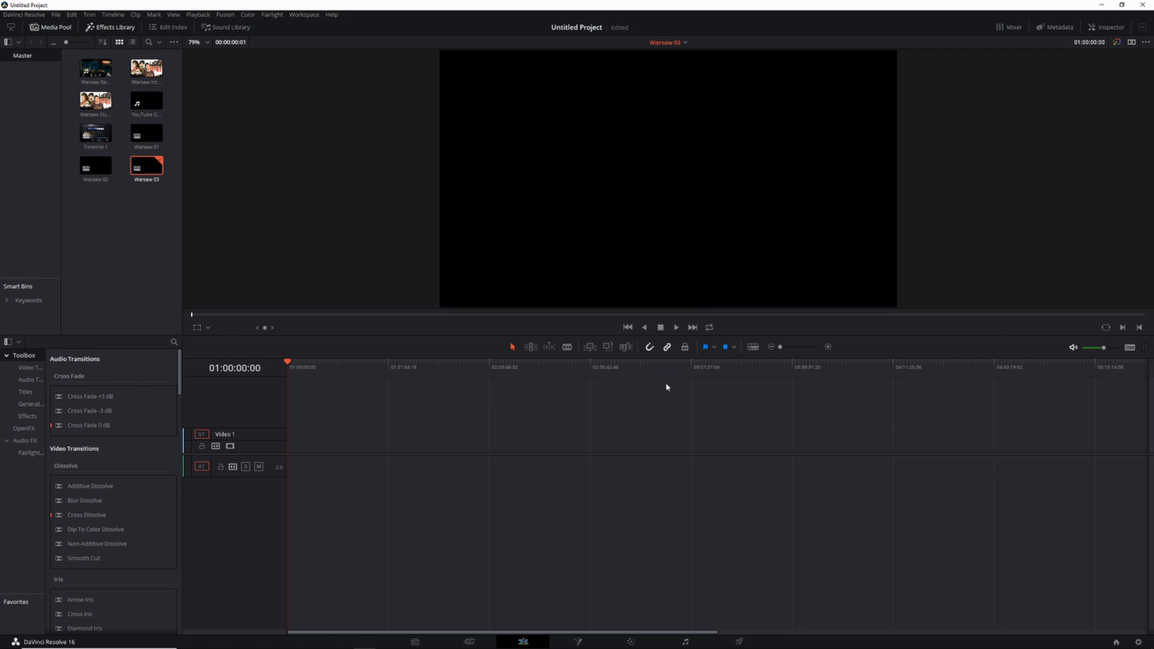
# Create an empty timeline named Warsaw 04 and switch back to the Warsaw 01 timeline
pyautogui.hotkey('ctrl', 'n')
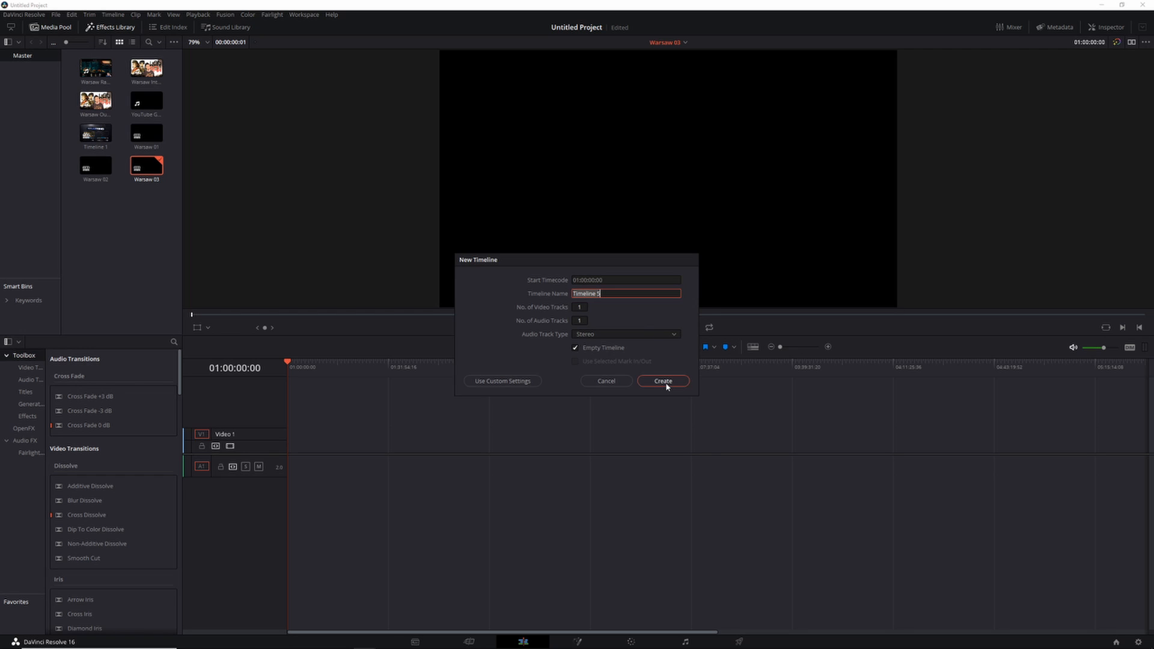
pyautogui.write('Warsaw 04')
pyautogui.click(664, 383)
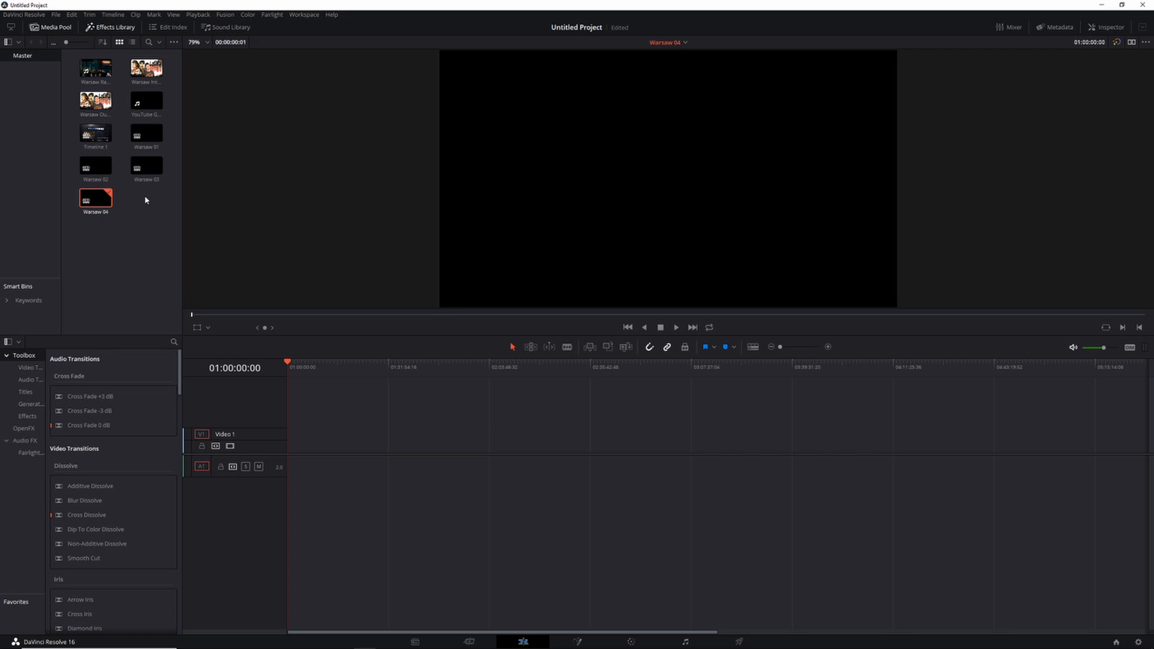
pyautogui.click(686, 45)
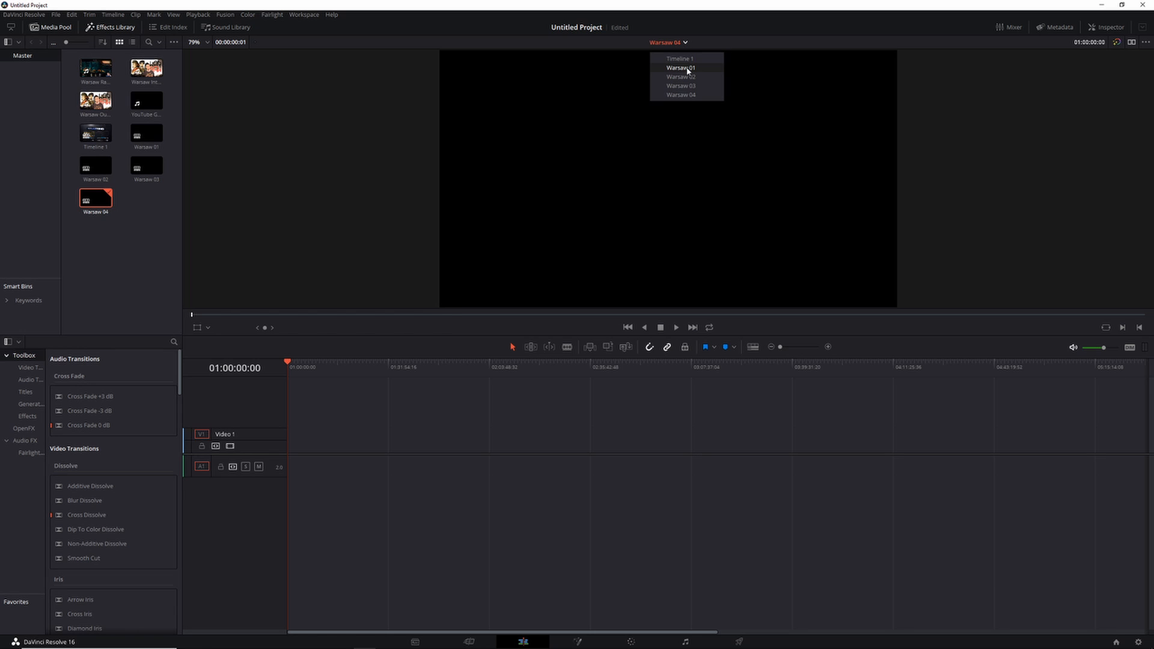
pyautogui.click(688, 69)
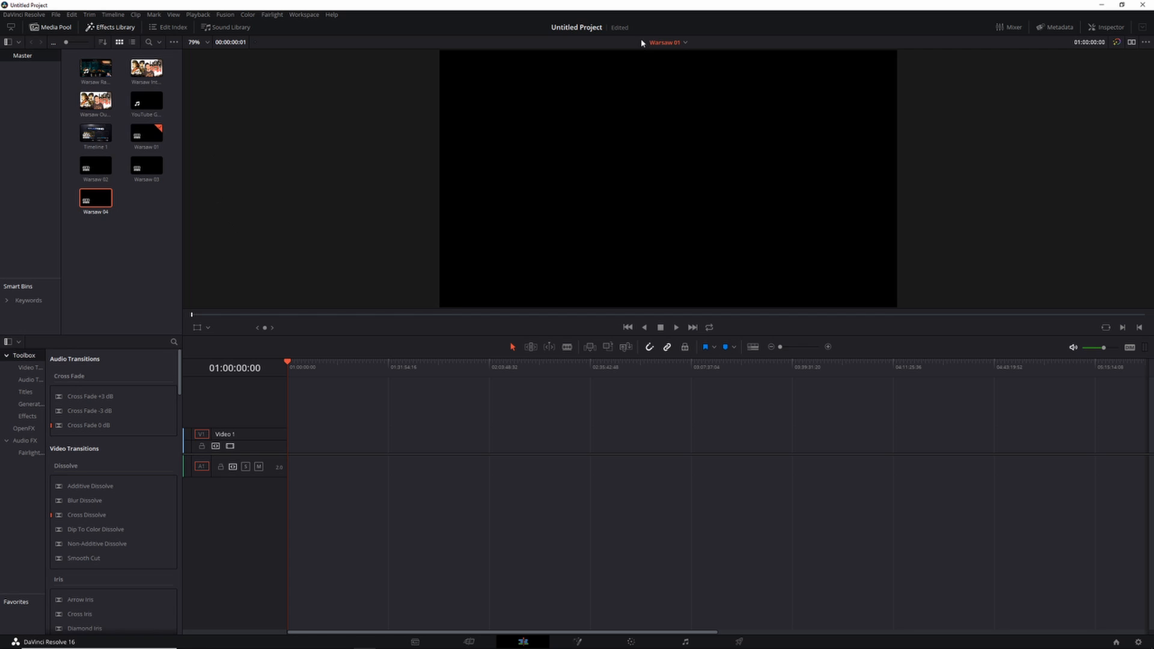
# Remove the unneeded Timeline 1 from the media pool
pyautogui.click(664, 43)
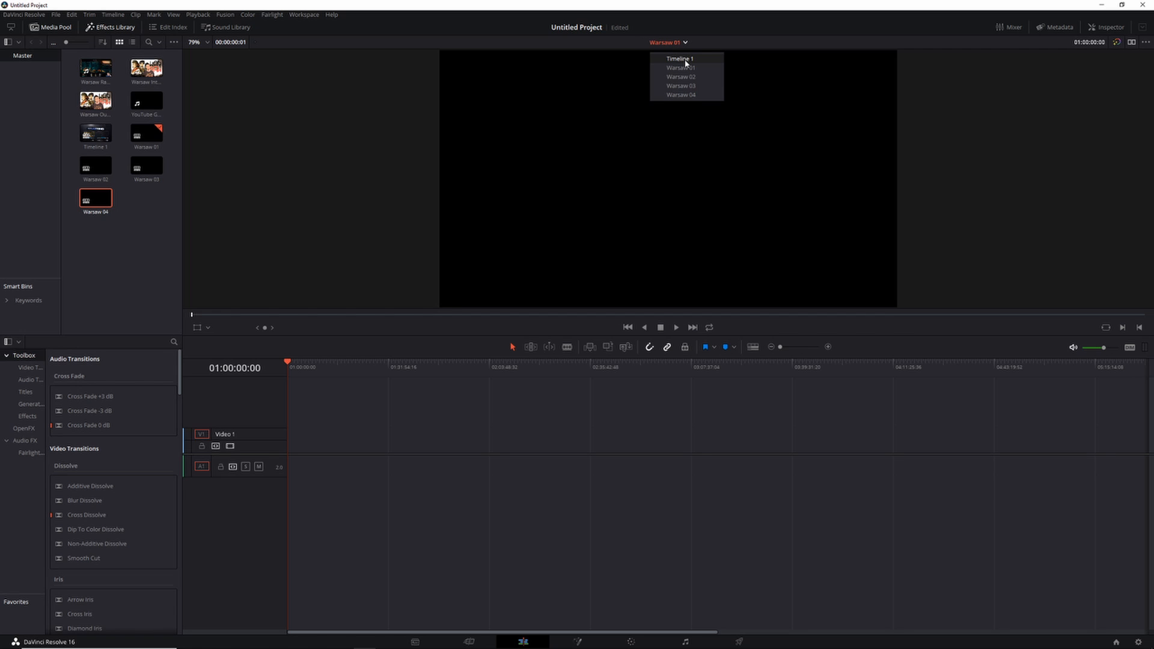
pyautogui.click(142, 264)
pyautogui.click(141, 262)
pyautogui.click(101, 138)
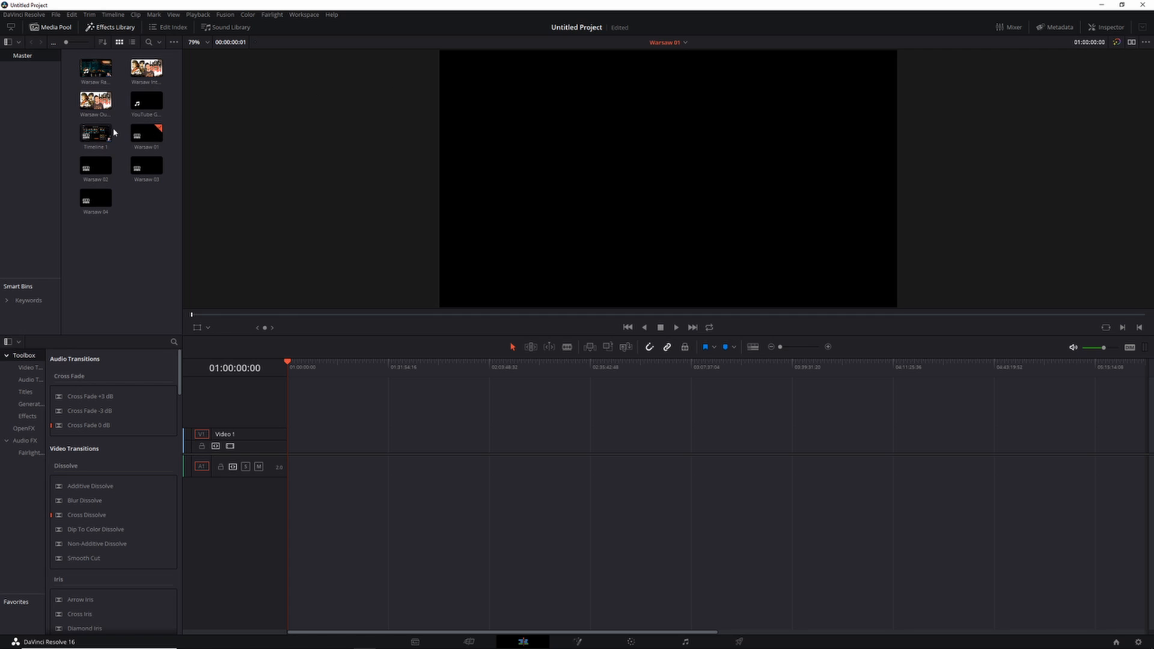
pyautogui.click(103, 136)
pyautogui.press('Delete')
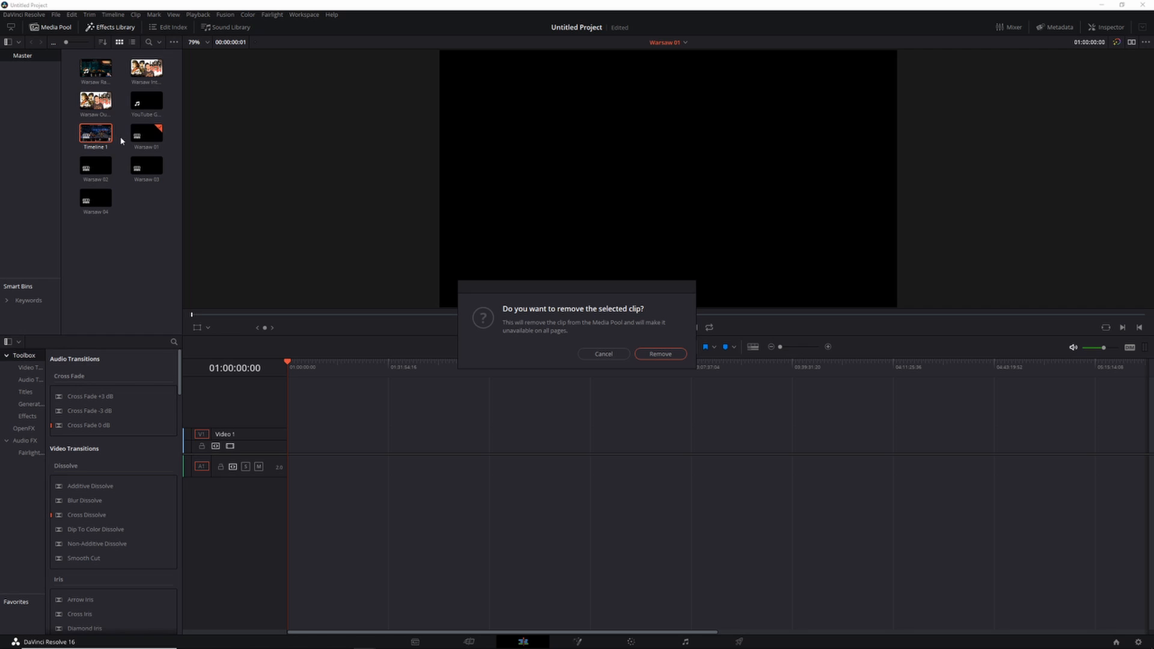
pyautogui.click(660, 354)
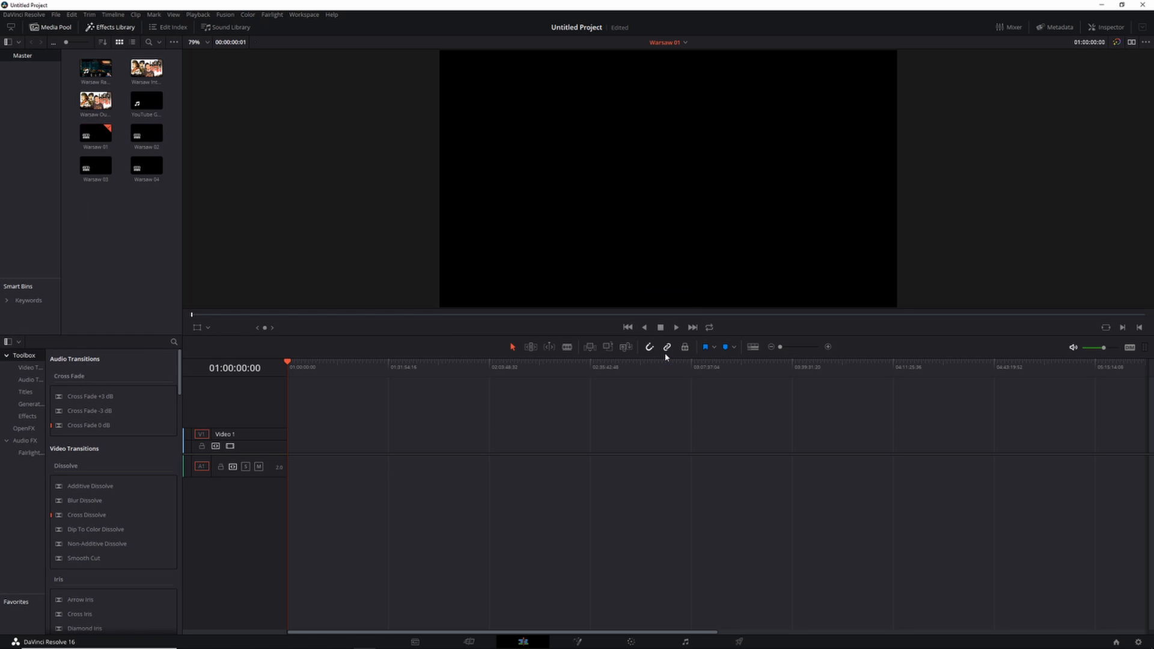
# Place the Warsaw Raw 01 clip with its audio at the start of the Warsaw 01 timeline
pyautogui.click(686, 43)
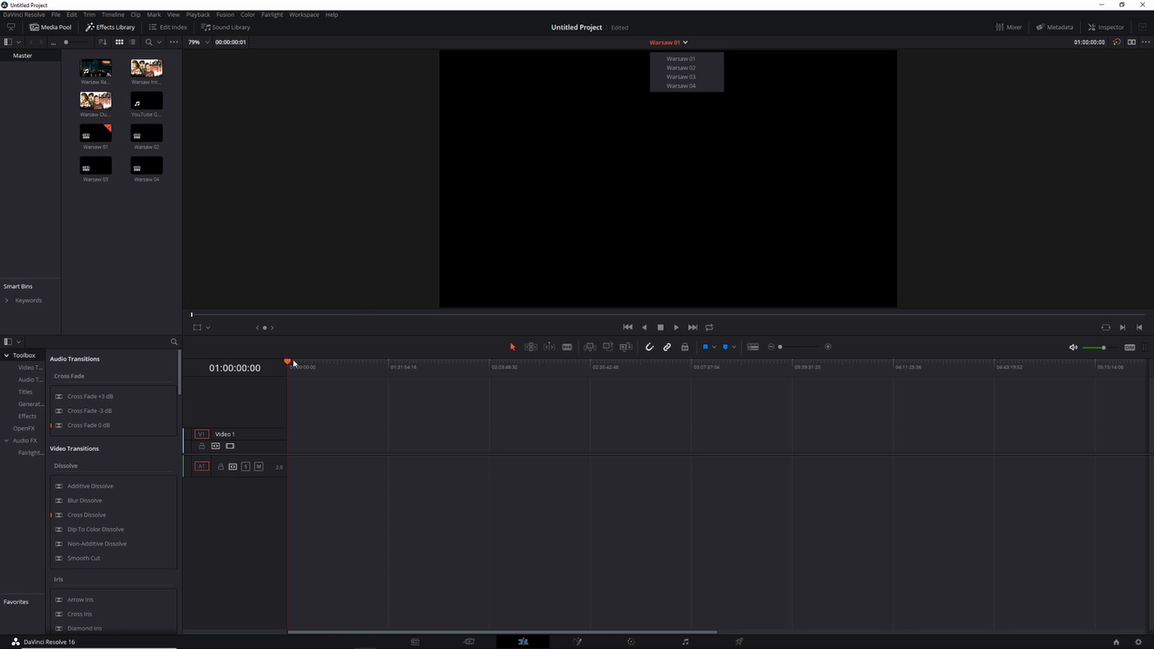
pyautogui.click(608, 195)
pyautogui.click(686, 43)
pyautogui.click(205, 116)
pyautogui.moveTo(96, 67); pyautogui.dragTo(292, 464)
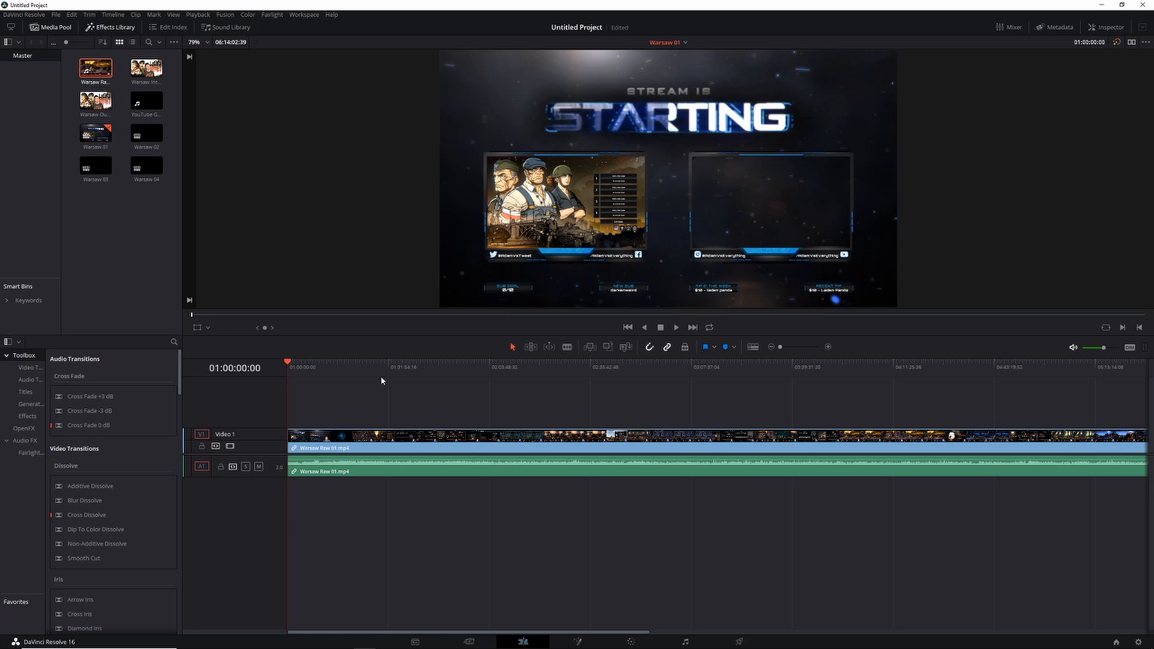
# Scan and play the opening minutes of the raw recording to examine the stream-starting screen
pyautogui.click(300, 368)
pyautogui.click(301, 368)
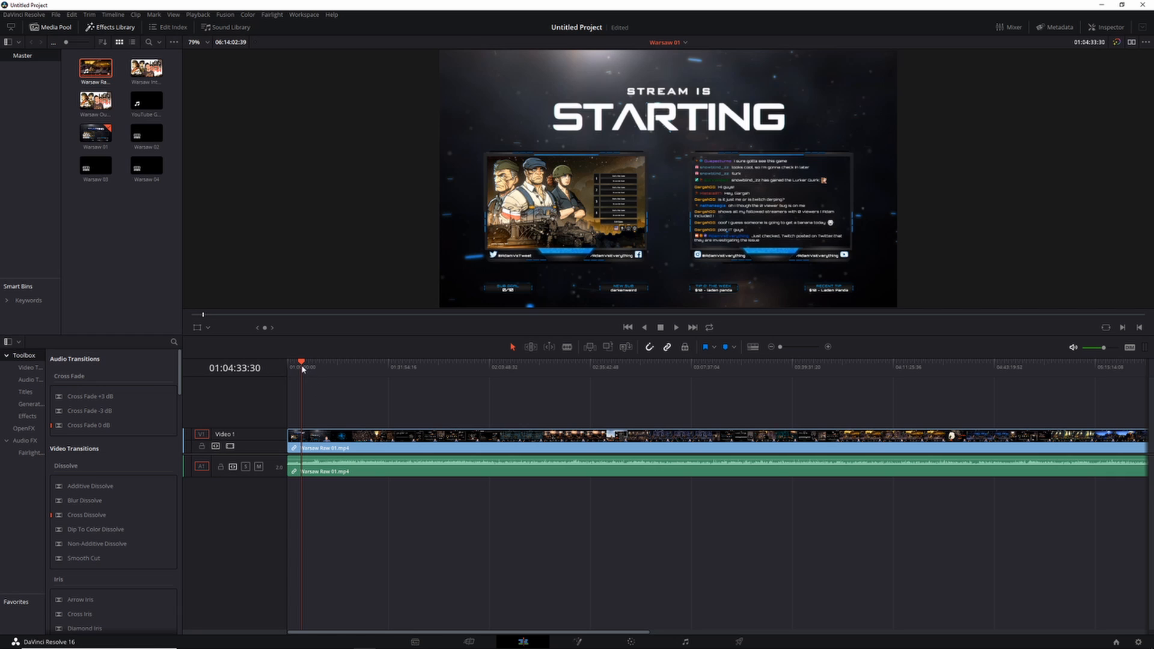
pyautogui.scroll(5, 314, 439)
pyautogui.moveTo(719, 362); pyautogui.dragTo(416, 391)
pyautogui.scroll(2, 425, 445)
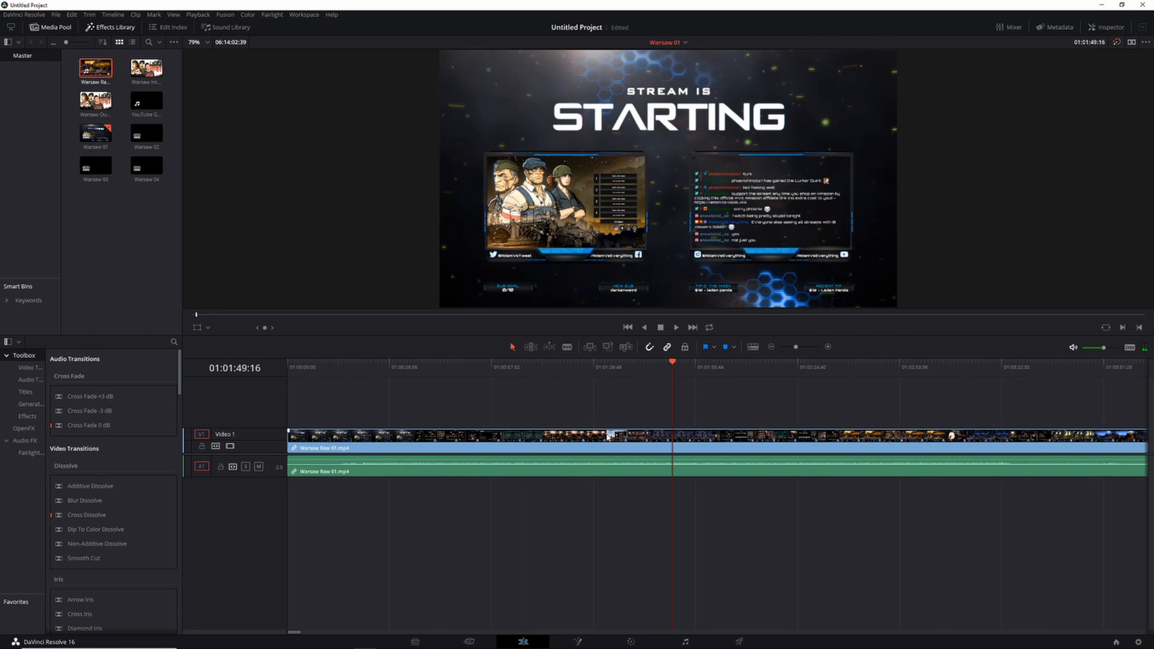
pyautogui.moveTo(672, 365); pyautogui.dragTo(312, 397)
pyautogui.scroll(-3, 314, 395)
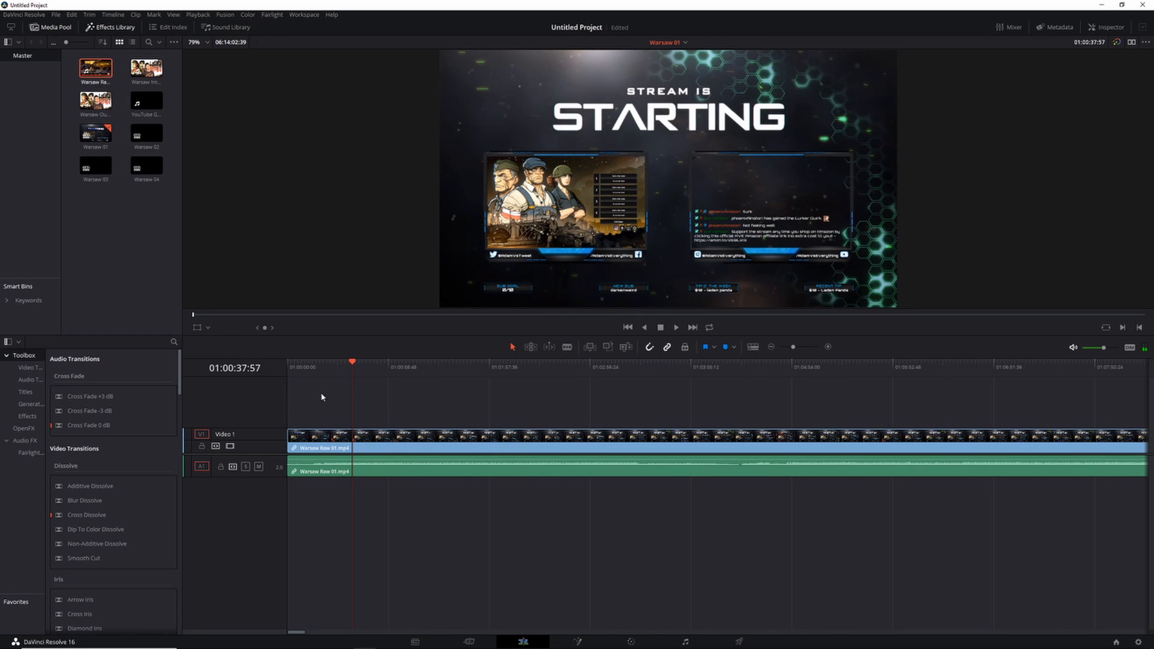
pyautogui.click(340, 370)
pyautogui.press('space')
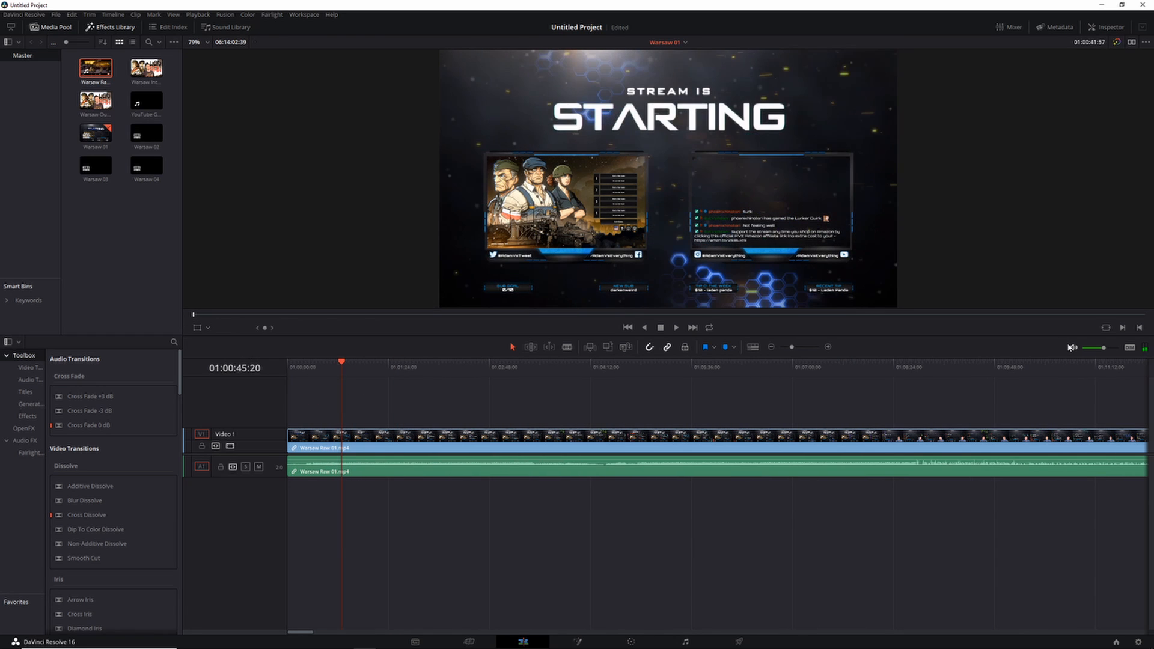
# Move the playhead to 01:20:40:03, where the game's Start a New Game menu is on screen
pyautogui.moveTo(345, 364); pyautogui.dragTo(1051, 361)
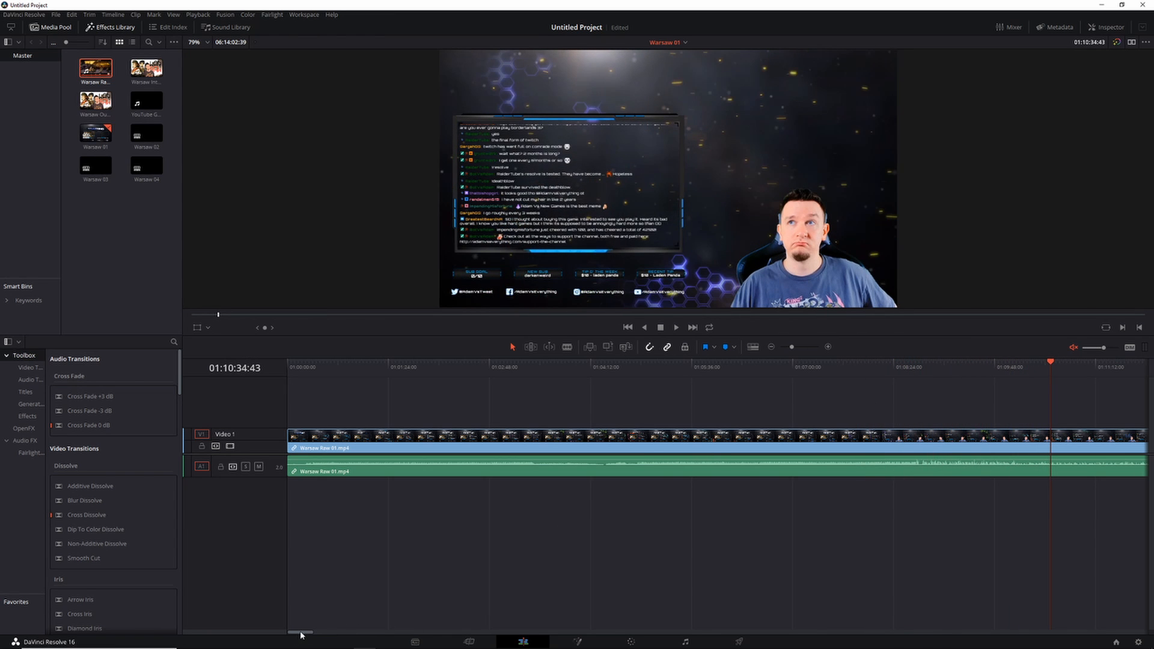
pyautogui.moveTo(299, 632); pyautogui.dragTo(323, 626)
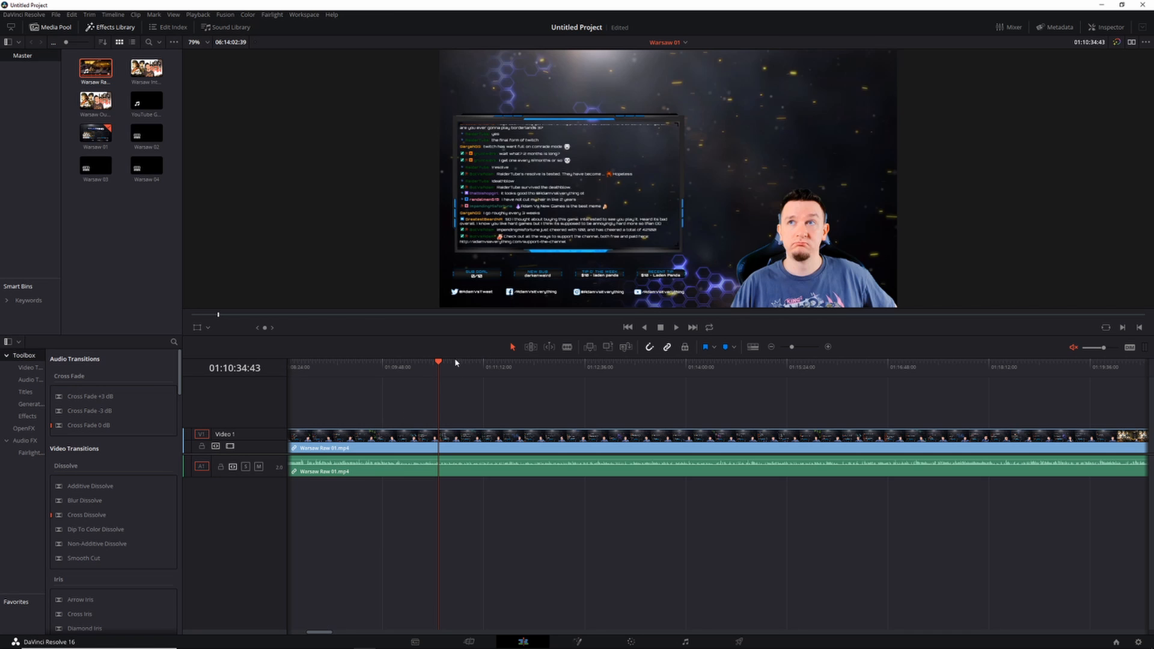
pyautogui.moveTo(438, 362); pyautogui.dragTo(1035, 370)
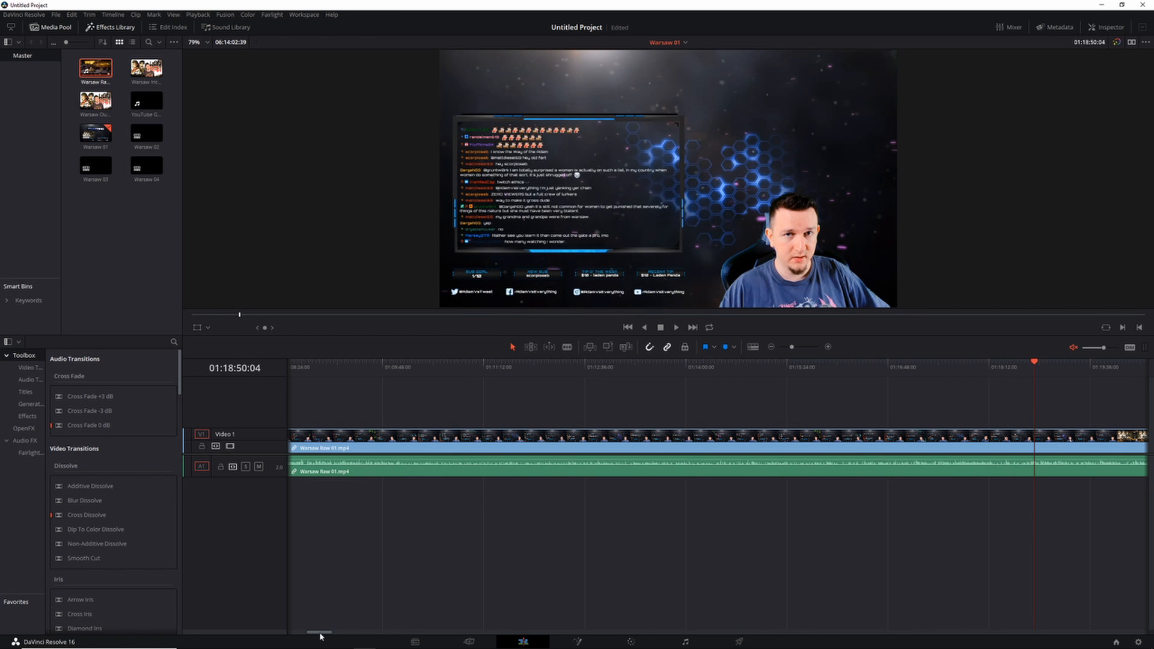
pyautogui.moveTo(322, 633); pyautogui.dragTo(341, 633)
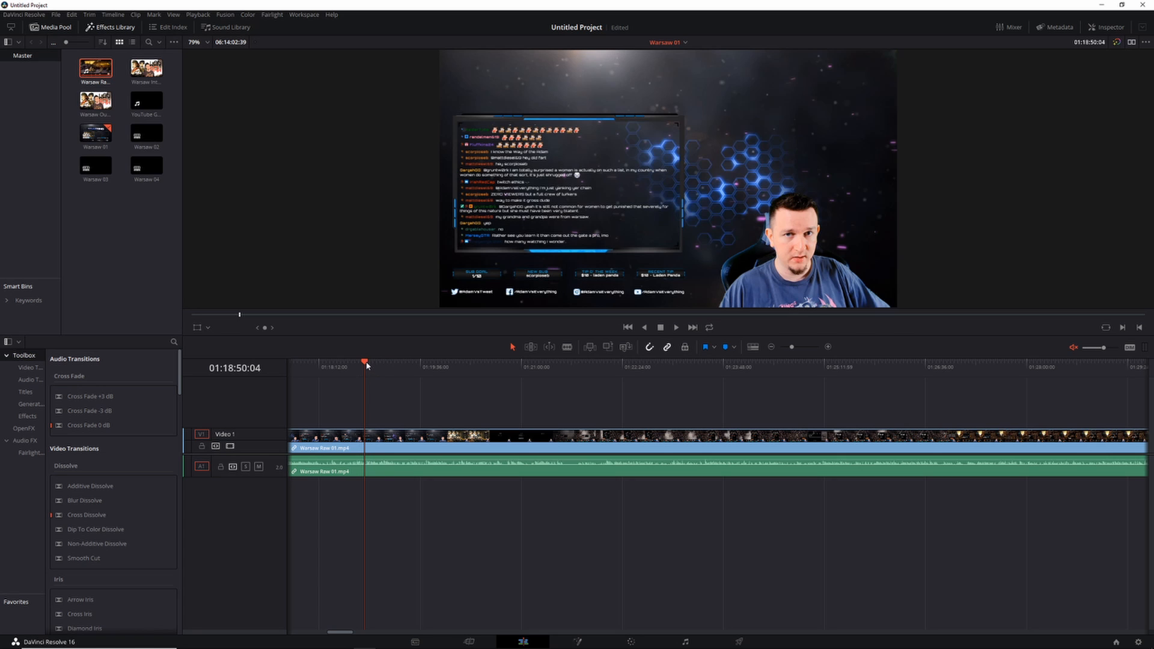
pyautogui.moveTo(367, 368); pyautogui.dragTo(498, 371)
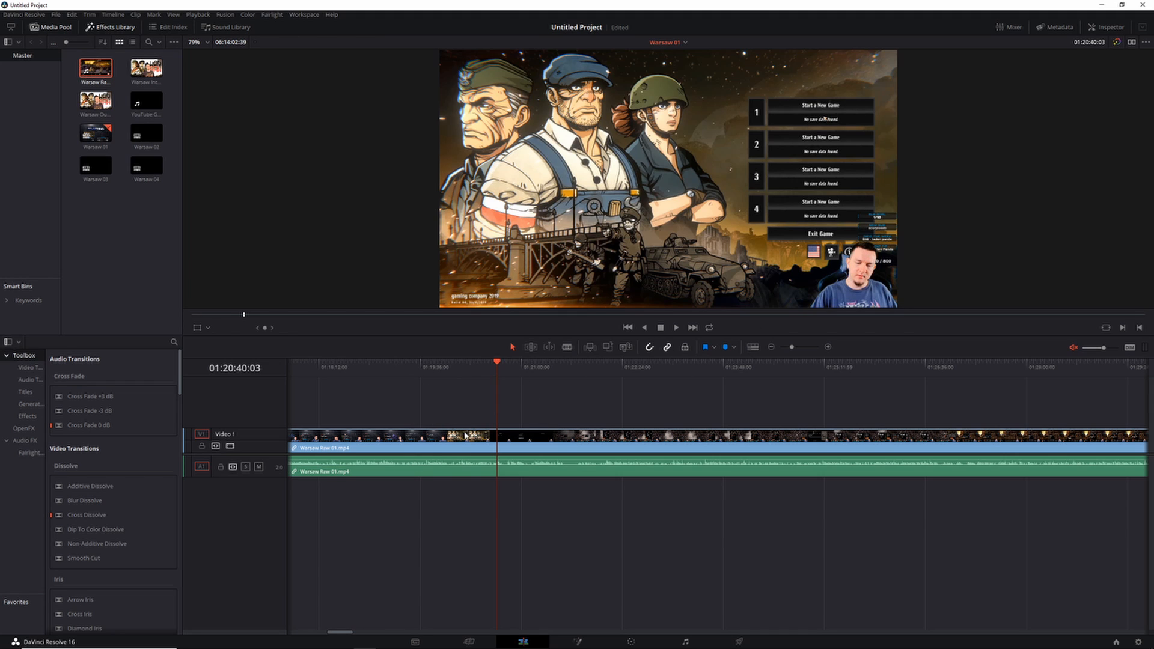
# Split the clip at the playhead and ripple delete the pre-game section before the cut
pyautogui.click(567, 347)
pyautogui.click(500, 436)
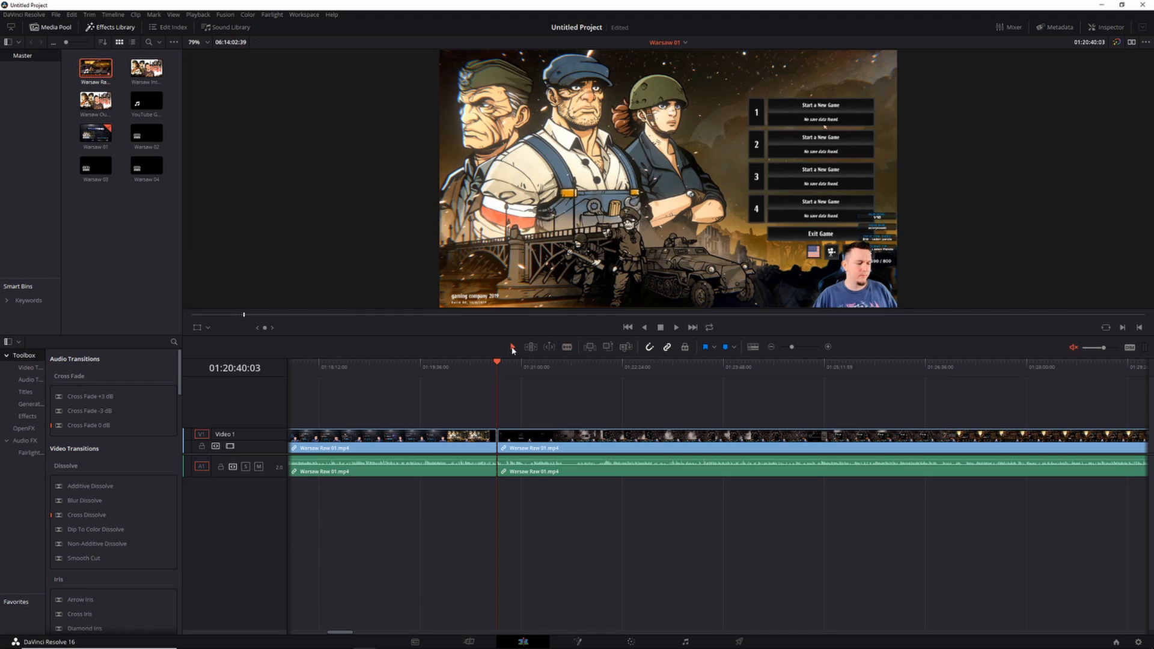
pyautogui.click(433, 440)
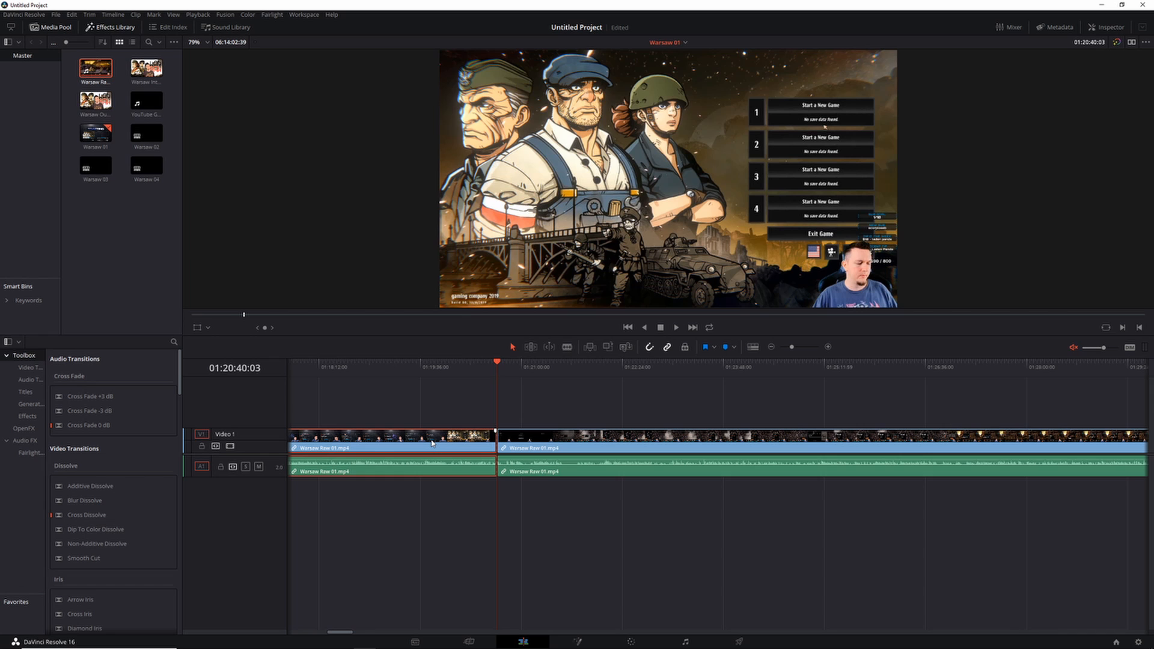
pyautogui.press('Delete')
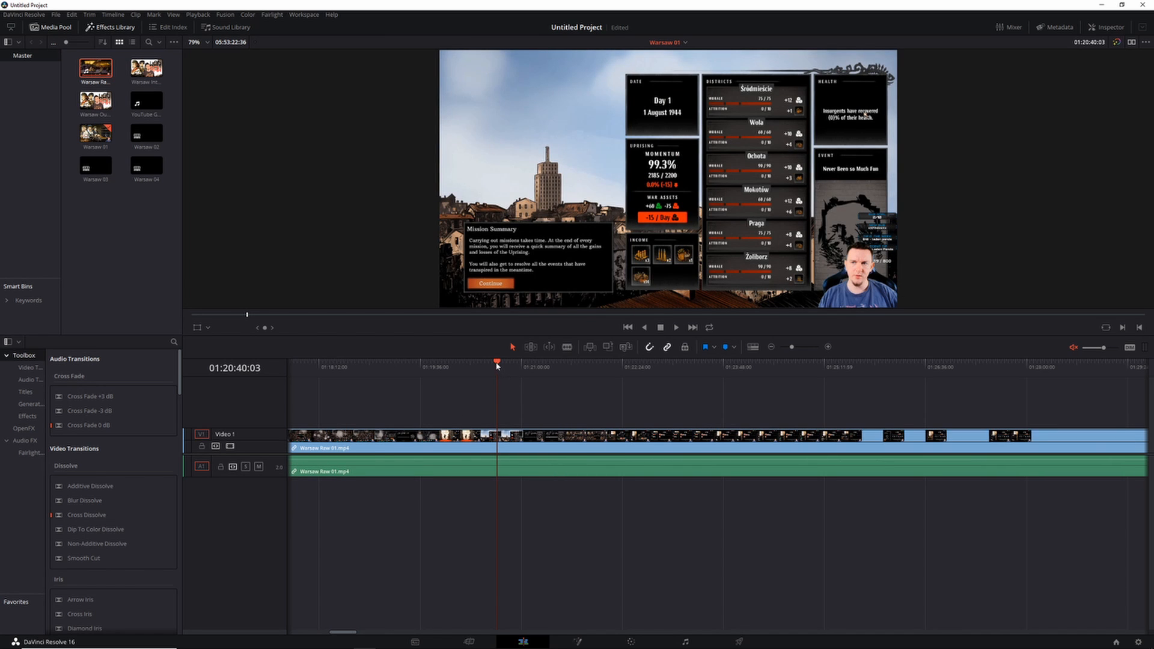
# Scan the trimmed recording from its beginning to about one hour in for a suitable episode ending
pyautogui.click(310, 365)
pyautogui.press('Home')
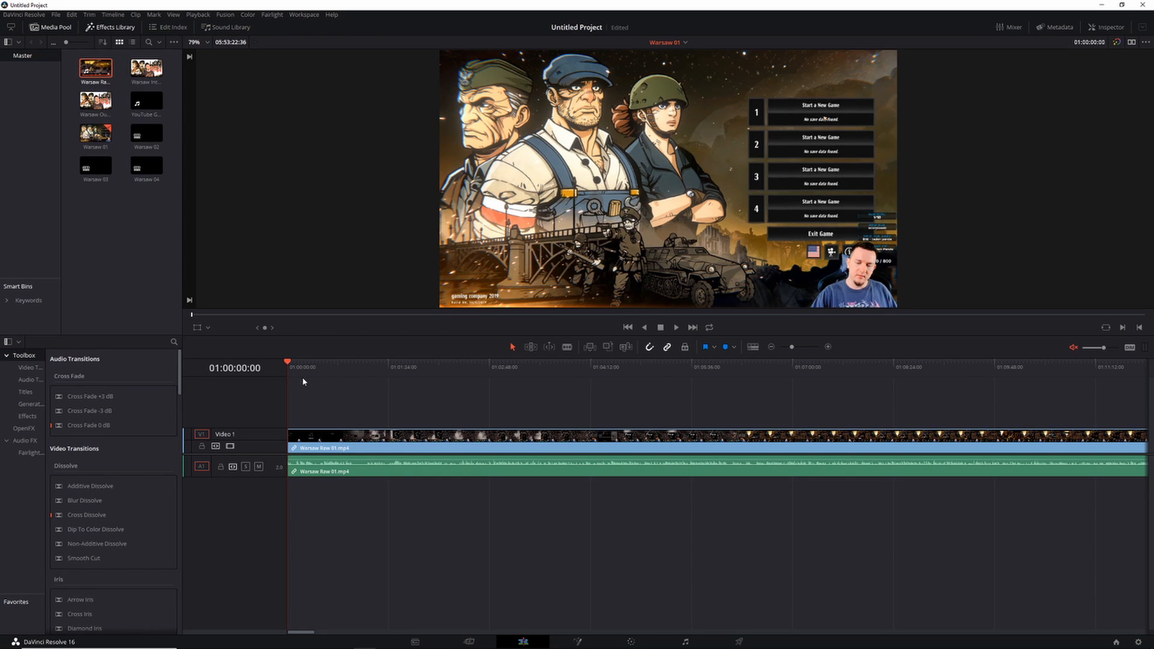
pyautogui.scroll(1, 324, 381)
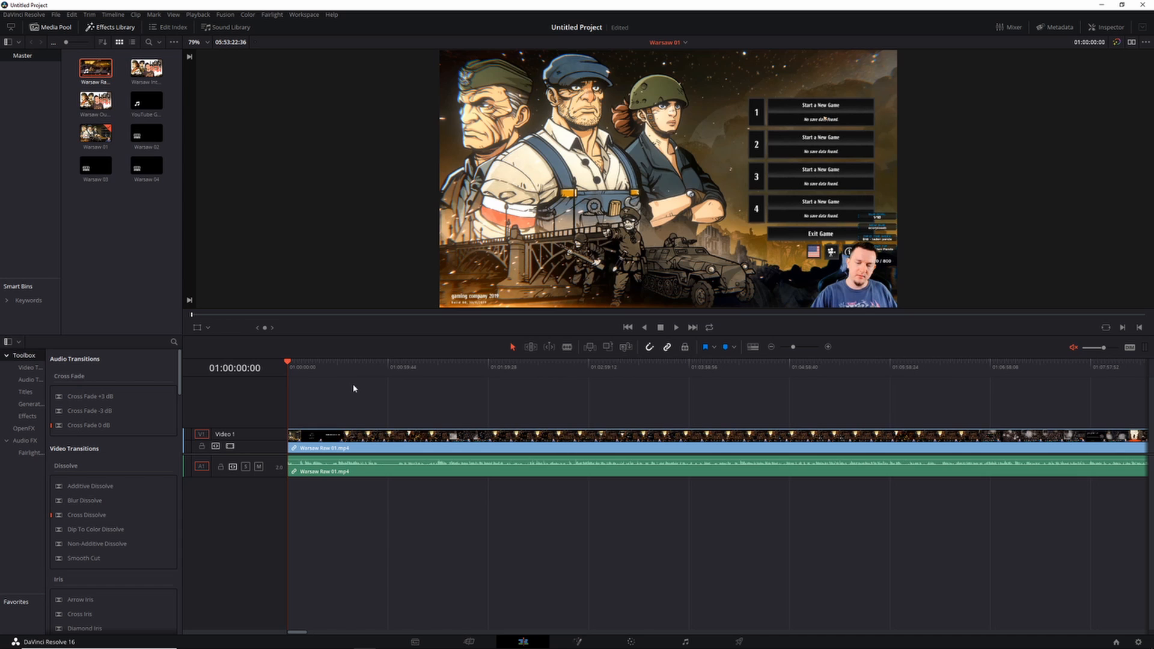
pyautogui.click(304, 367)
pyautogui.moveTo(305, 366); pyautogui.dragTo(993, 369)
pyautogui.scroll(-2, 653, 427)
pyautogui.scroll(-2, 653, 427)
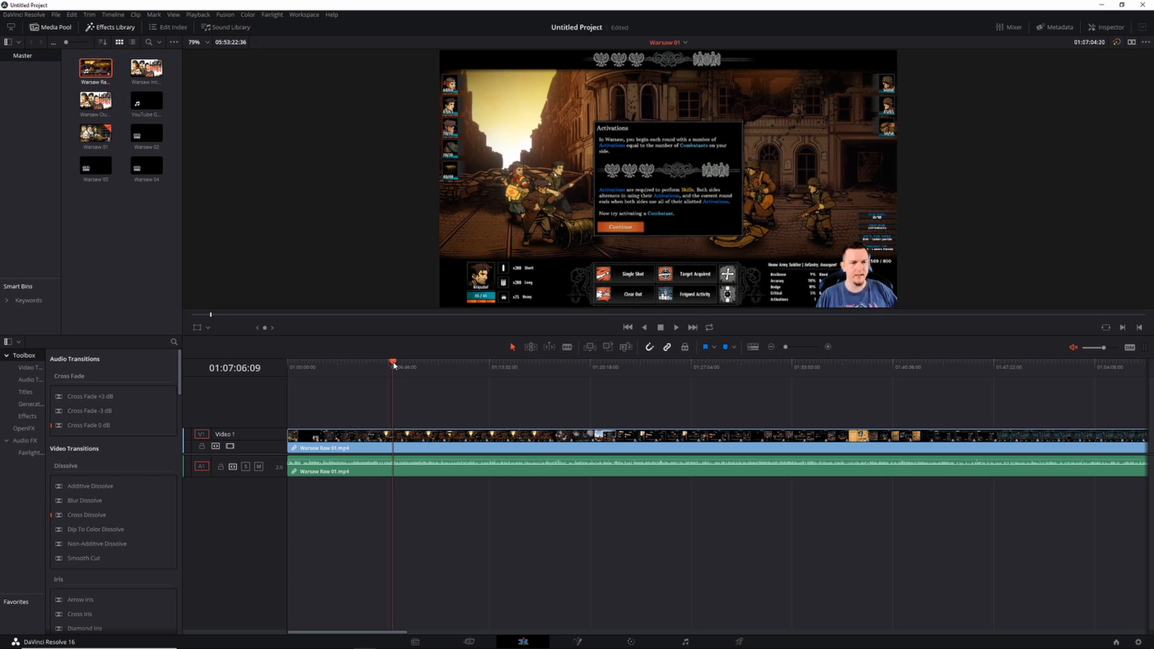
pyautogui.moveTo(392, 365); pyautogui.dragTo(992, 363)
pyautogui.scroll(-3, 875, 412)
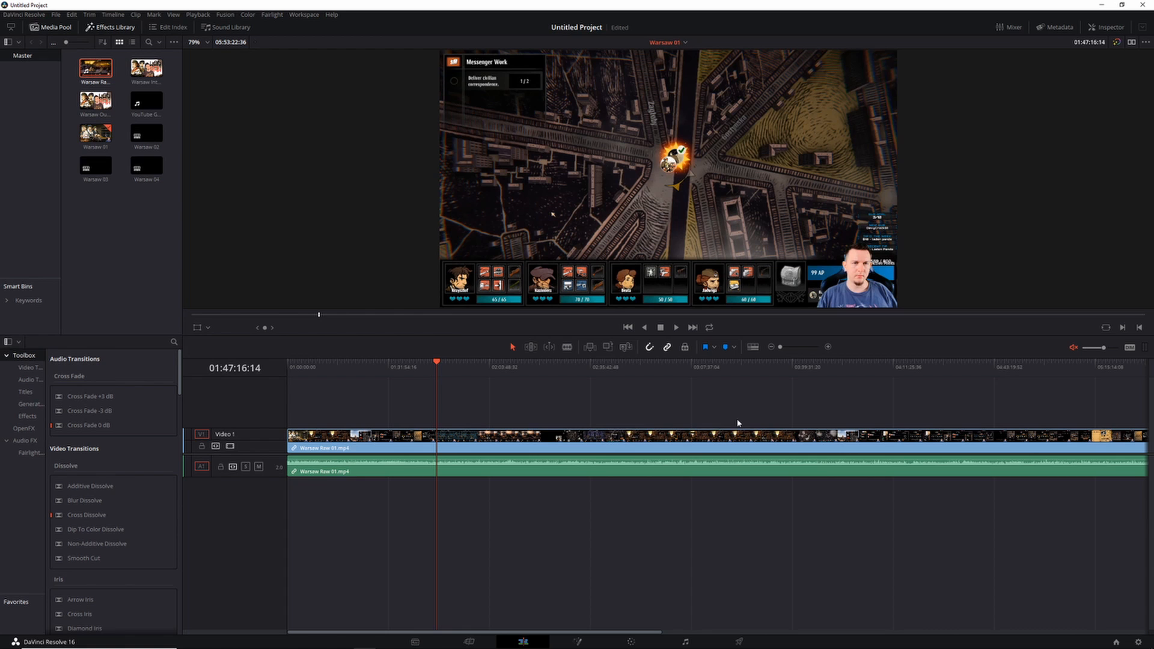
pyautogui.click(447, 361)
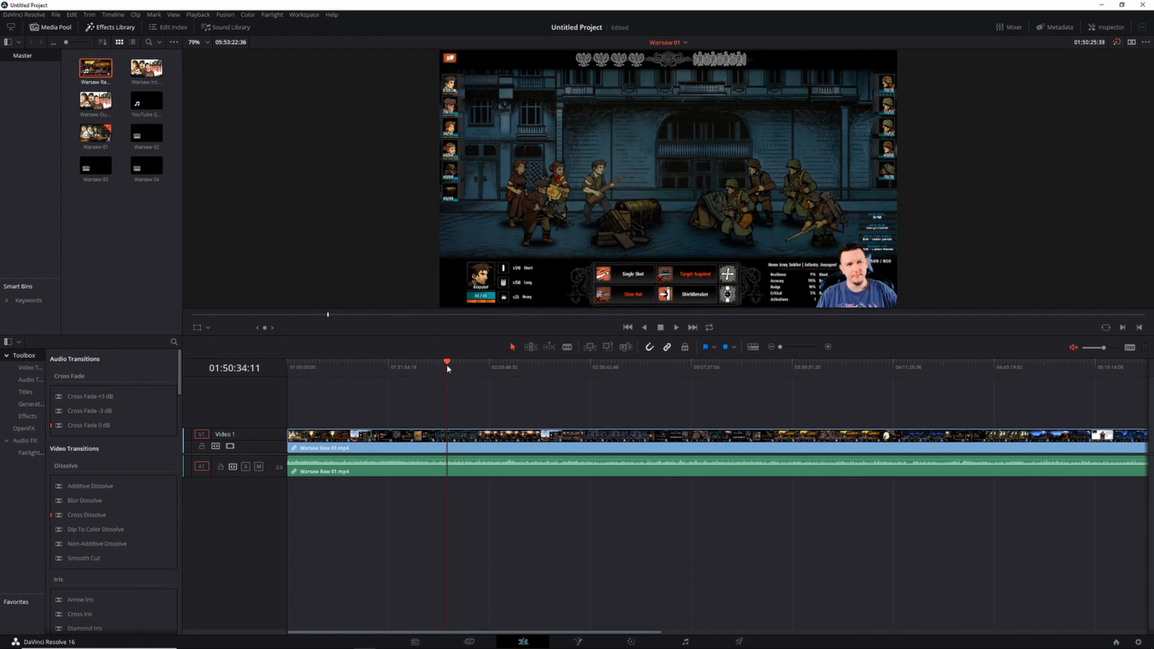
pyautogui.moveTo(448, 365); pyautogui.dragTo(487, 368)
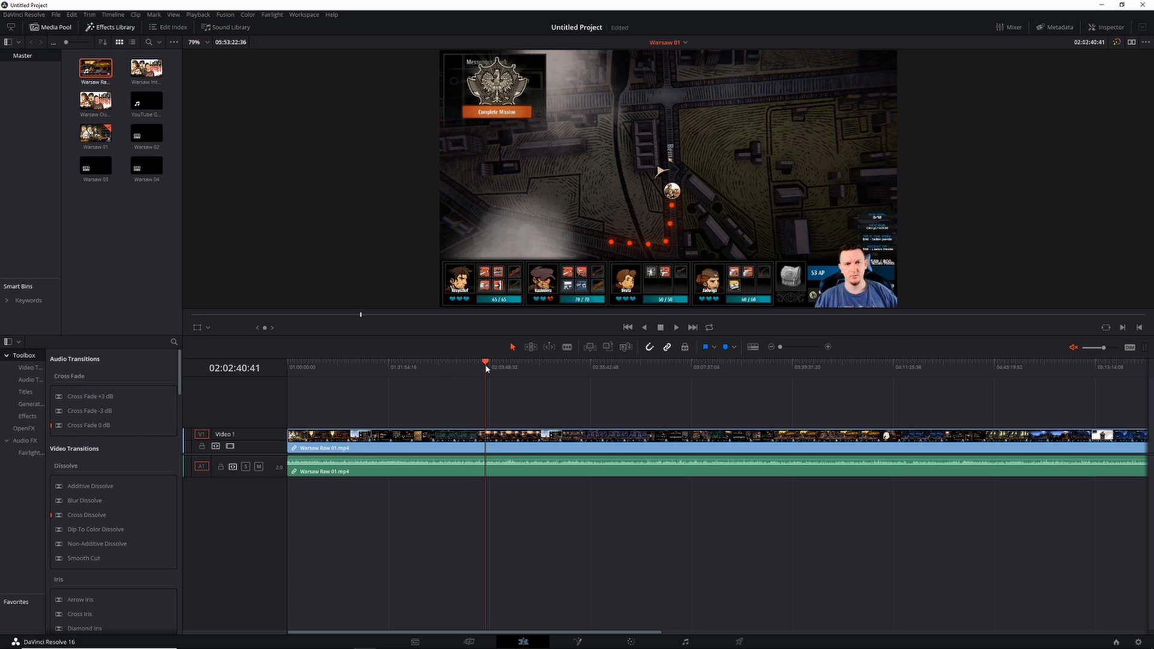
# Fine-tune the playhead around the end of the victorious battle and stop it at 02:01:55:20
pyautogui.press('Left')
pyautogui.press('Left')
pyautogui.press('Left')
pyautogui.press('Left')
pyautogui.press('Left')
pyautogui.press('Left')
pyautogui.press('Left')
pyautogui.press('Left')
pyautogui.press('Left')
pyautogui.press('Left')
pyautogui.press('Left')
pyautogui.press('Left')
pyautogui.press('Left')
pyautogui.press('Left')
pyautogui.press('Left')
pyautogui.press('Left')
pyautogui.press('Left')
pyautogui.press('Left')
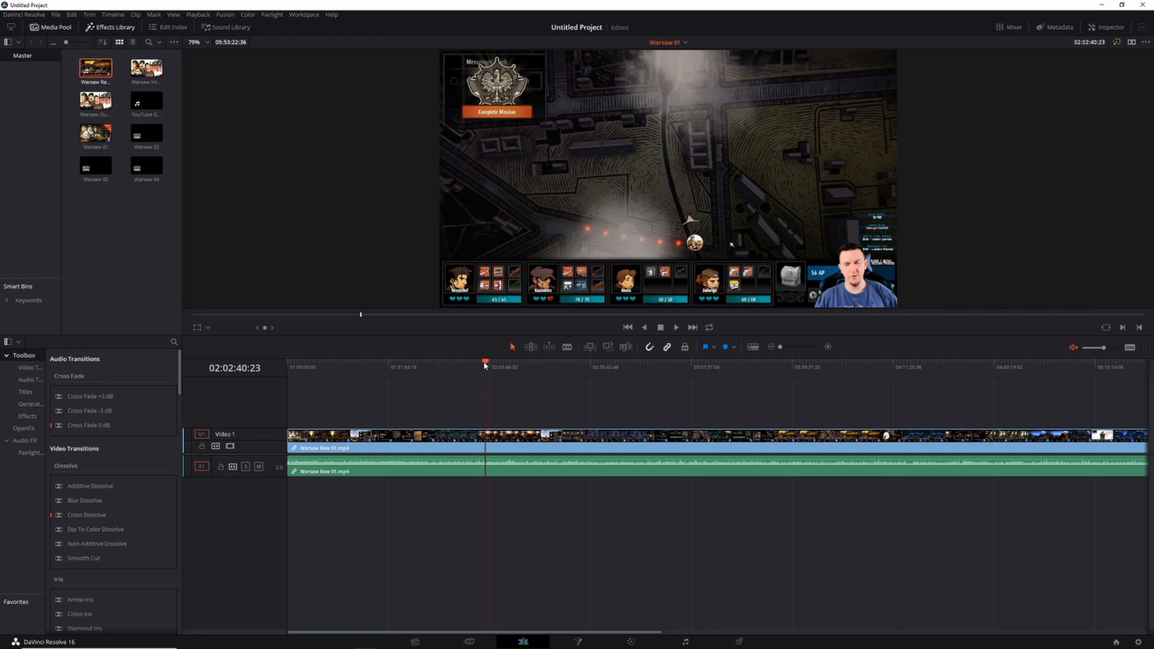
pyautogui.moveTo(485, 365); pyautogui.dragTo(485, 365)
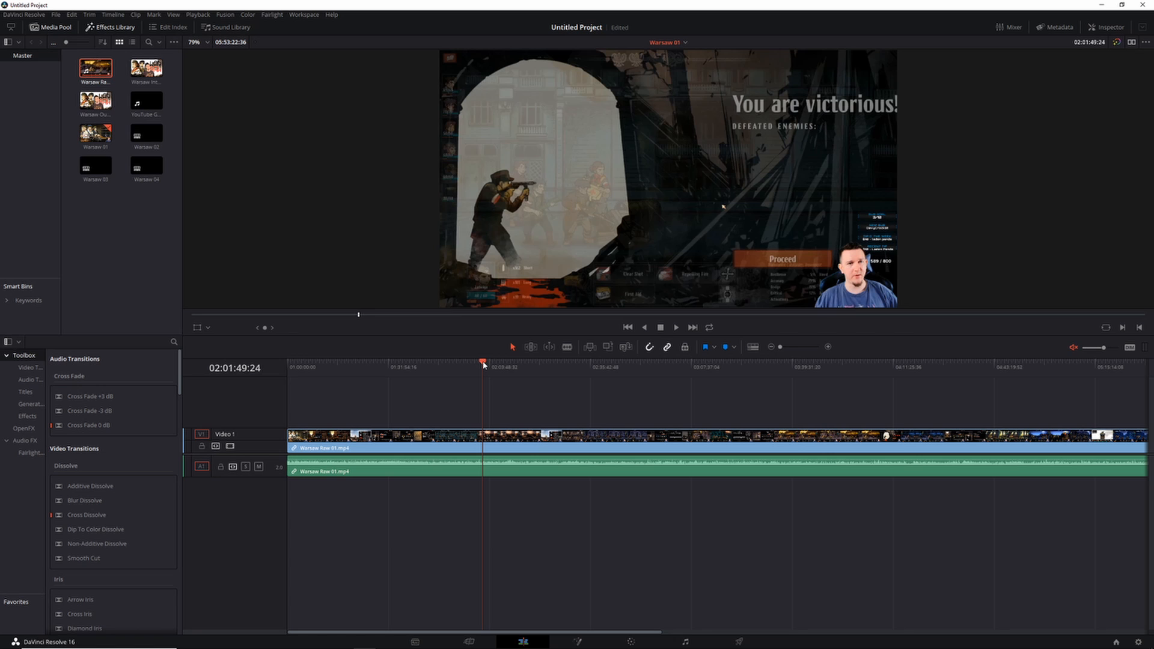
pyautogui.press('Right')
pyautogui.press('Right')
pyautogui.press('Right')
pyautogui.press('Right')
pyautogui.press('Right')
pyautogui.press('Right')
pyautogui.press('Right')
pyautogui.press('Right')
pyautogui.press('Right')
pyautogui.press('Right')
pyautogui.press('Right')
pyautogui.press('Right')
pyautogui.press('Right')
pyautogui.press('Right')
pyautogui.press('Right')
pyautogui.press('Right')
pyautogui.press('Right')
pyautogui.press('Right')
pyautogui.press('Right')
pyautogui.press('Right')
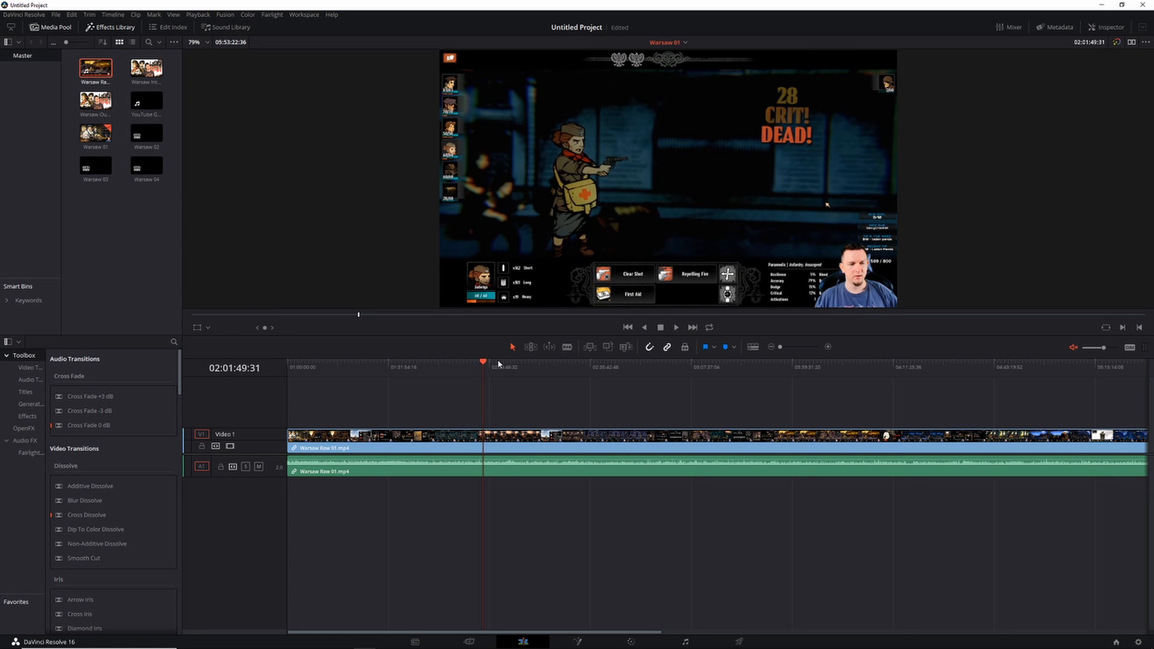
pyautogui.press('space')
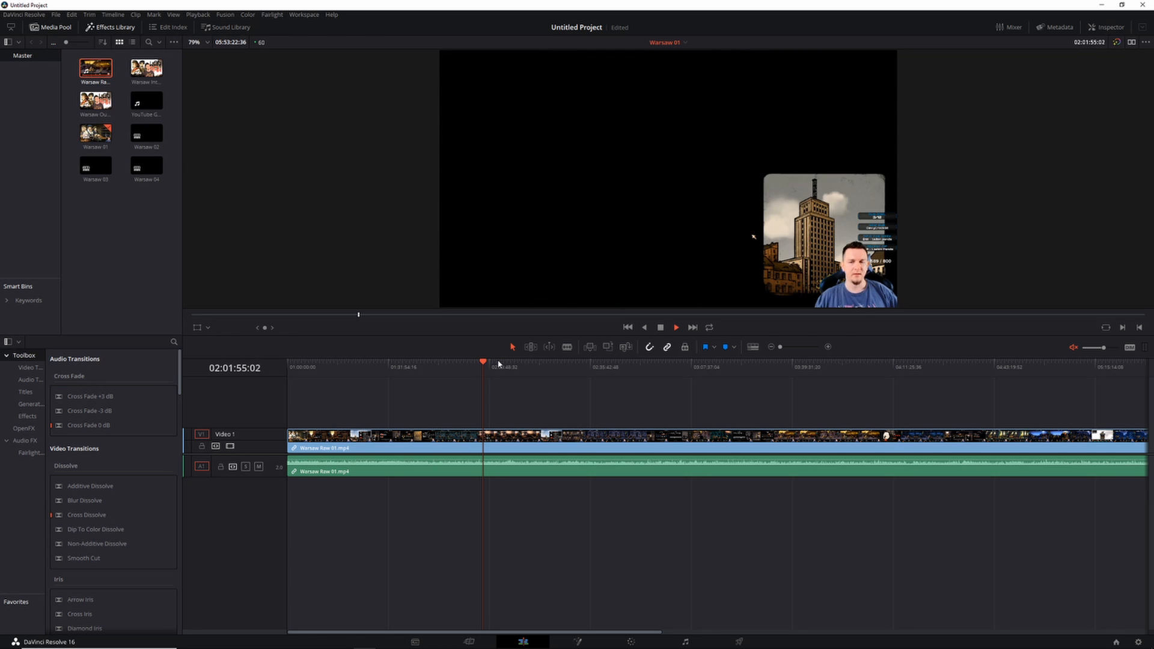
pyautogui.press('space')
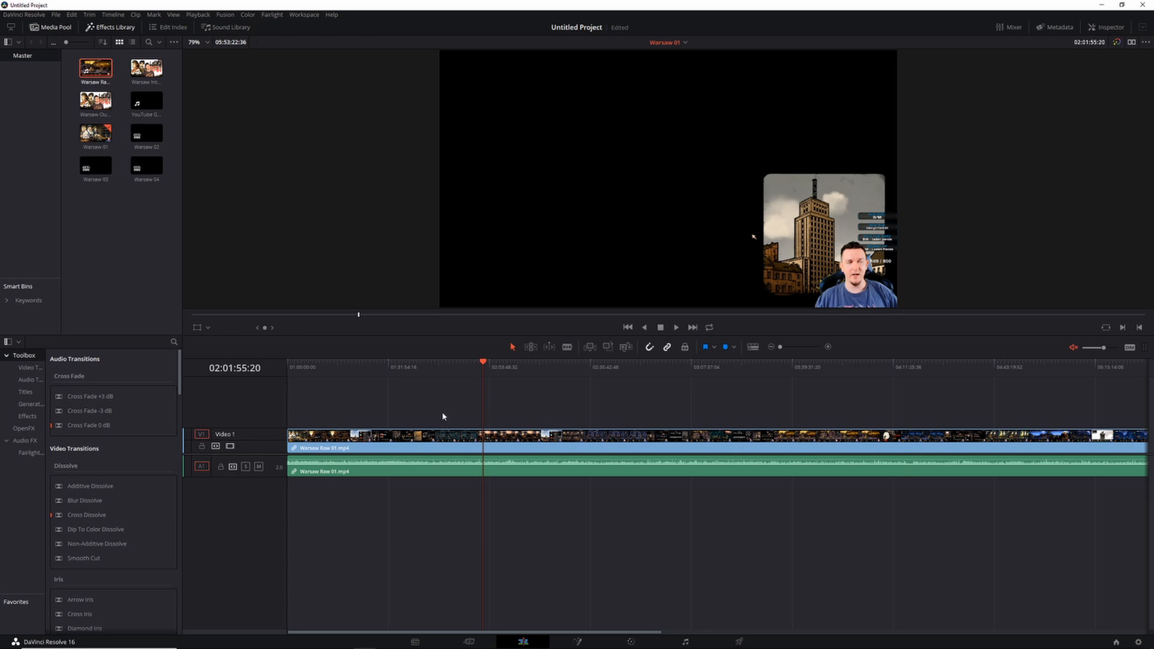
# Split the Warsaw Raw 01 video and audio at 02:01:55:20 and return to the selection tool
pyautogui.click(567, 350)
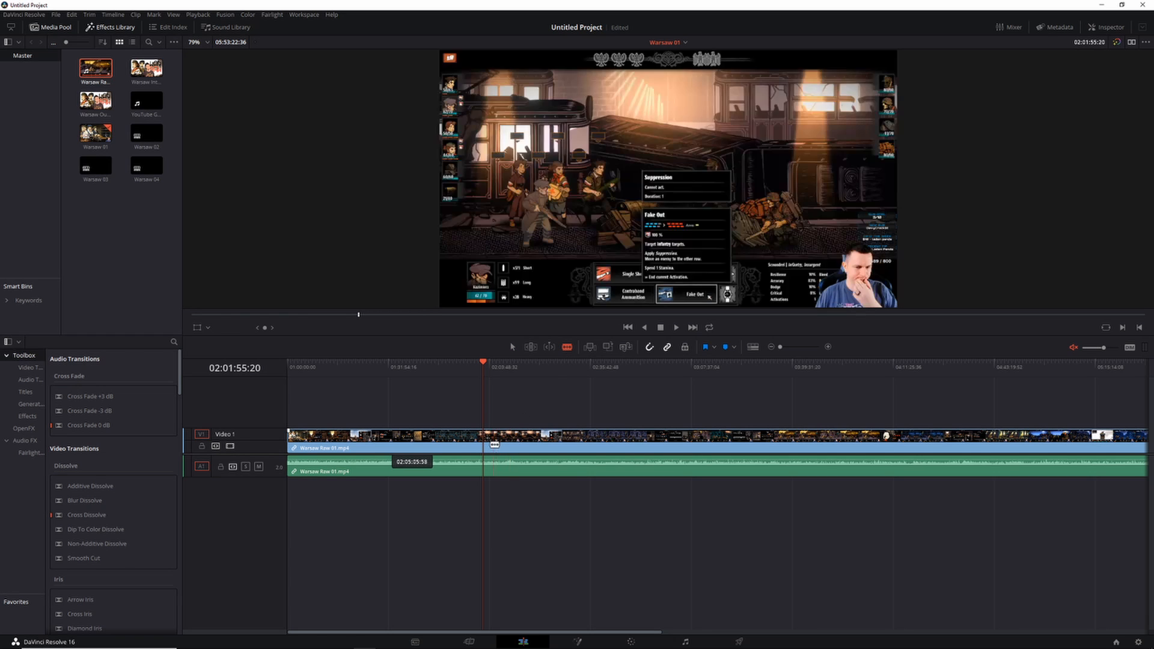
pyautogui.click(484, 453)
pyautogui.click(513, 348)
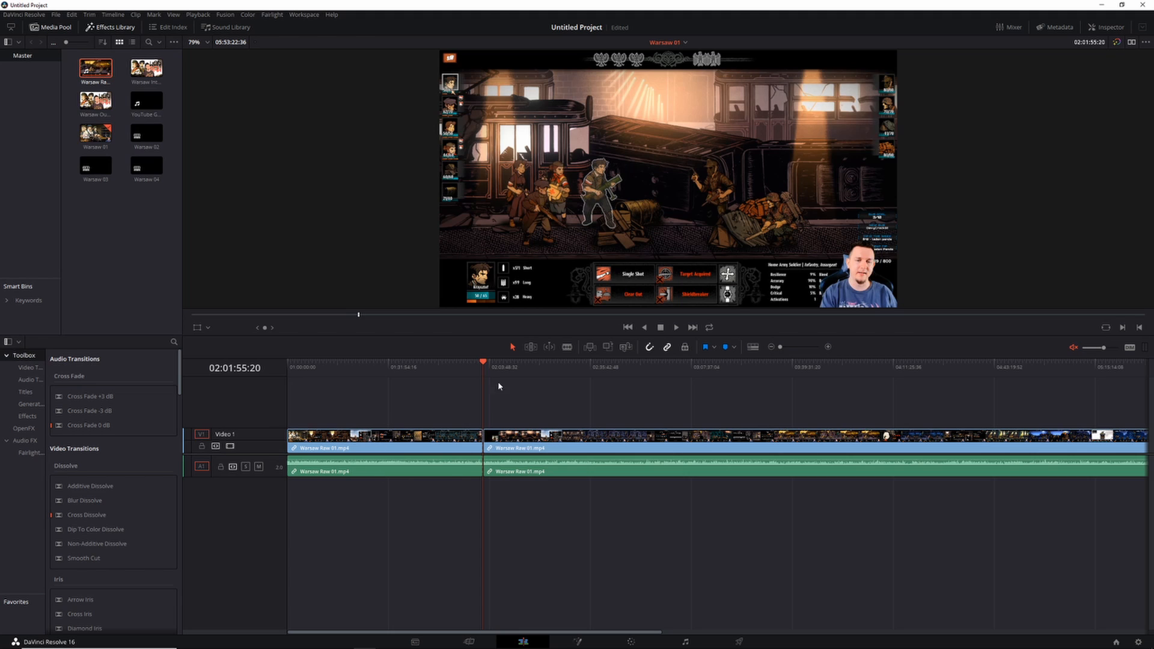
# Cut the remaining footage after the split out of Warsaw 01 and paste it at the start of the Warsaw 02 timeline
pyautogui.click(524, 443)
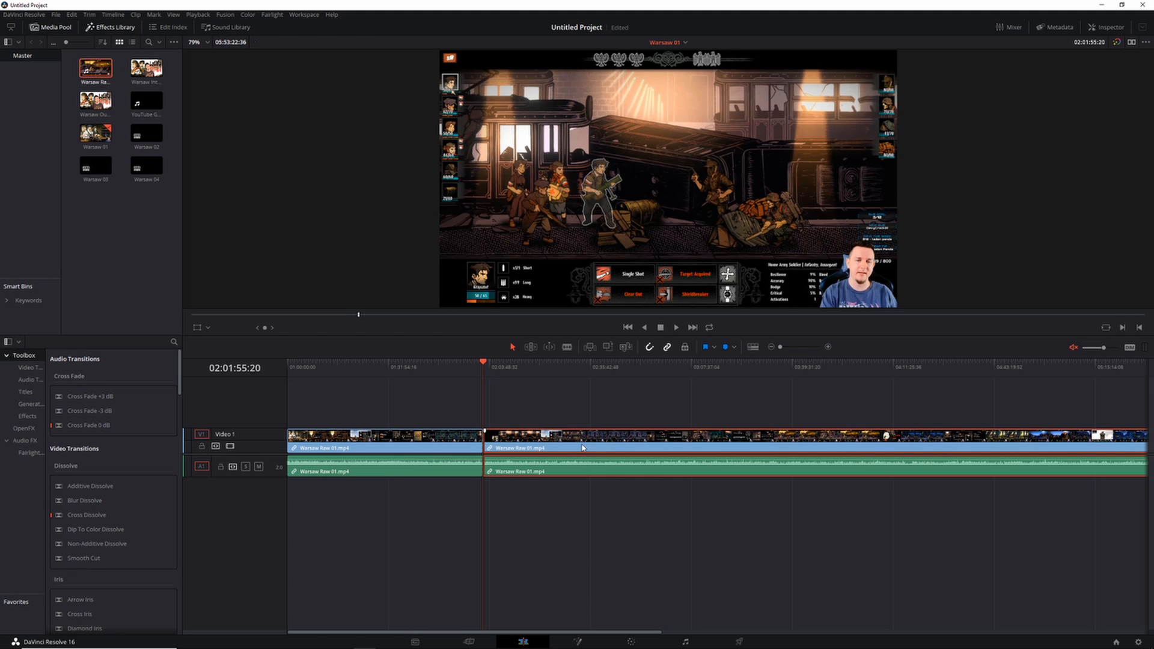
pyautogui.press('Delete')
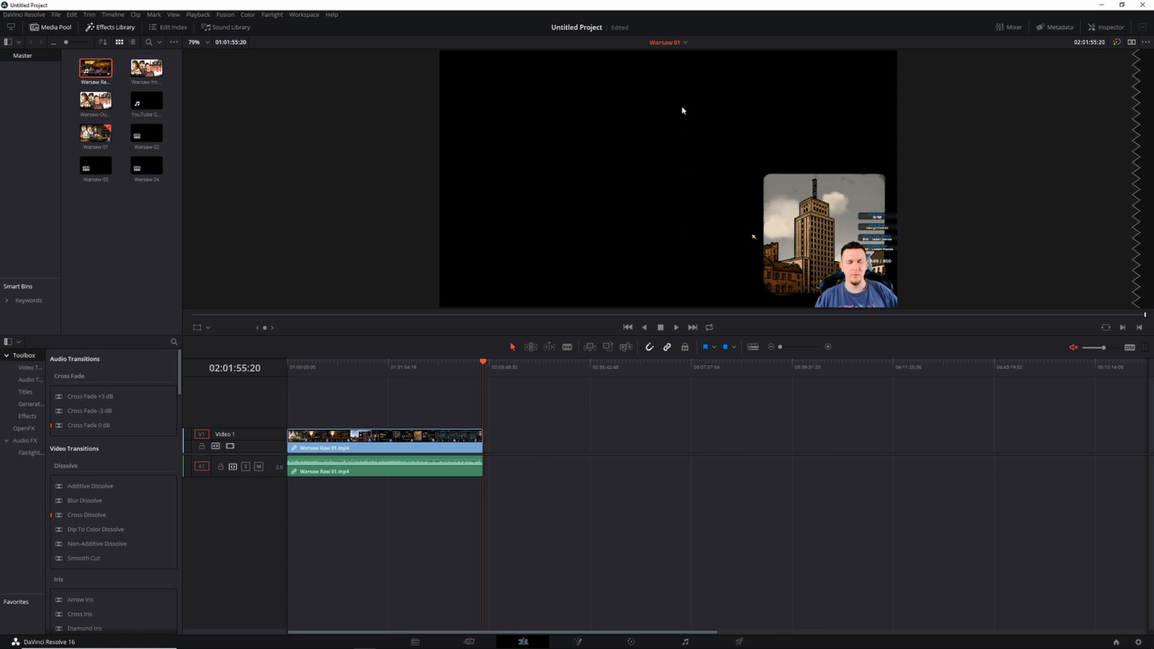
pyautogui.click(685, 46)
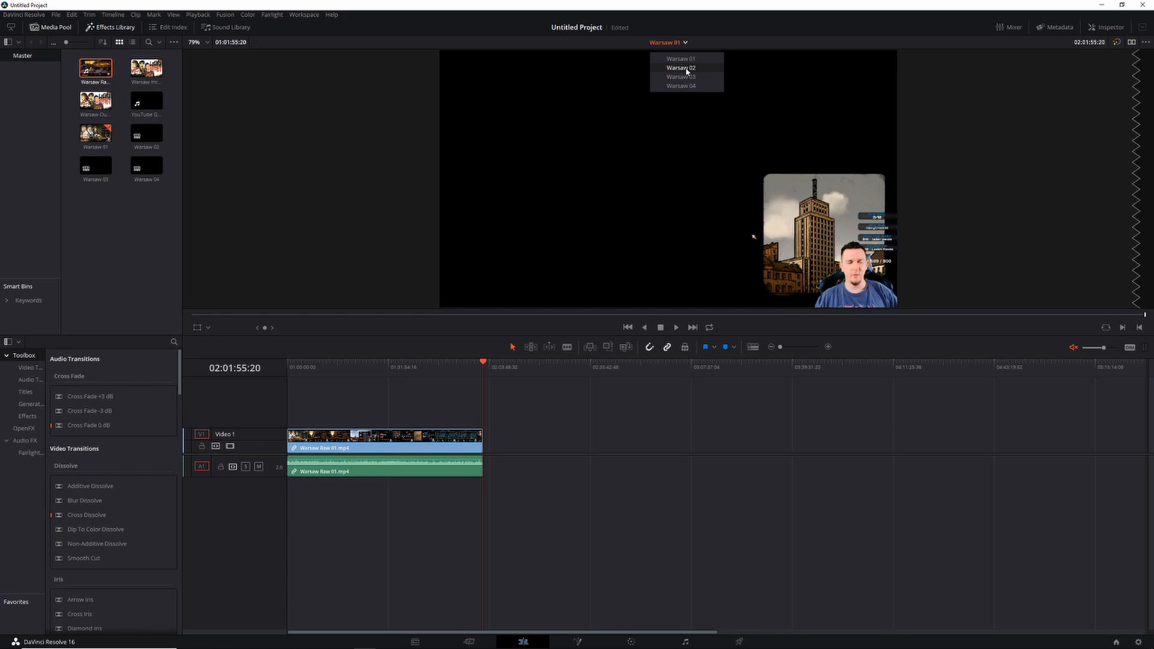
pyautogui.click(682, 68)
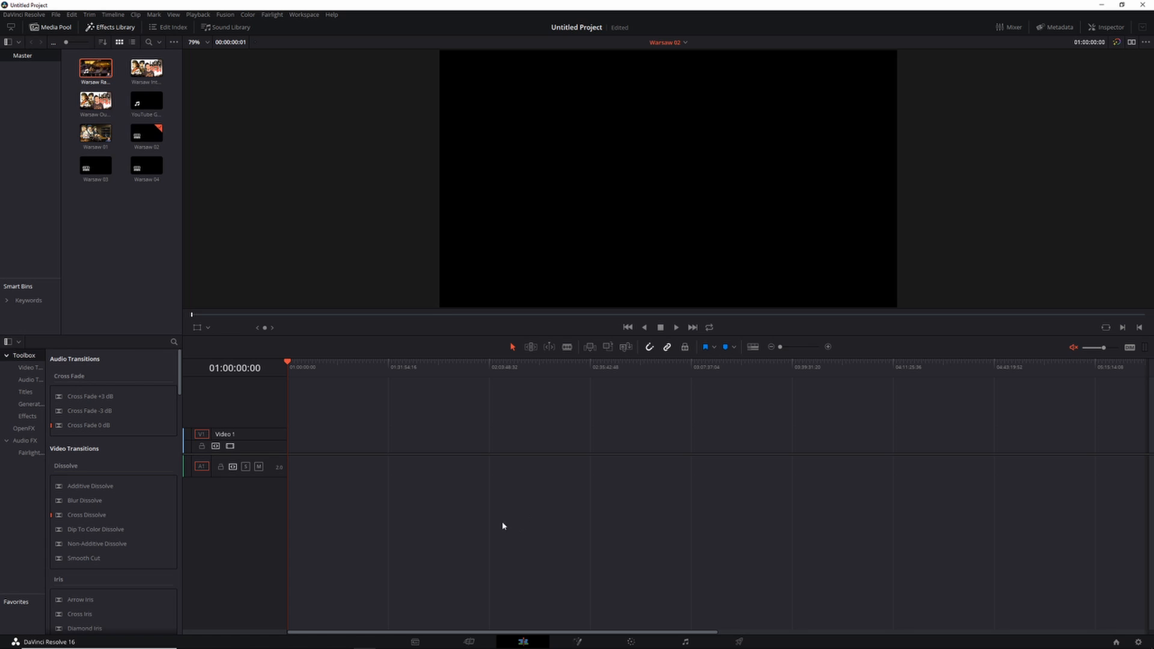
pyautogui.hotkey('ctrl', 'v')
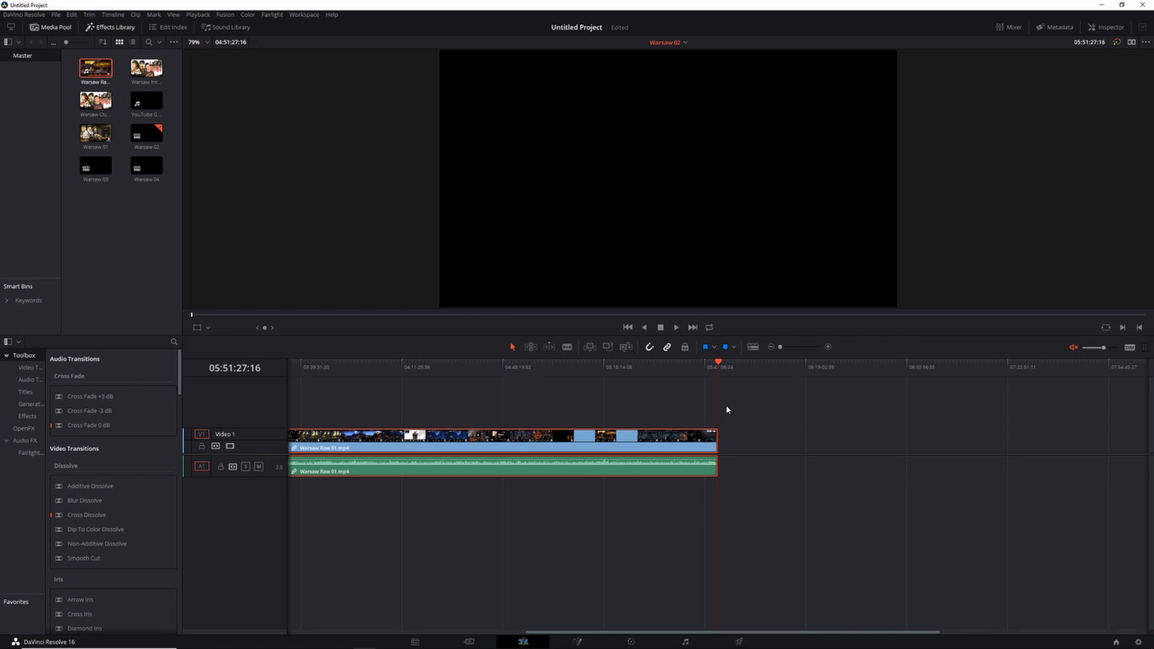
# Scan Warsaw 02 from its beginning to the mission preparation screen and split the video and audio at 01:34:45:28
pyautogui.moveTo(718, 365); pyautogui.dragTo(265, 381)
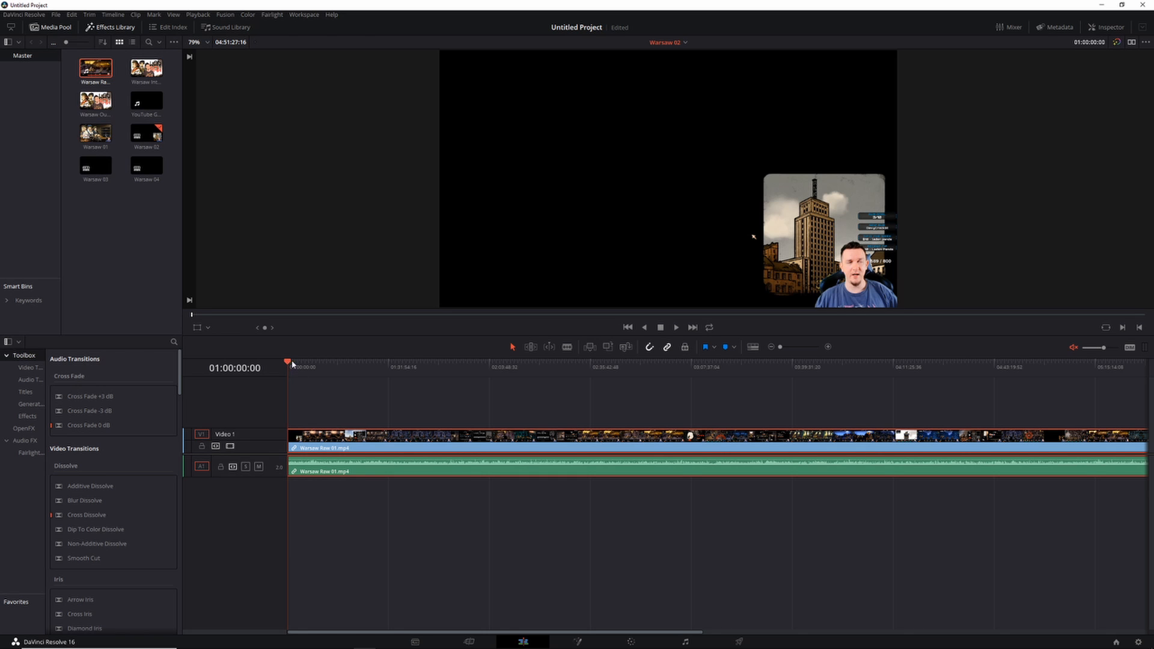
pyautogui.moveTo(288, 363); pyautogui.dragTo(400, 404)
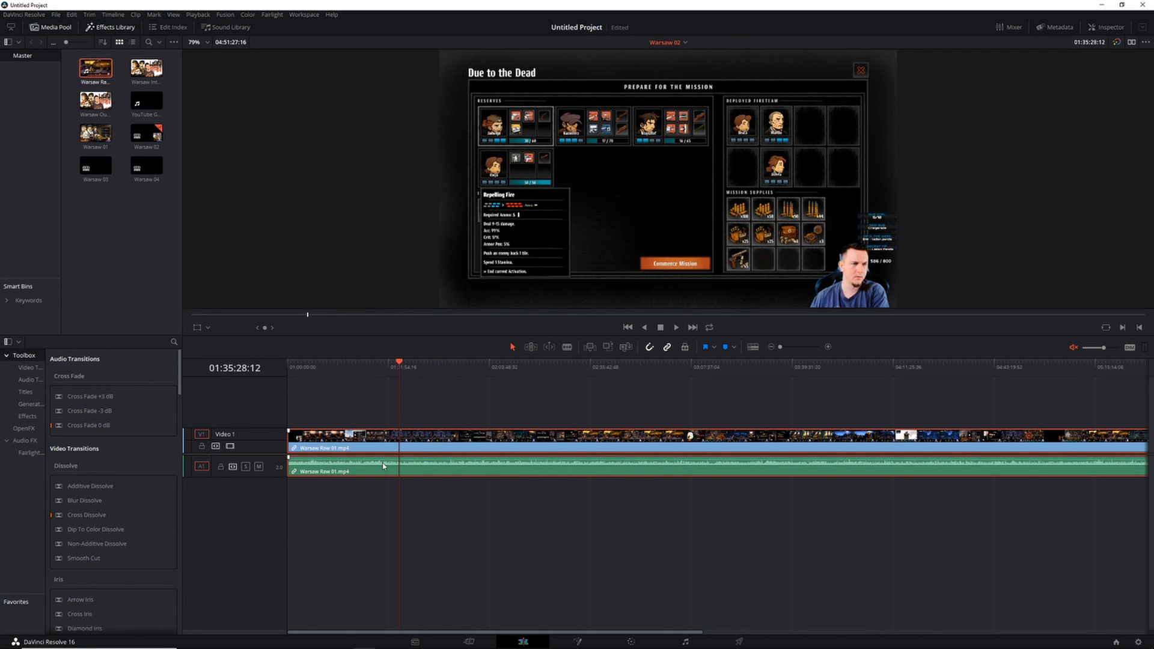
pyautogui.click(398, 365)
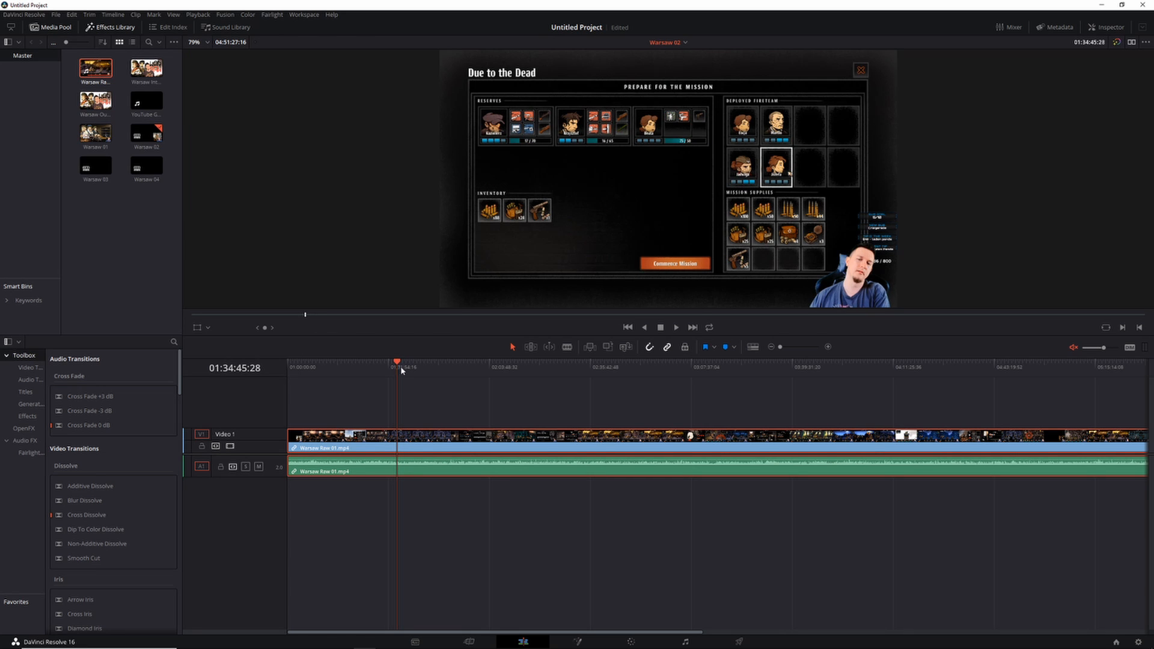
pyautogui.click(567, 347)
pyautogui.click(398, 448)
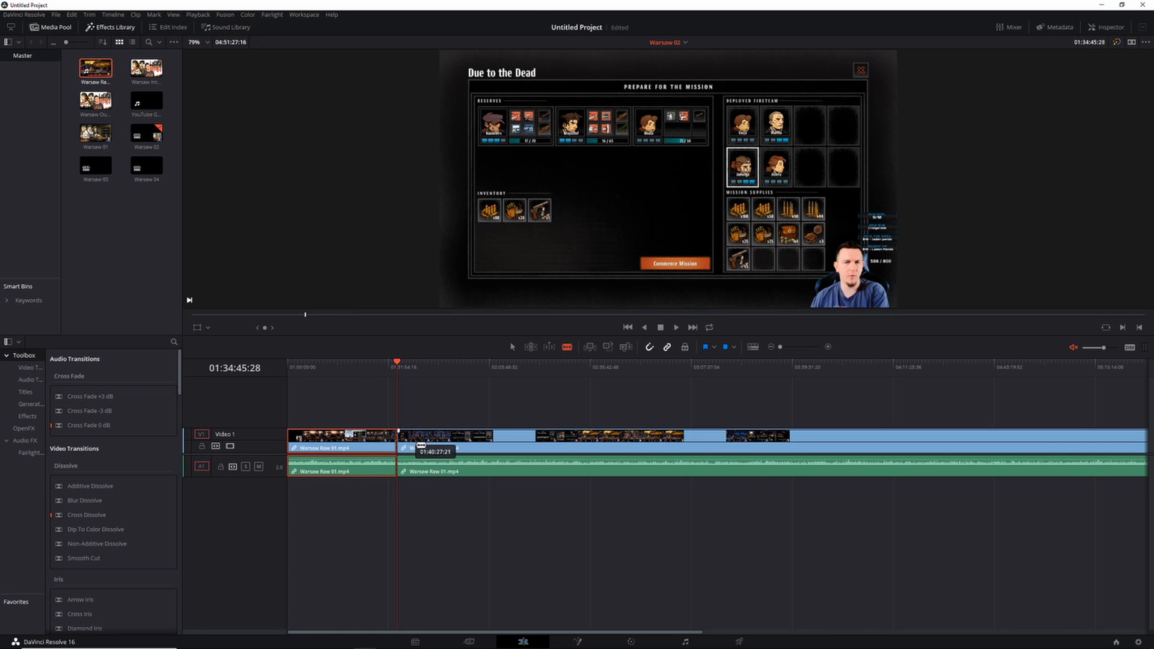
# Split the clip again at 01:35:43:10 and ripple delete the mission preparation section between the two cuts
pyautogui.scroll(6, 421, 446)
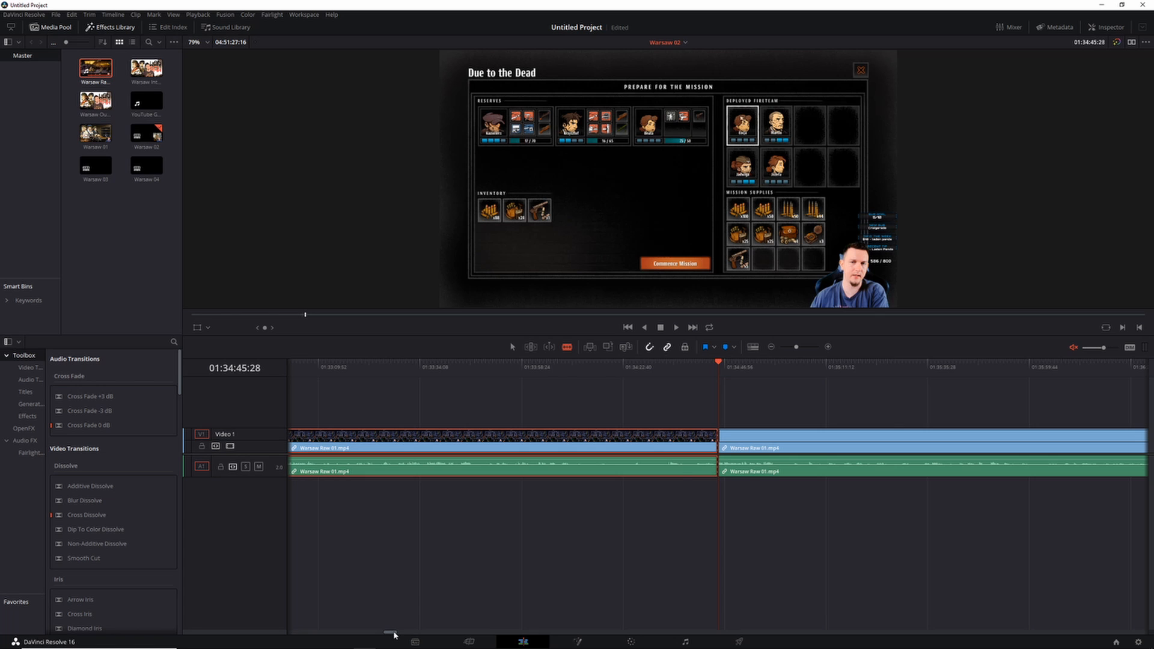
pyautogui.moveTo(394, 636); pyautogui.dragTo(397, 636)
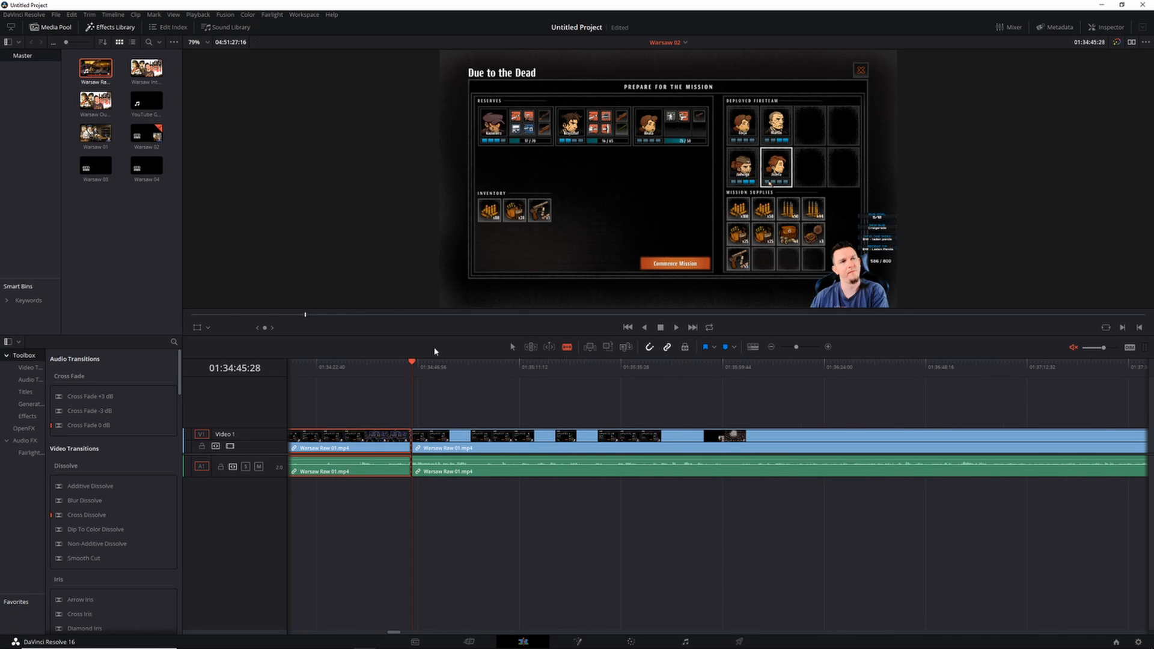
pyautogui.moveTo(417, 365); pyautogui.dragTo(653, 368)
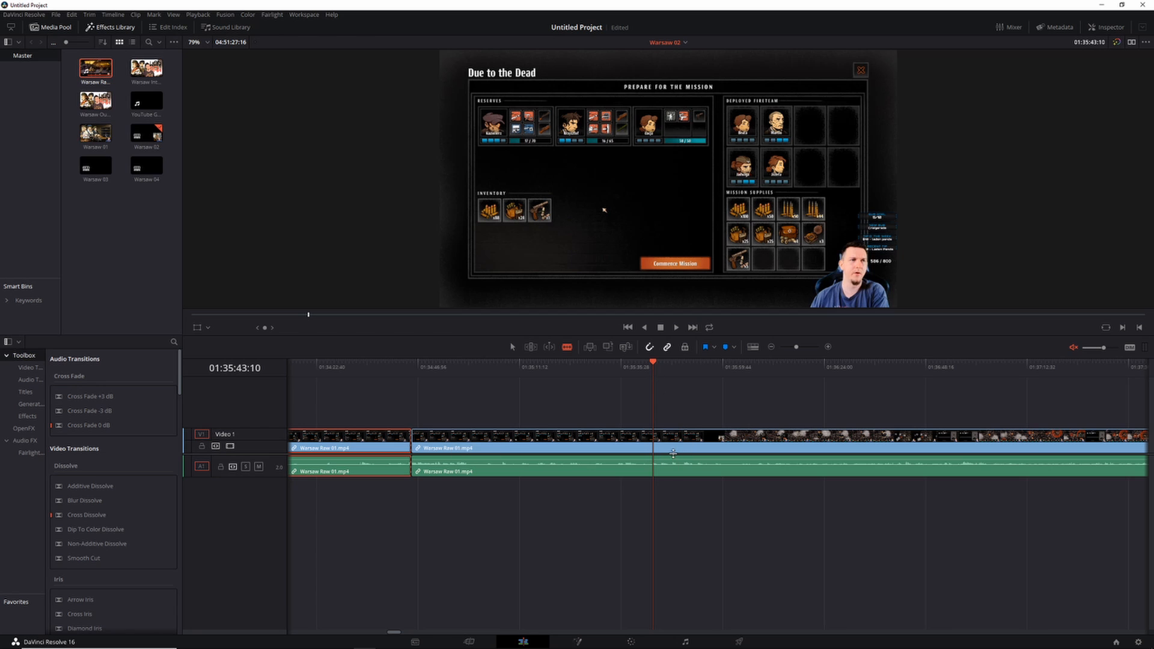
pyautogui.click(654, 451)
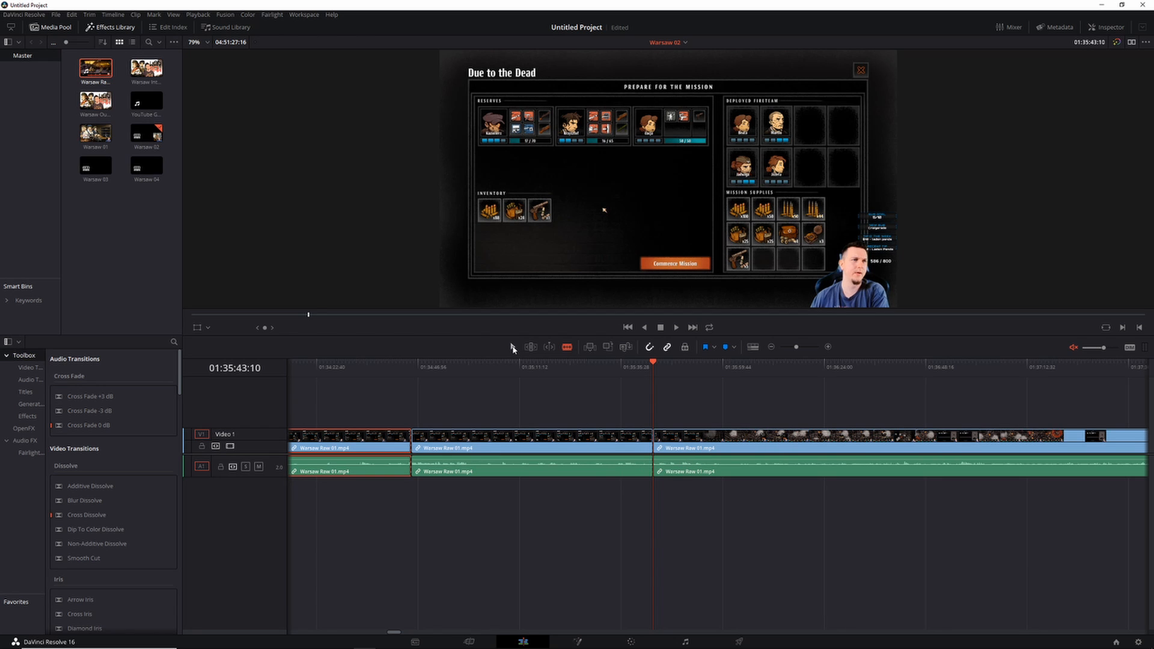
pyautogui.click(513, 347)
pyautogui.click(504, 446)
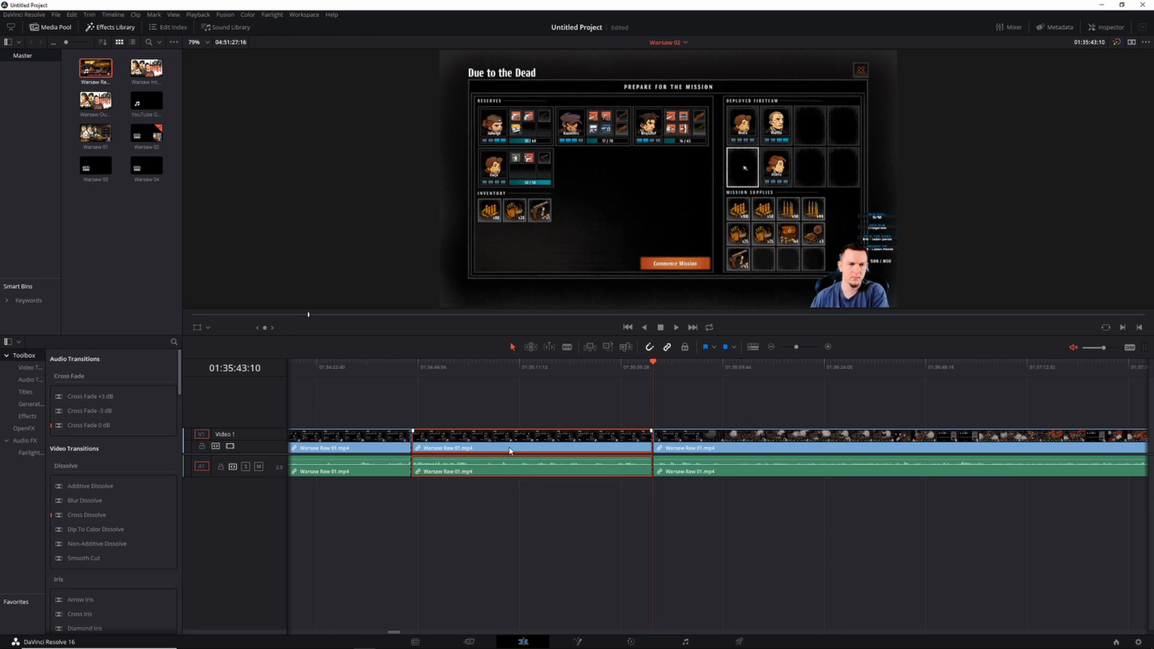
pyautogui.press('Delete')
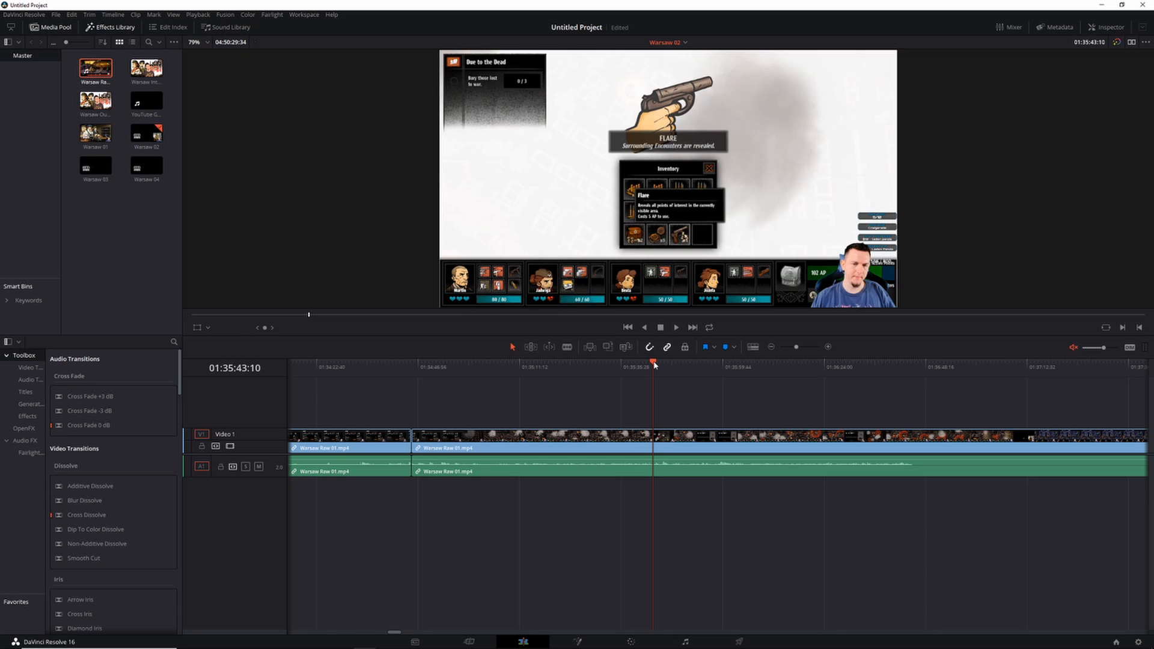
# Check the footage after the removed section, then undo the ripple delete and both splits in Warsaw 02
pyautogui.moveTo(655, 365); pyautogui.dragTo(602, 364)
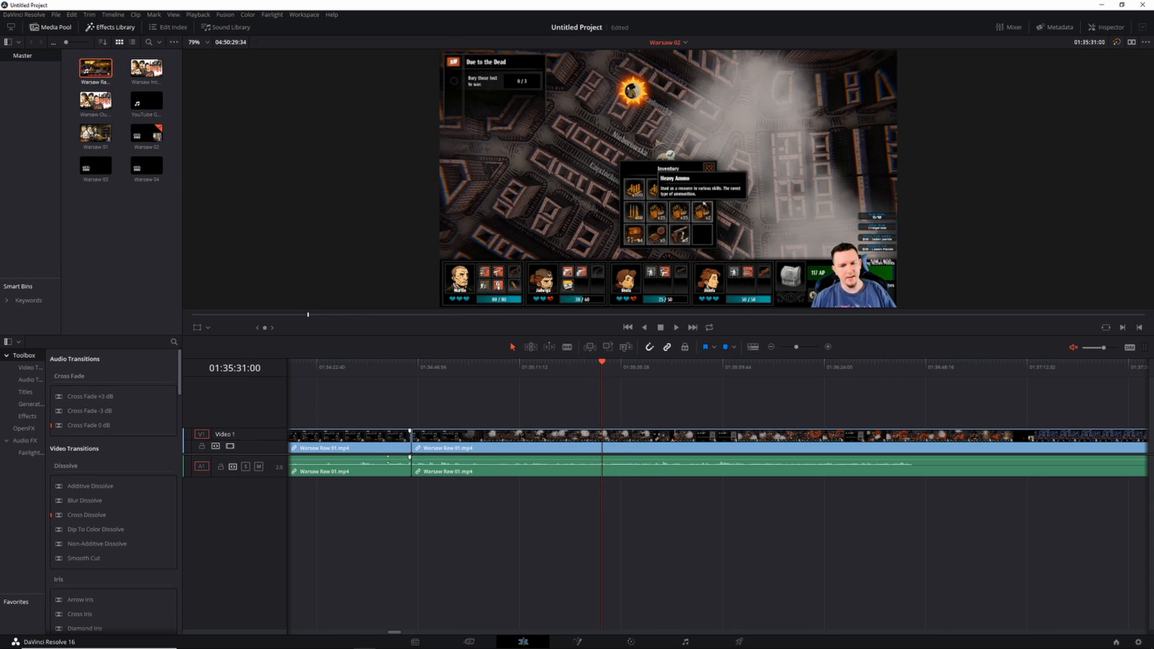
pyautogui.click(443, 447)
pyautogui.moveTo(444, 447)
pyautogui.mouseDown()
pyautogui.moveTo(463, 447)
pyautogui.moveTo(378, 446)
pyautogui.moveTo(450, 445)
pyautogui.moveTo(440, 447)
pyautogui.mouseUp()
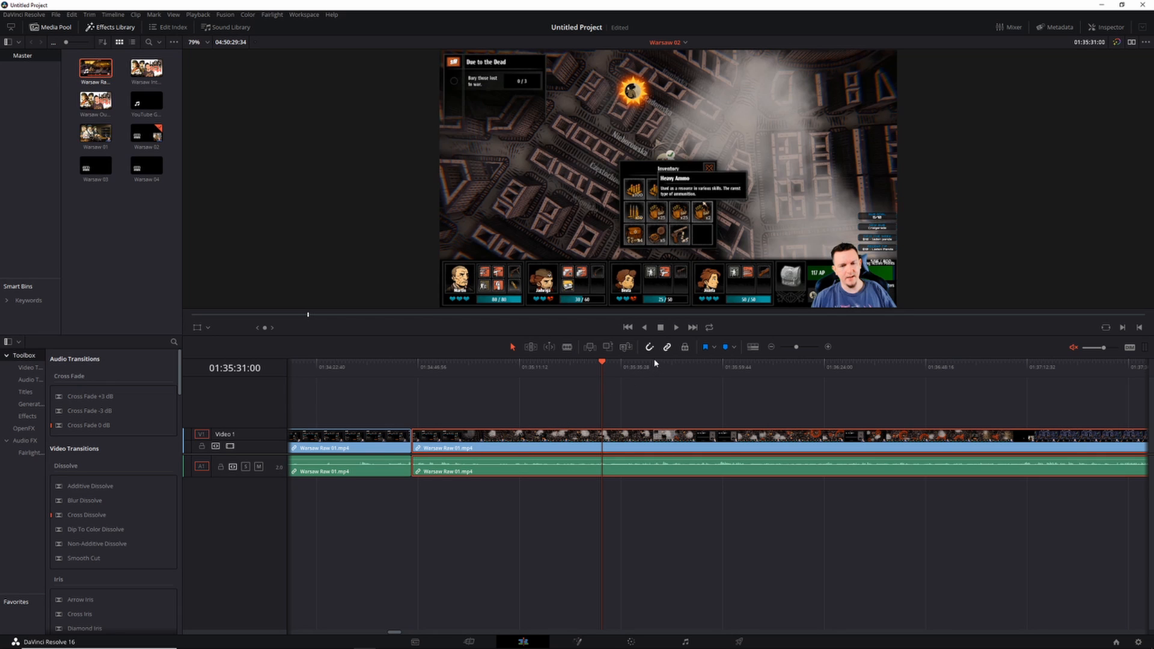
pyautogui.hotkey('ctrl', 'z')
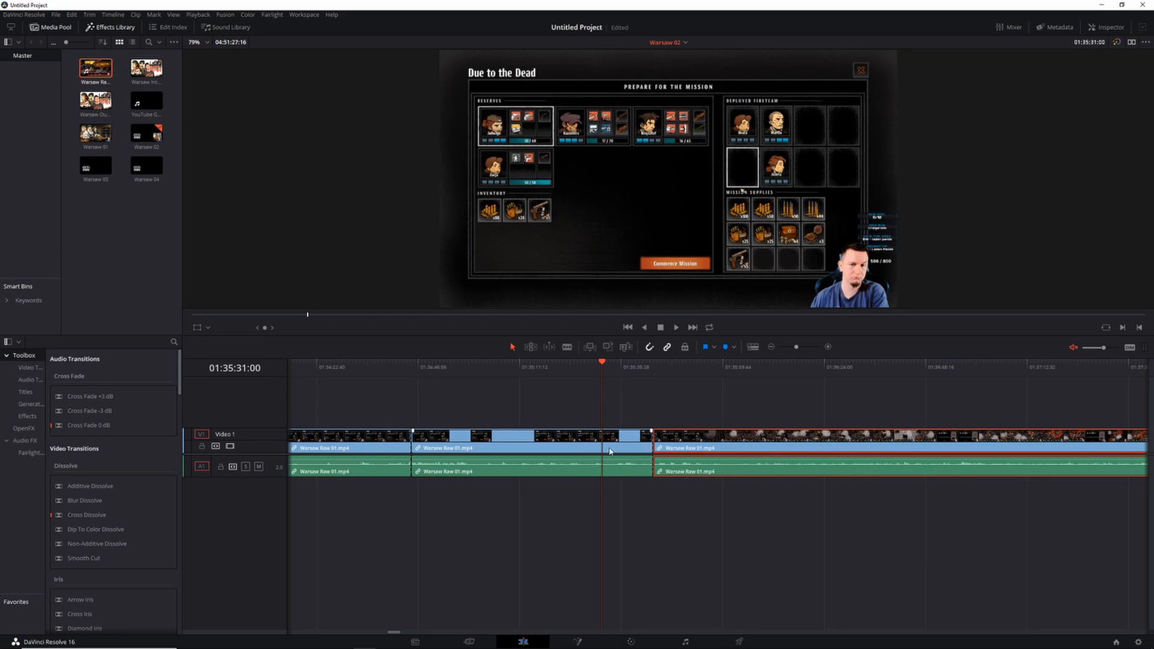
pyautogui.hotkey('ctrl', 'z')
pyautogui.hotkey('ctrl', 'z')
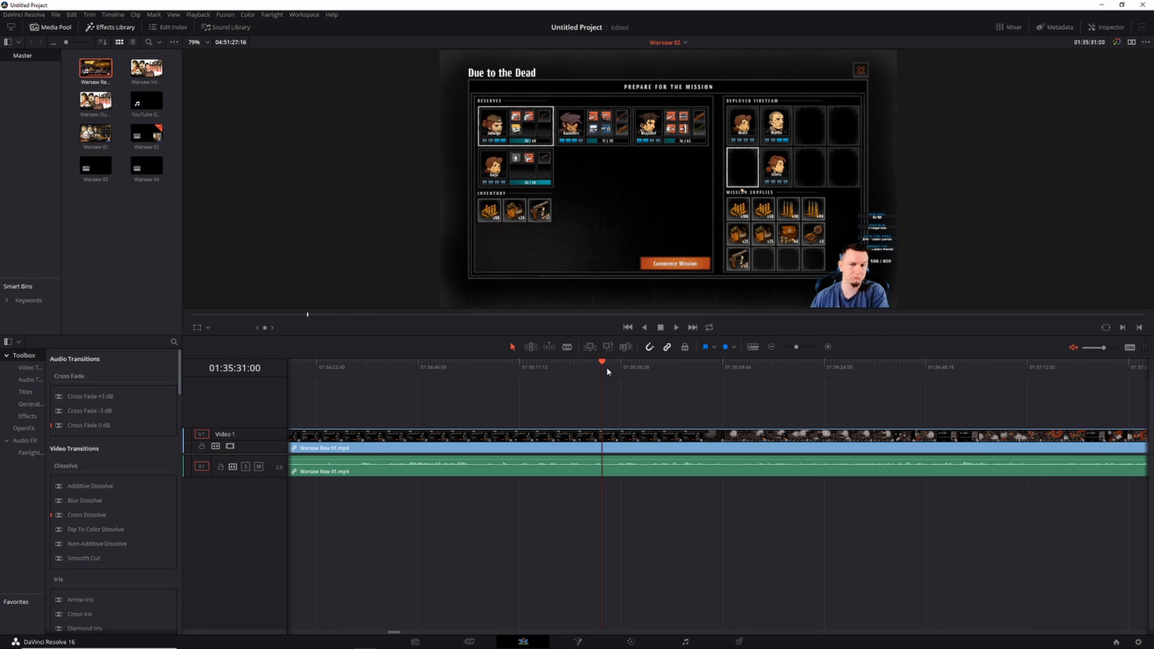
# Find the episode ending on the city map in Warsaw 02, split the clip at 01:58:49:54 and return to the selection tool
pyautogui.moveTo(604, 363); pyautogui.dragTo(954, 379)
pyautogui.hotkey('ctrl', '-')
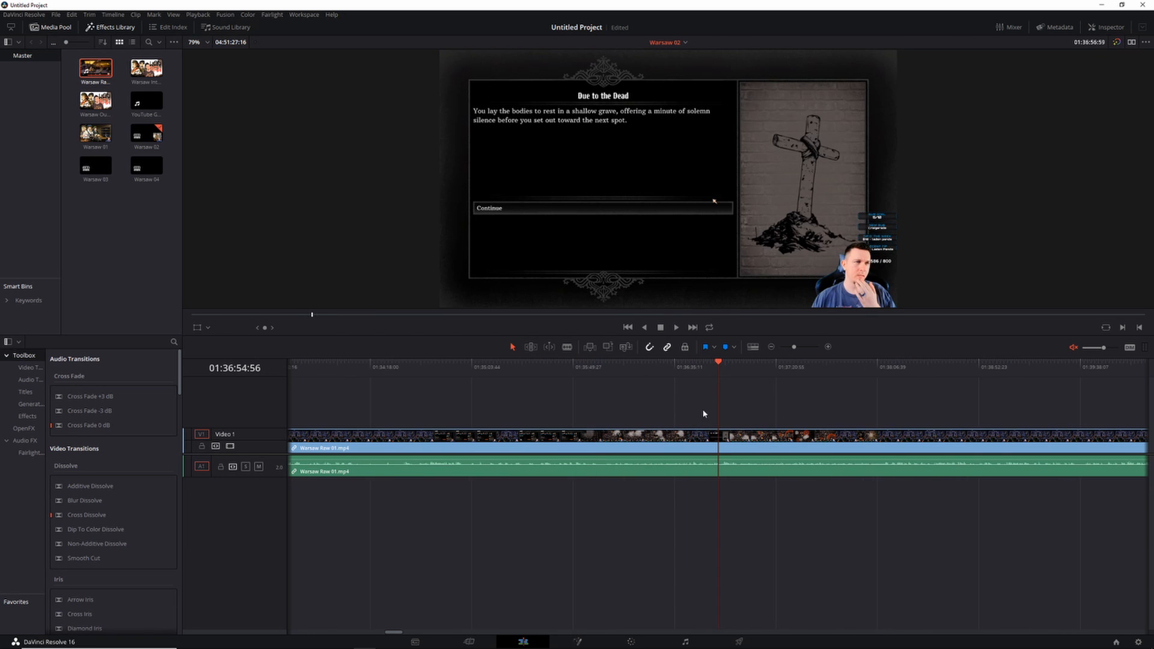
pyautogui.hotkey('ctrl', '-')
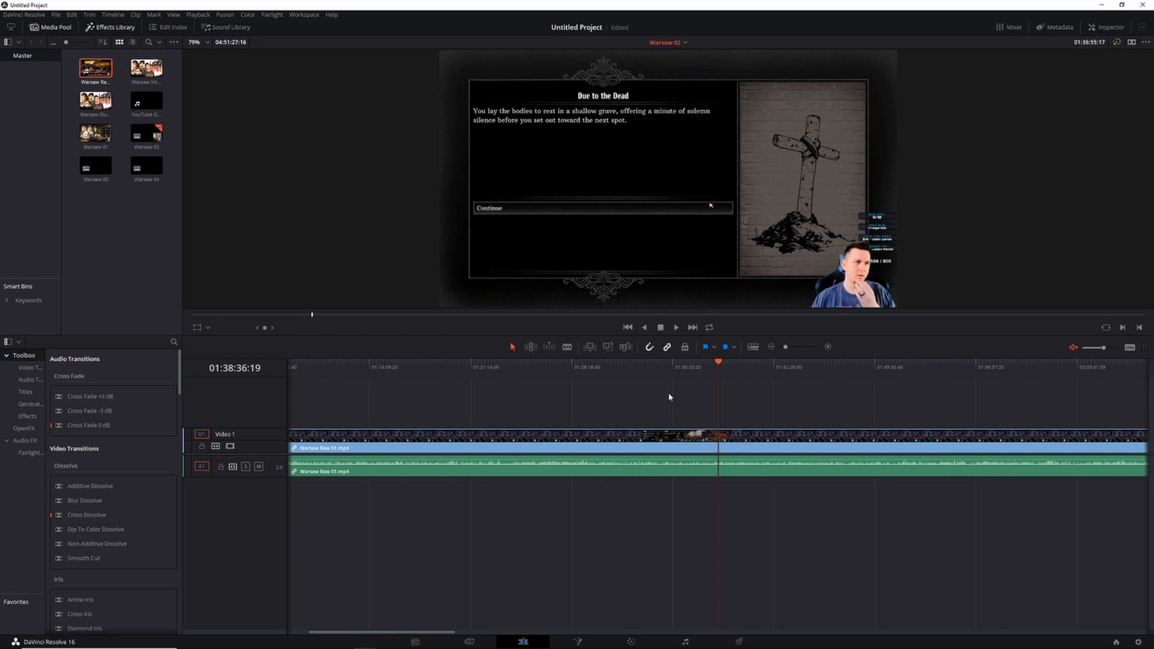
pyautogui.click(900, 368)
pyautogui.hotkey('ctrl', '-')
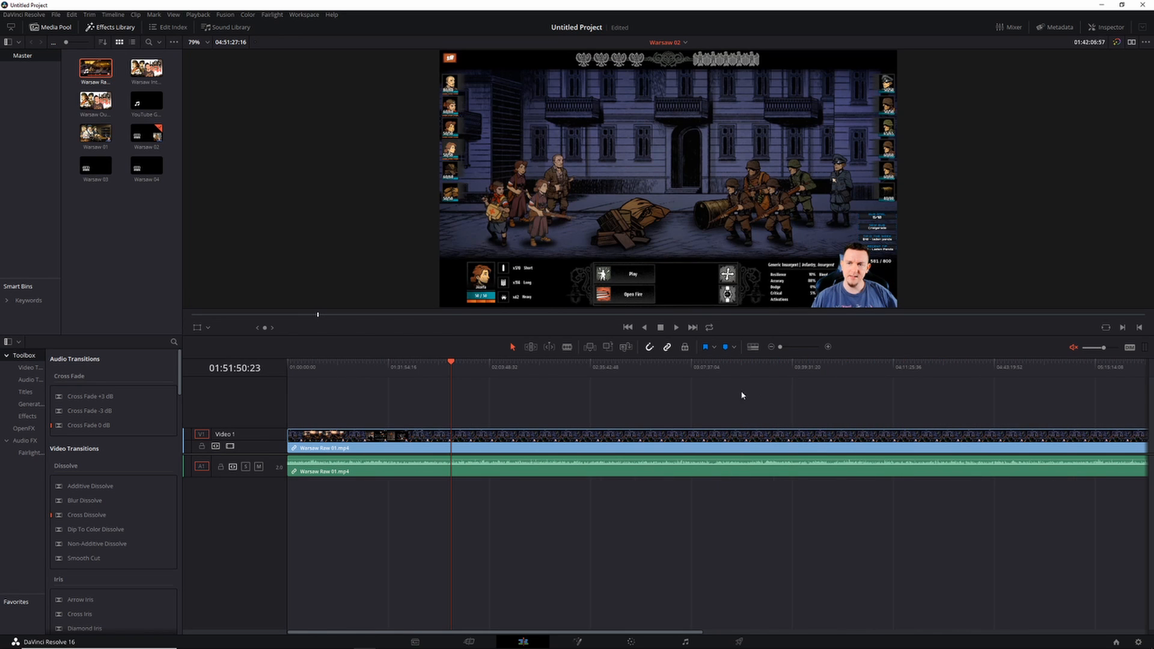
pyautogui.moveTo(481, 364)
pyautogui.mouseDown()
pyautogui.moveTo(536, 370)
pyautogui.moveTo(473, 374)
pyautogui.mouseUp()
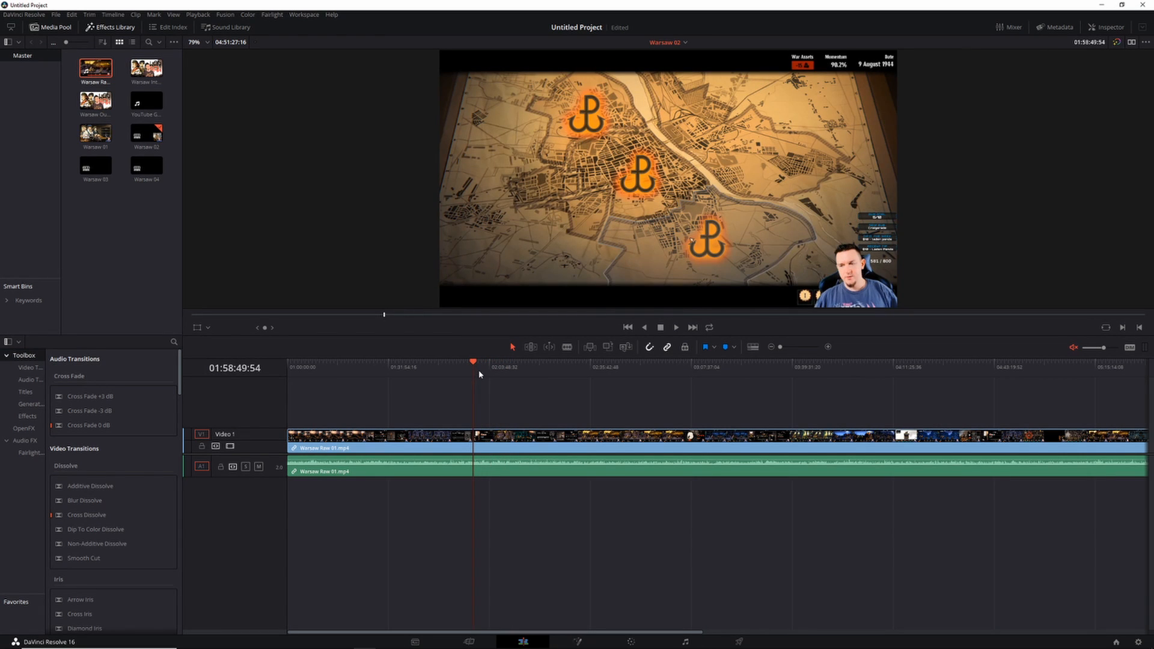
pyautogui.click(567, 348)
pyautogui.click(474, 437)
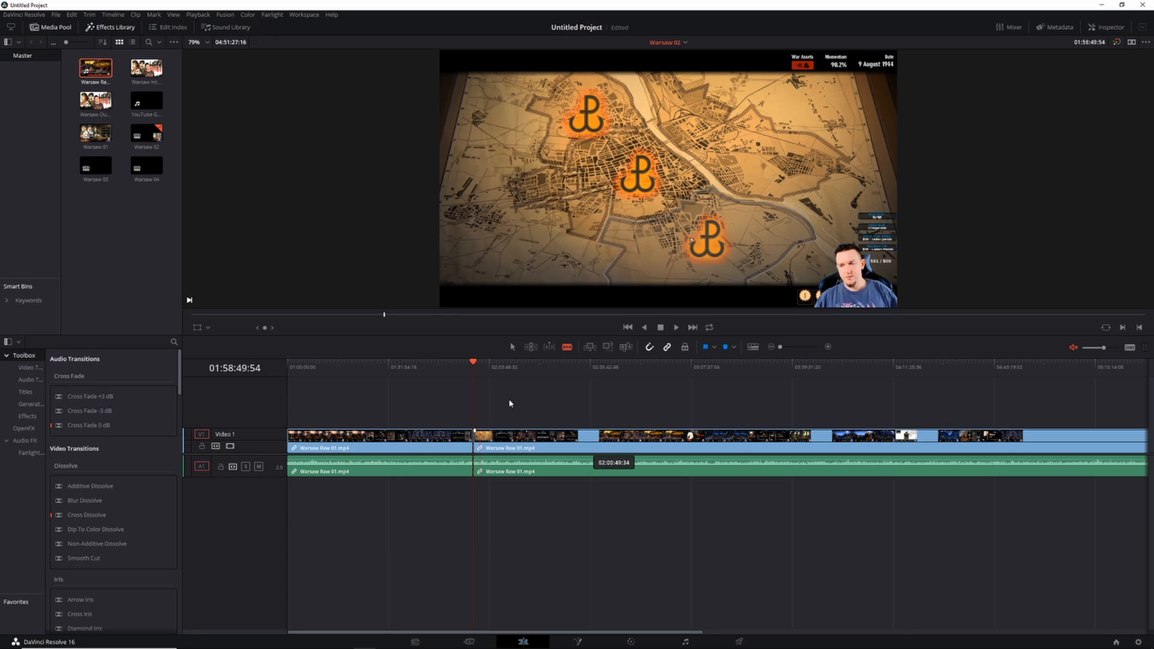
pyautogui.press('a')
# Cut the footage after the split out of Warsaw 02 and paste it at the start of the Warsaw 03 timeline
pyautogui.click(520, 442)
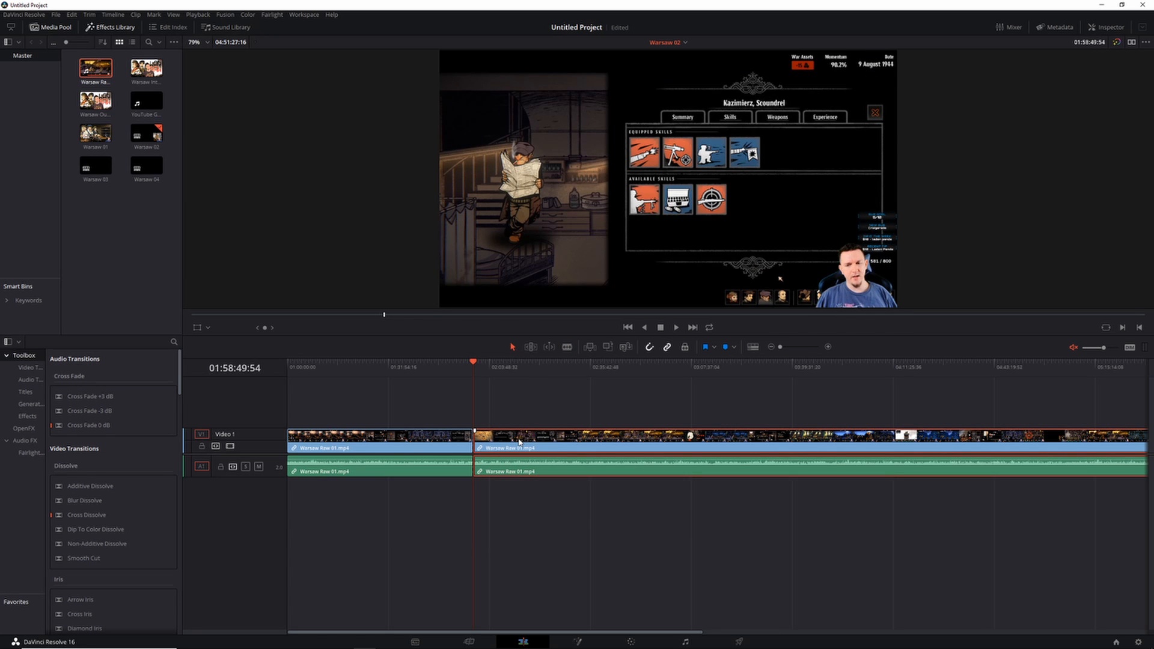
pyautogui.press('Delete')
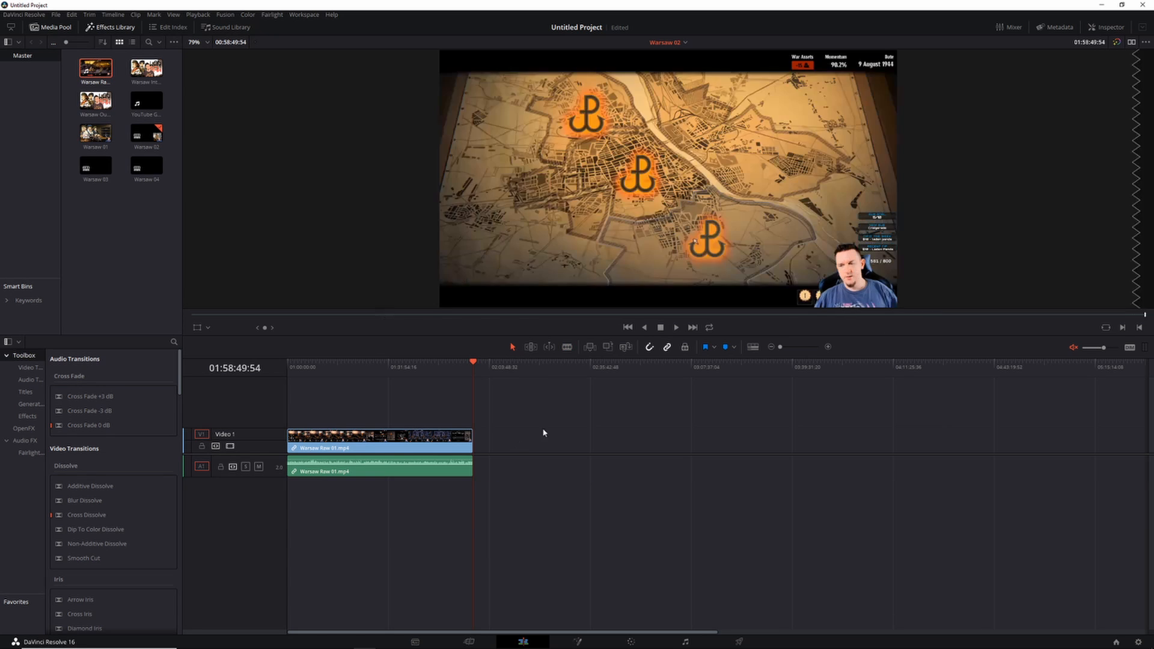
pyautogui.click(685, 42)
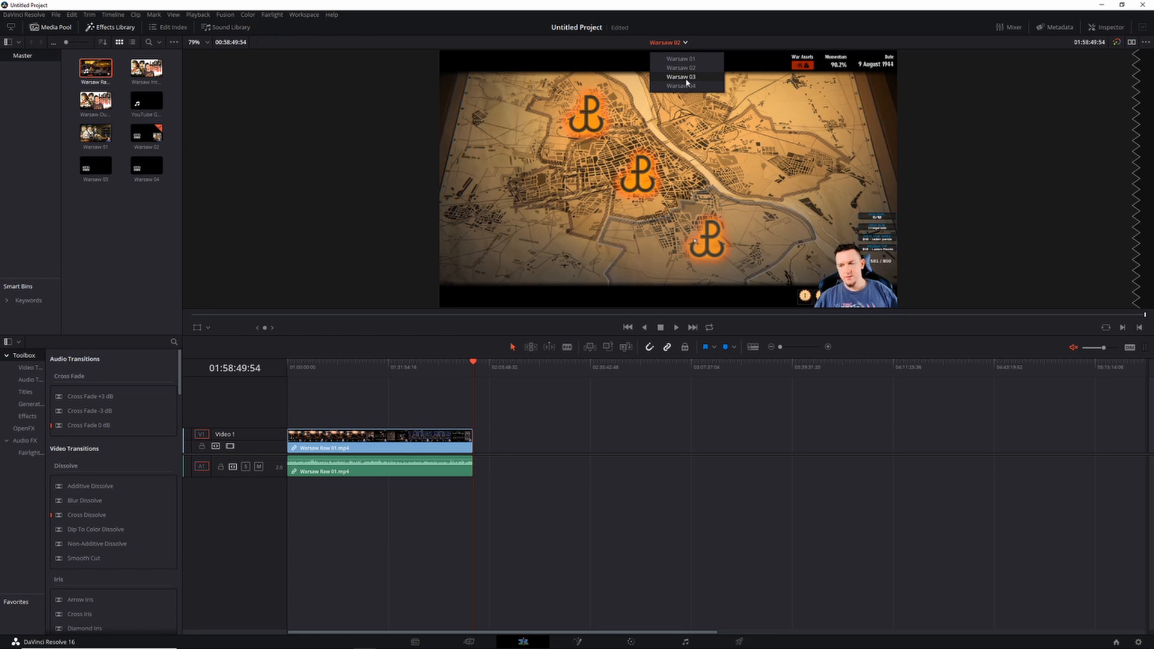
pyautogui.click(682, 77)
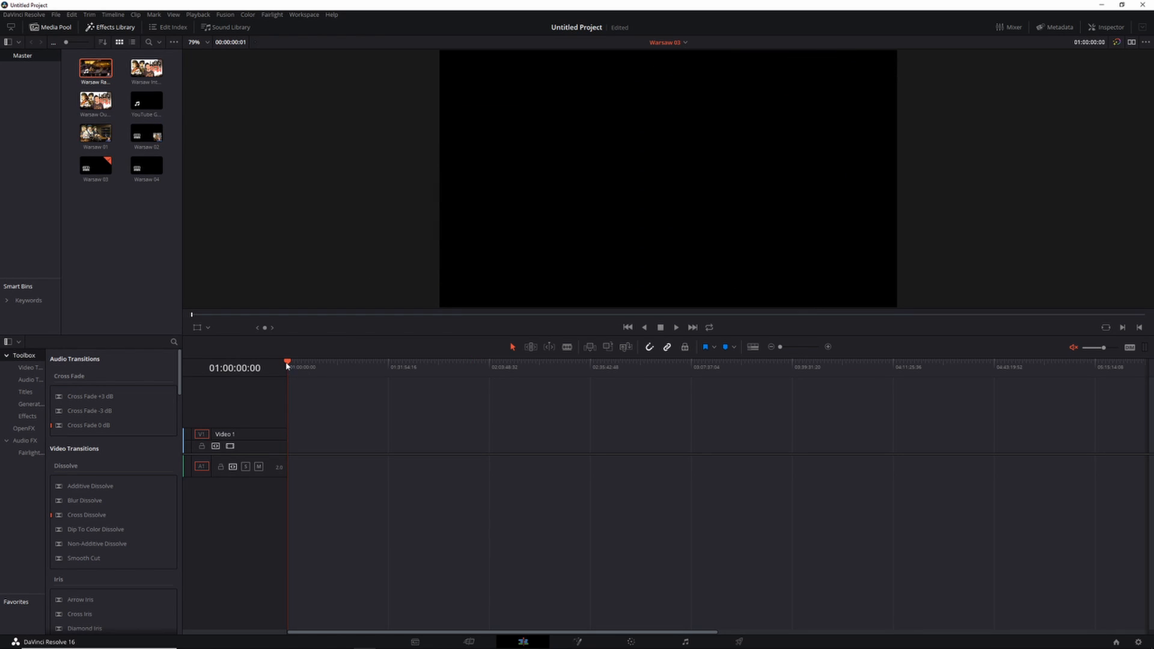
pyautogui.hotkey('ctrl', 'v')
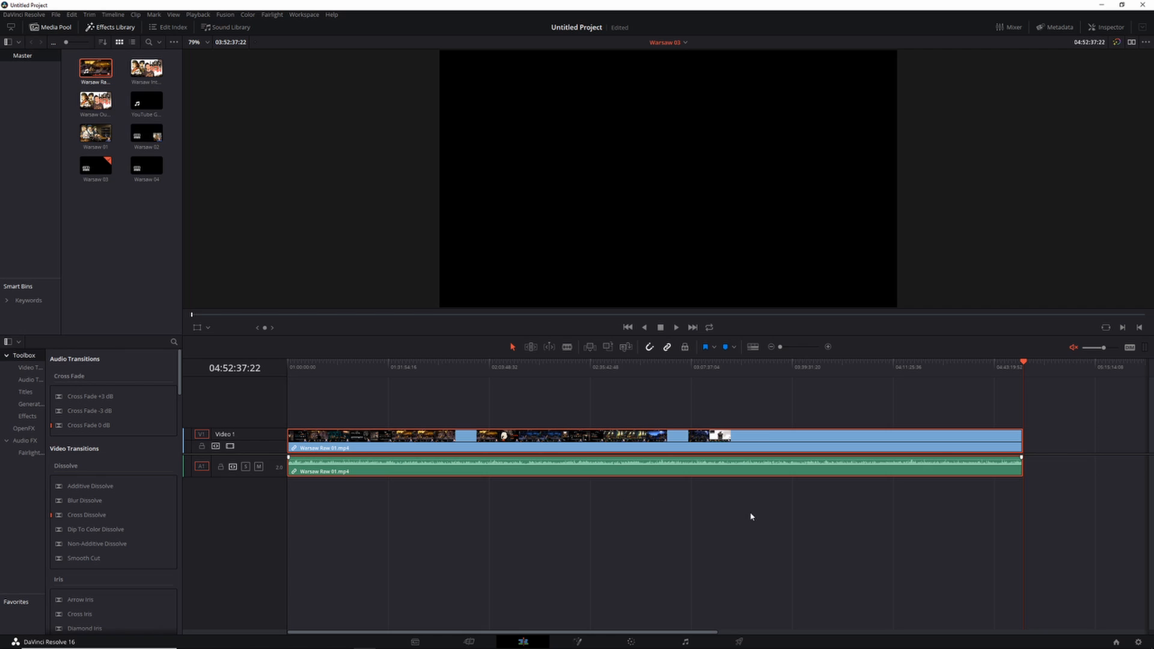
# Split the Warsaw 03 video and audio at 02:18:46:29 and return to the selection tool
pyautogui.moveTo(1020, 368); pyautogui.dragTo(538, 378)
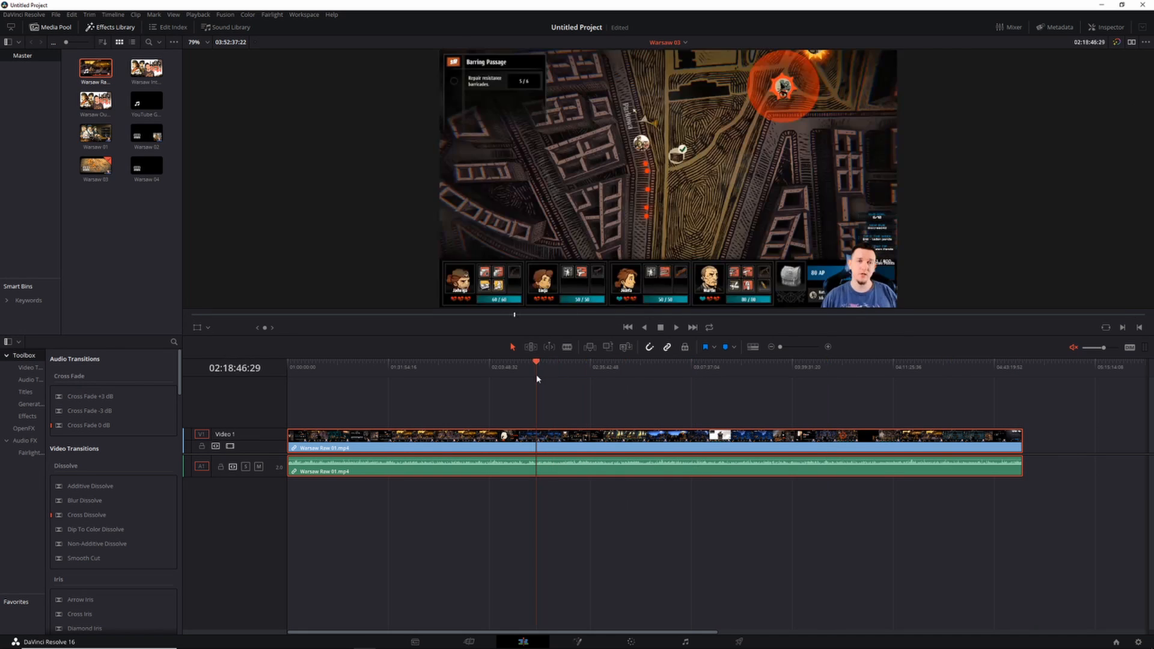
pyautogui.click(569, 348)
pyautogui.click(537, 431)
pyautogui.press('a')
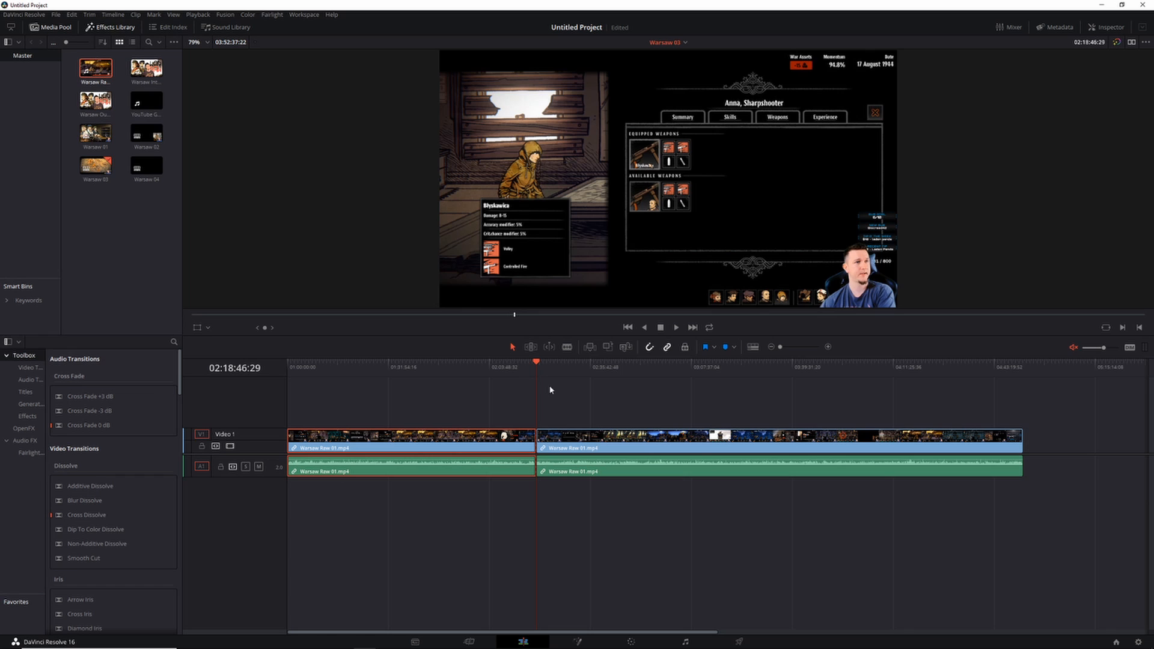
# Delete the footage after the 02:18:46:29 split from the Warsaw 03 timeline
pyautogui.click(589, 441)
pyautogui.press('Delete')
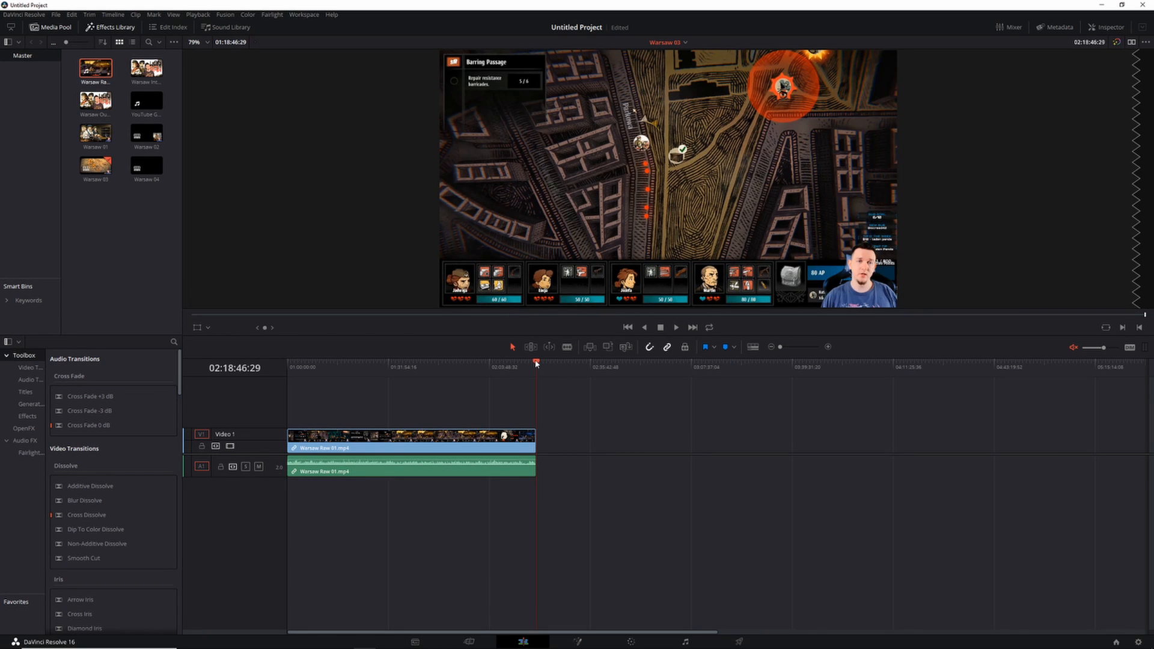
pyautogui.click(685, 43)
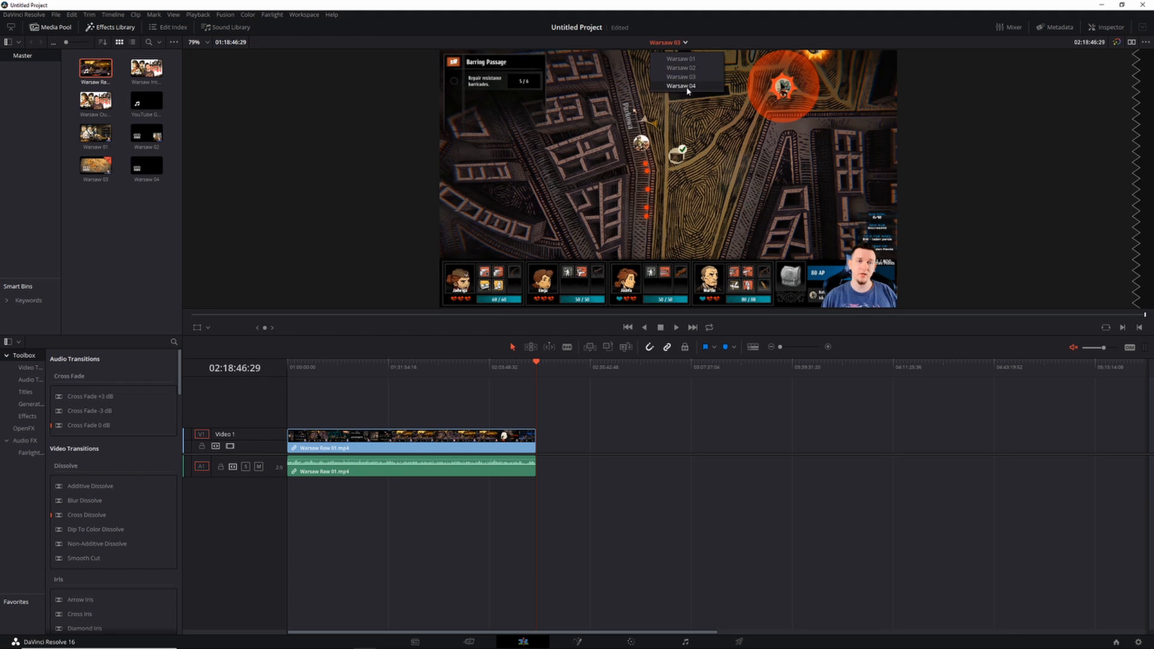
pyautogui.click(699, 45)
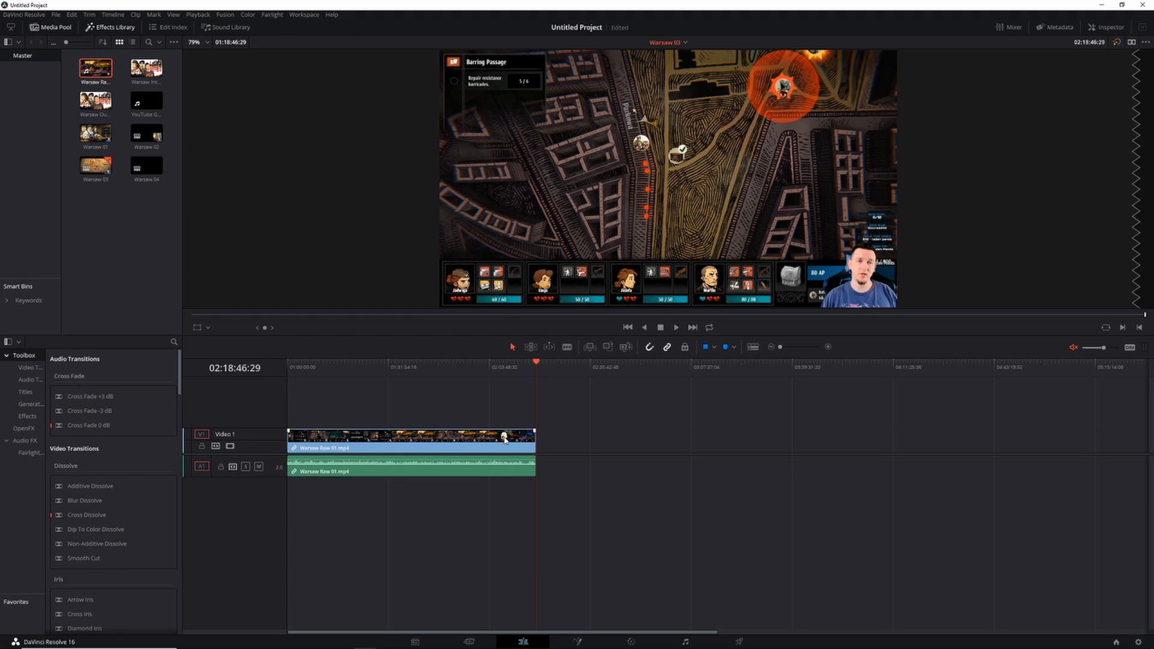
# Switch to the Warsaw 01 timeline and return the playhead to its start
pyautogui.click(686, 42)
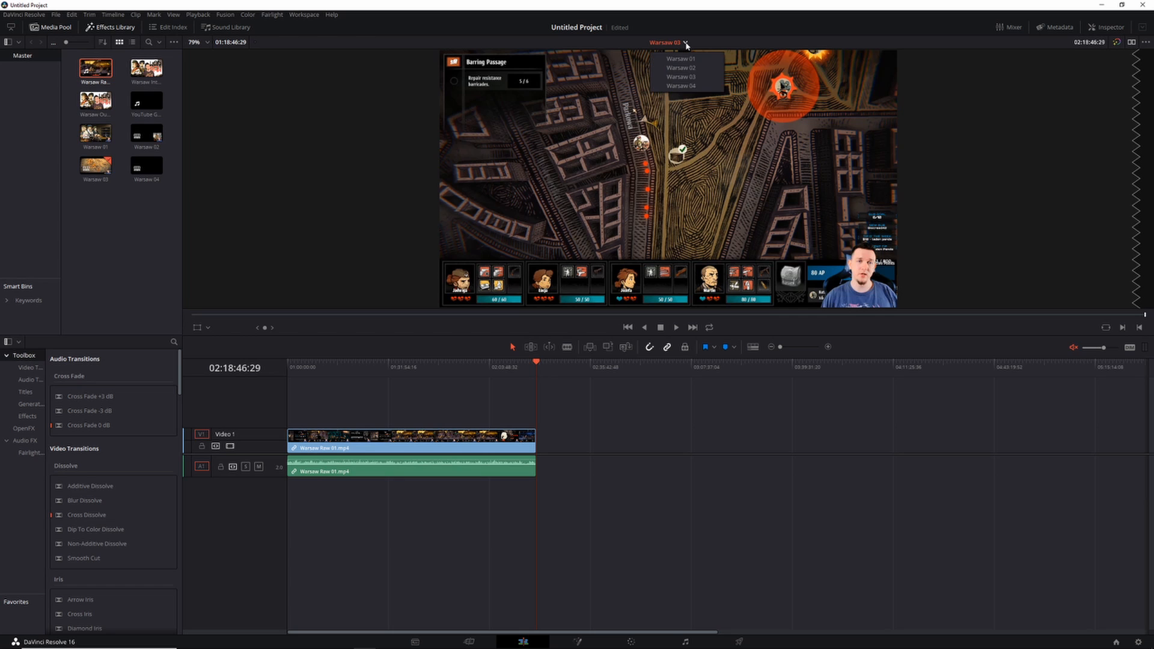
pyautogui.click(669, 57)
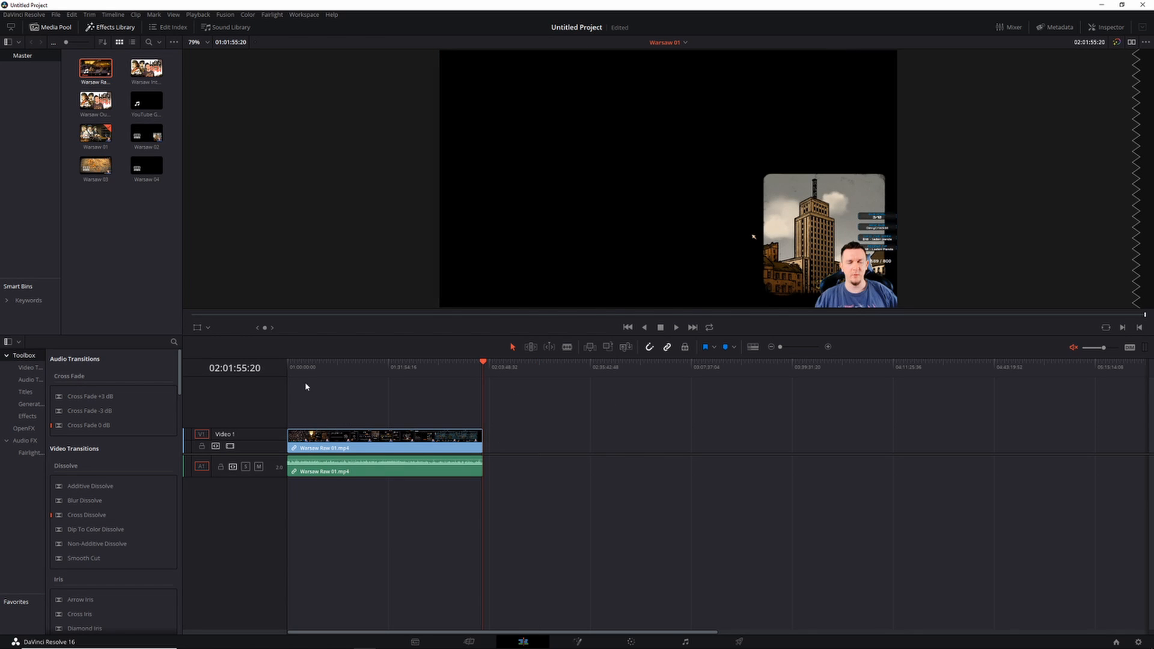
pyautogui.press('Home')
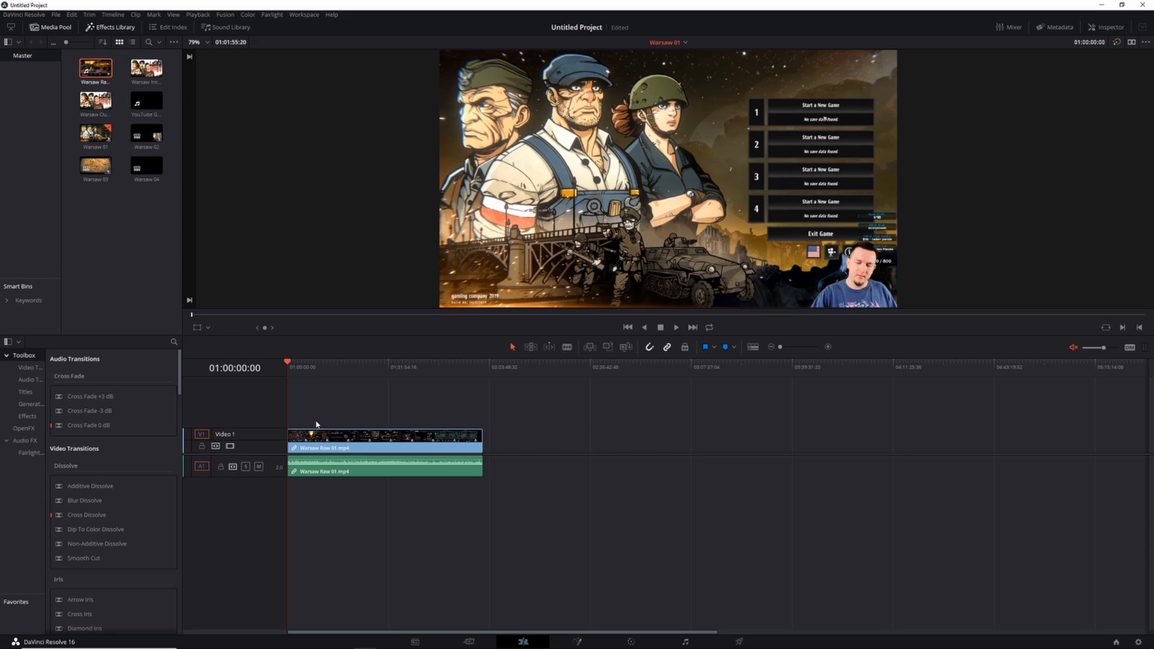
# Move the Warsaw Raw 01.mp4 clip about 30 seconds later to leave a gap at the start of Warsaw 01
pyautogui.scroll(8, 314, 439)
pyautogui.moveTo(308, 446)
pyautogui.mouseDown()
pyautogui.moveTo(384, 443)
pyautogui.moveTo(304, 445)
pyautogui.mouseUp()
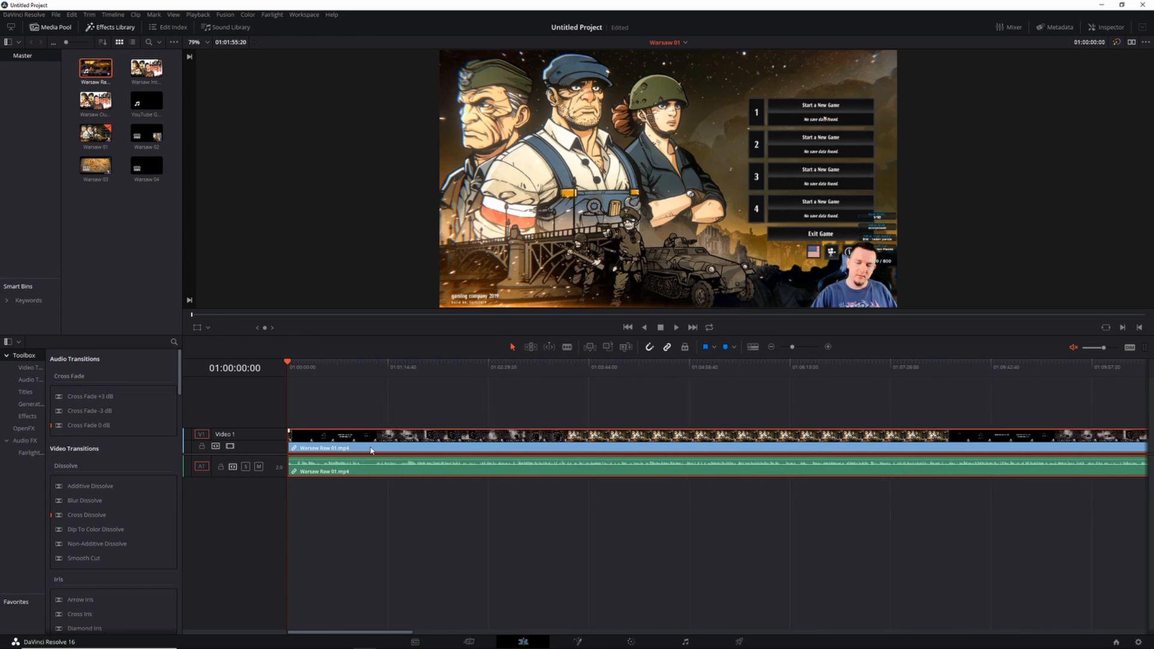
pyautogui.scroll(-5, 373, 449)
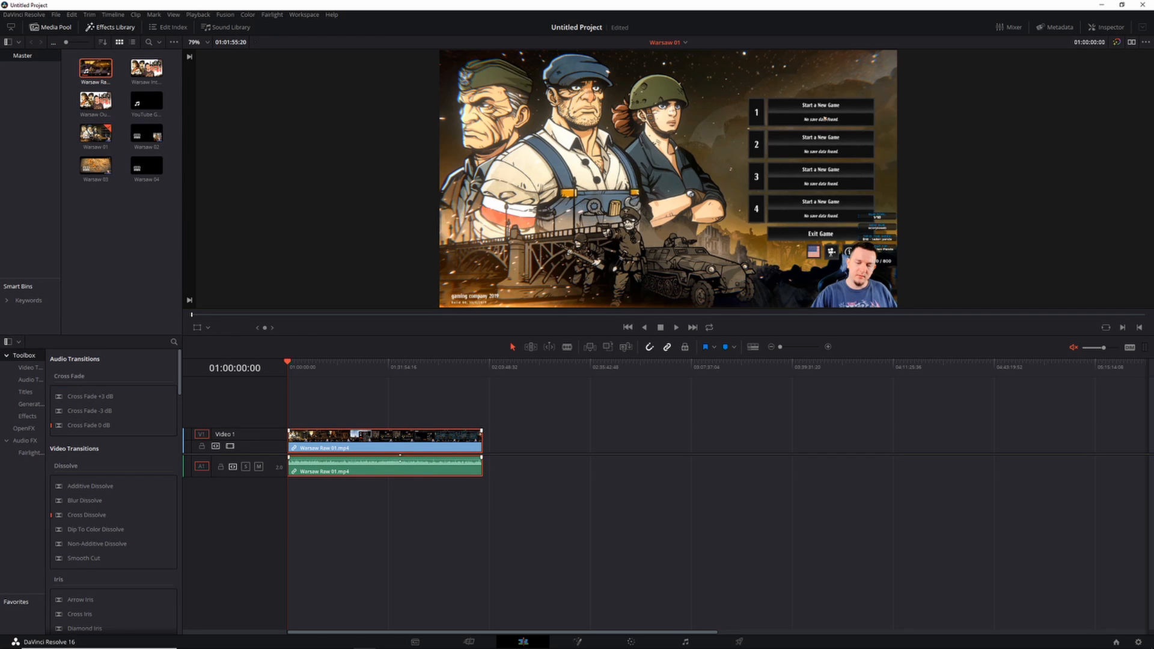
pyautogui.moveTo(322, 445)
pyautogui.mouseDown()
pyautogui.moveTo(336, 445)
pyautogui.moveTo(326, 443)
pyautogui.mouseUp()
pyautogui.click(322, 401)
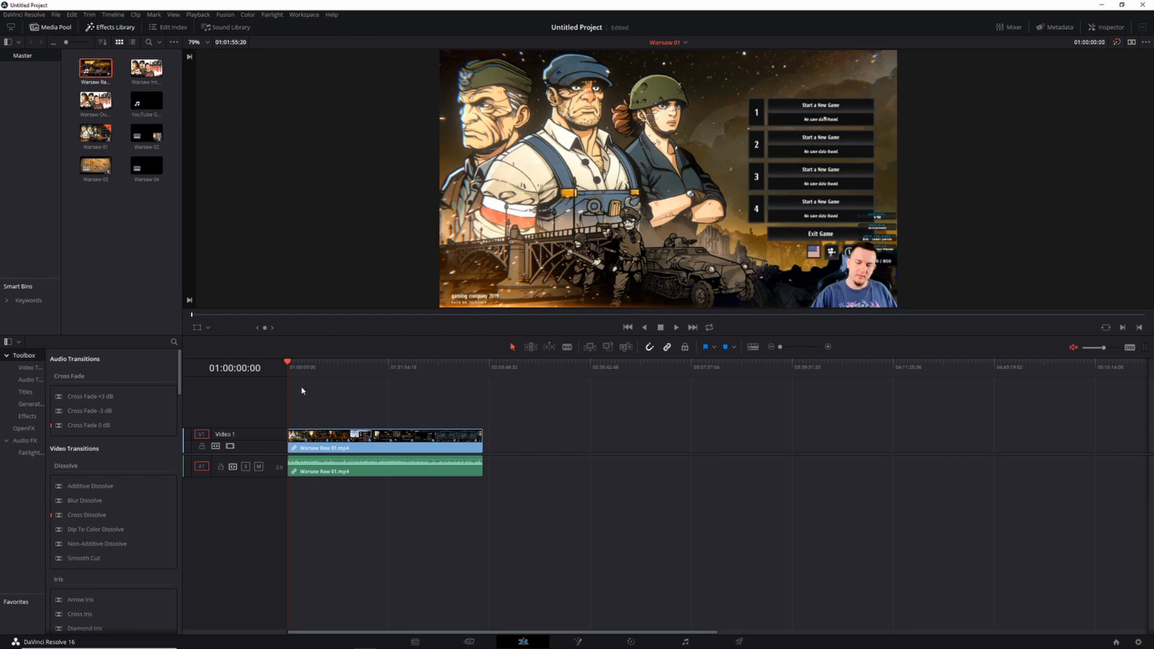
pyautogui.click(300, 436)
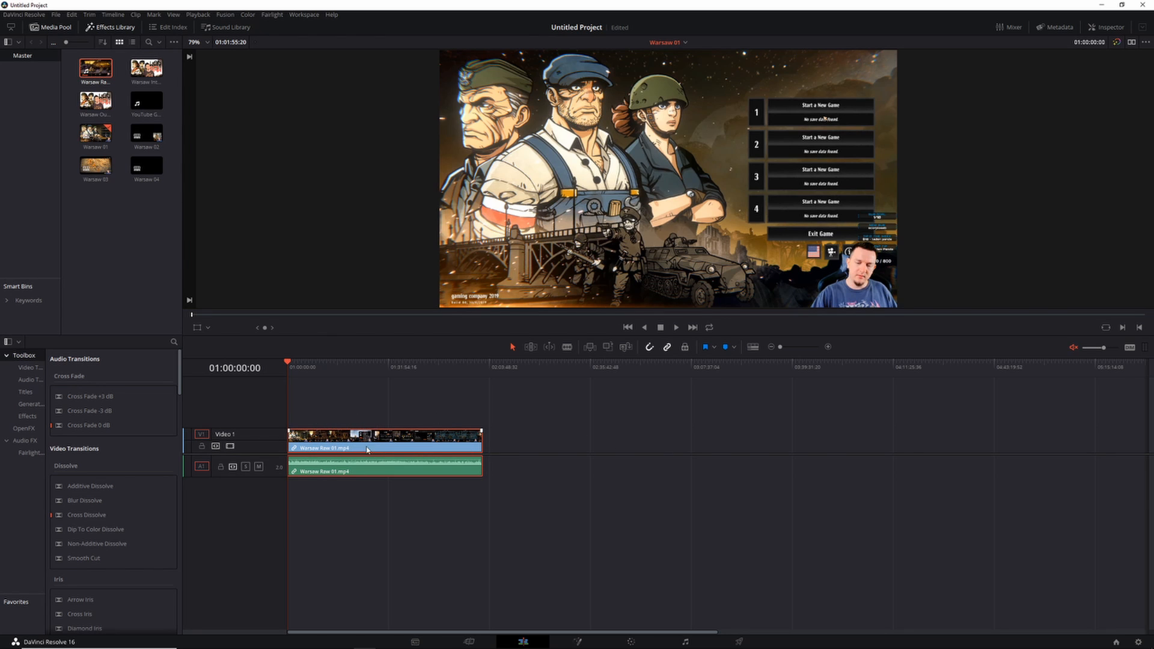
pyautogui.moveTo(314, 448)
pyautogui.mouseDown()
pyautogui.moveTo(338, 446)
pyautogui.moveTo(322, 446)
pyautogui.mouseUp()
pyautogui.scroll(10, 312, 419)
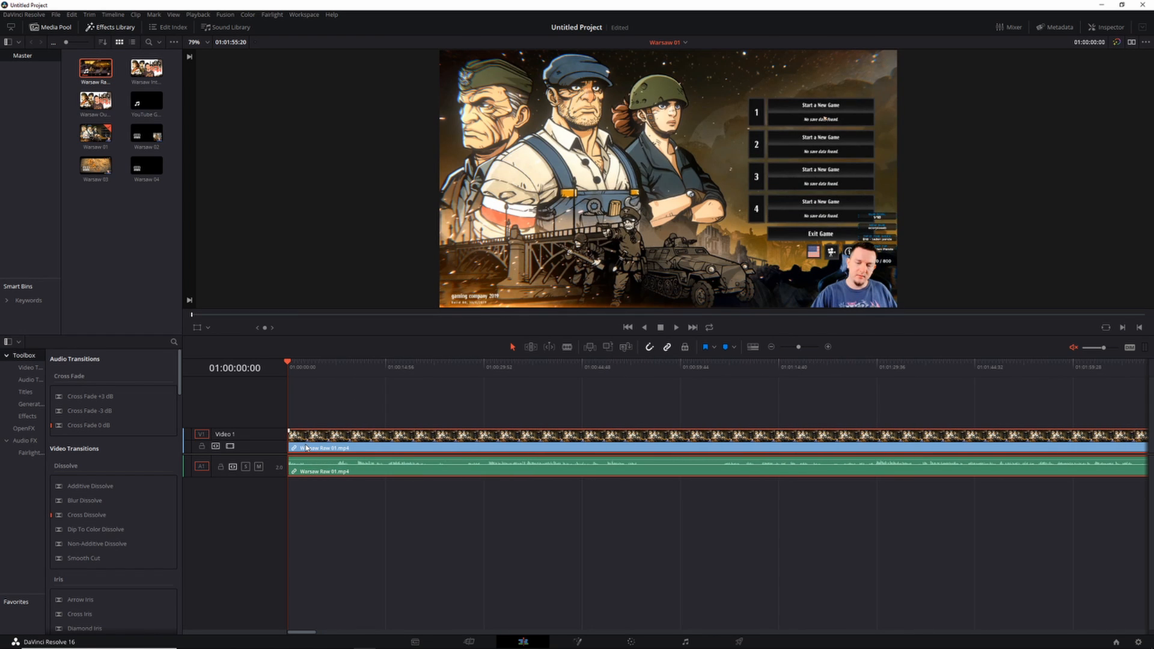
pyautogui.moveTo(321, 444); pyautogui.dragTo(517, 444)
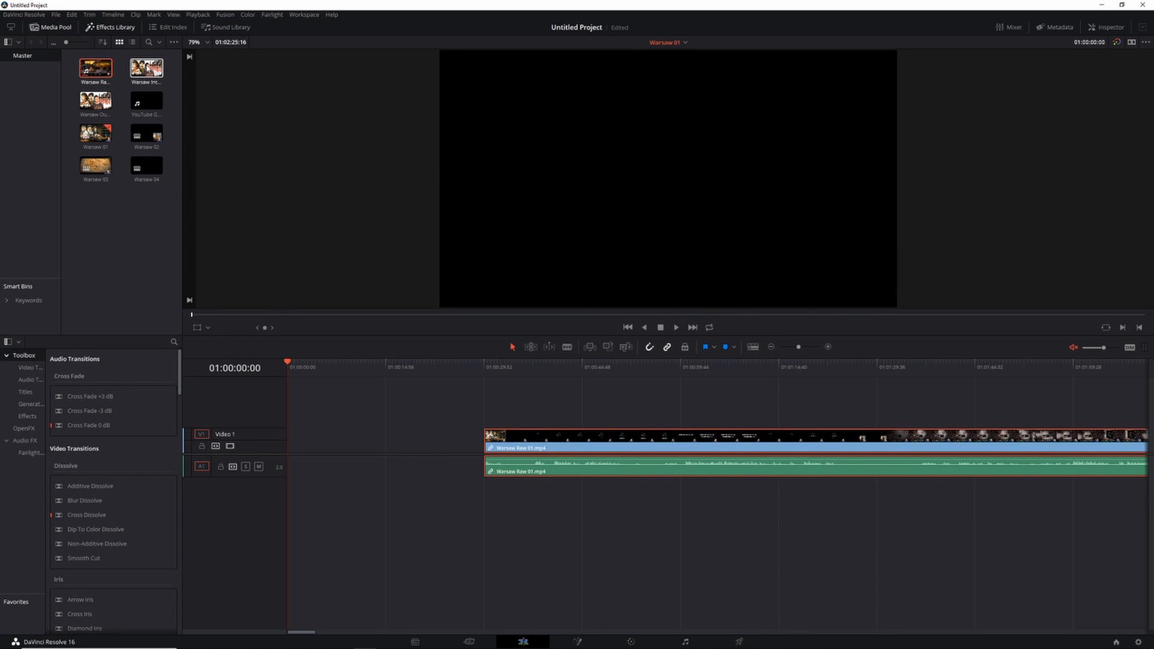
# Place Warsaw Intro.mov and YouTube Glitch Intro.mov back to back at the start of Warsaw 01 and close the gap to the raw clip
pyautogui.moveTo(146, 67); pyautogui.dragTo(285, 440)
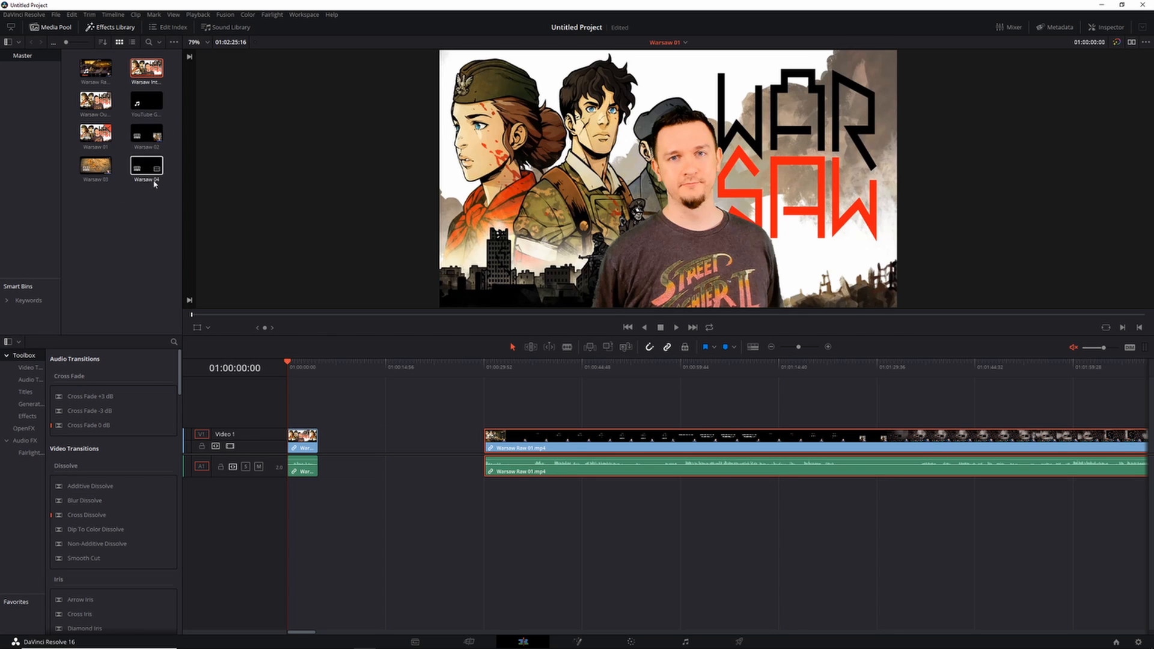
pyautogui.moveTo(147, 102); pyautogui.dragTo(333, 448)
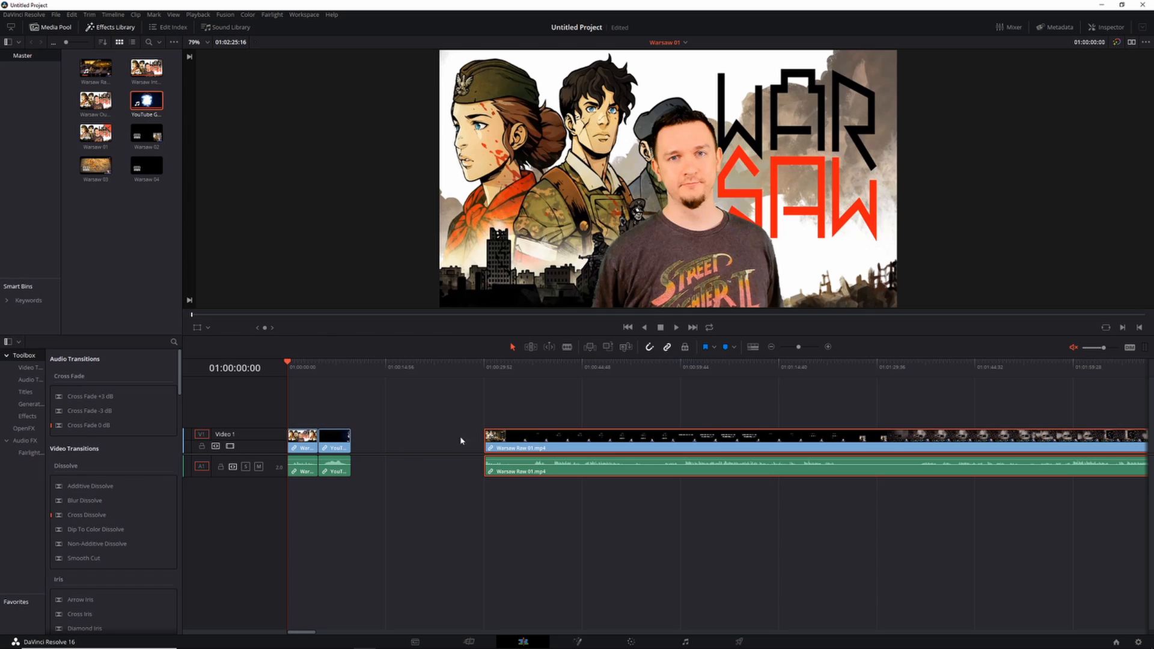
pyautogui.moveTo(528, 441); pyautogui.dragTo(434, 445)
pyautogui.click(303, 445)
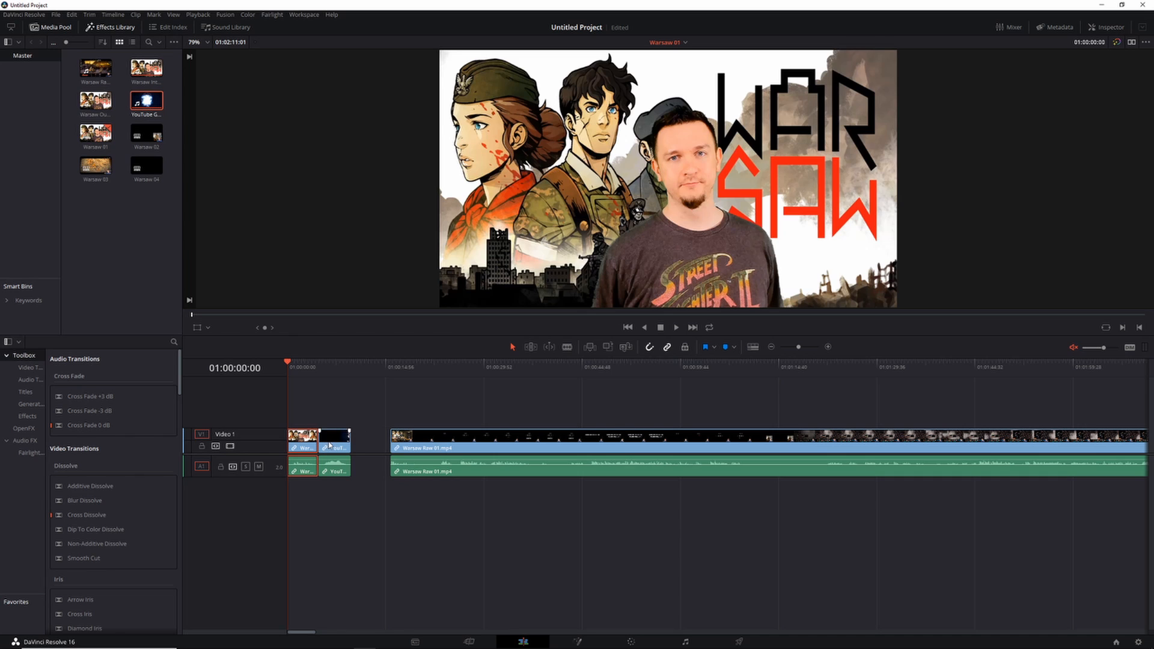
pyautogui.click(330, 446)
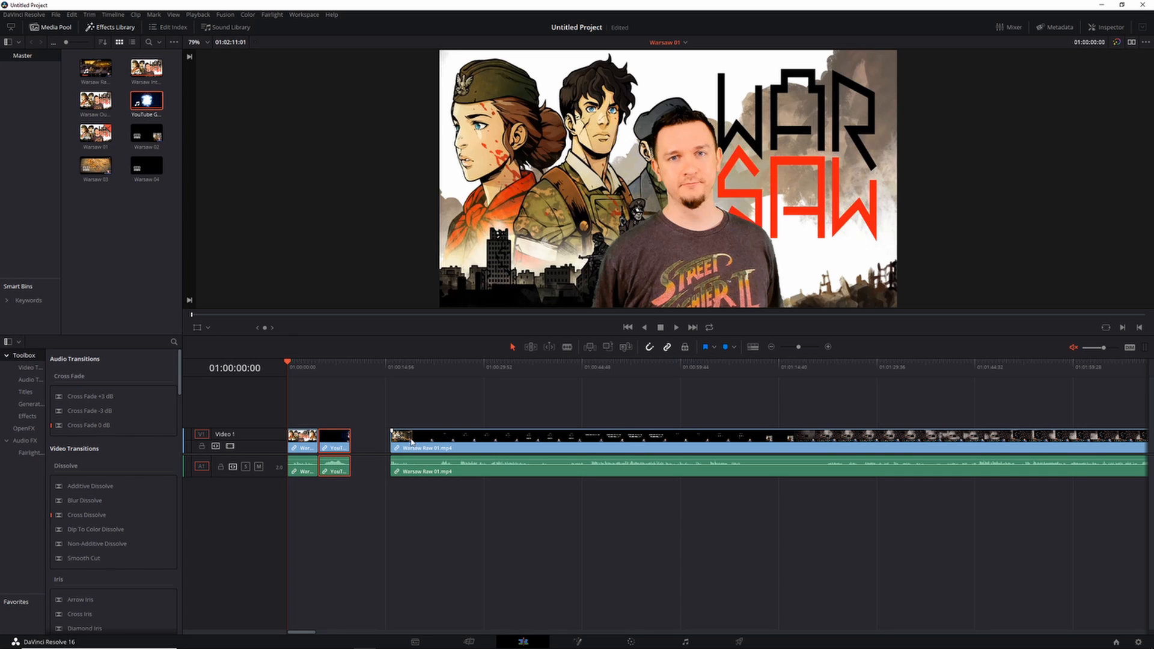
pyautogui.moveTo(443, 443); pyautogui.dragTo(407, 441)
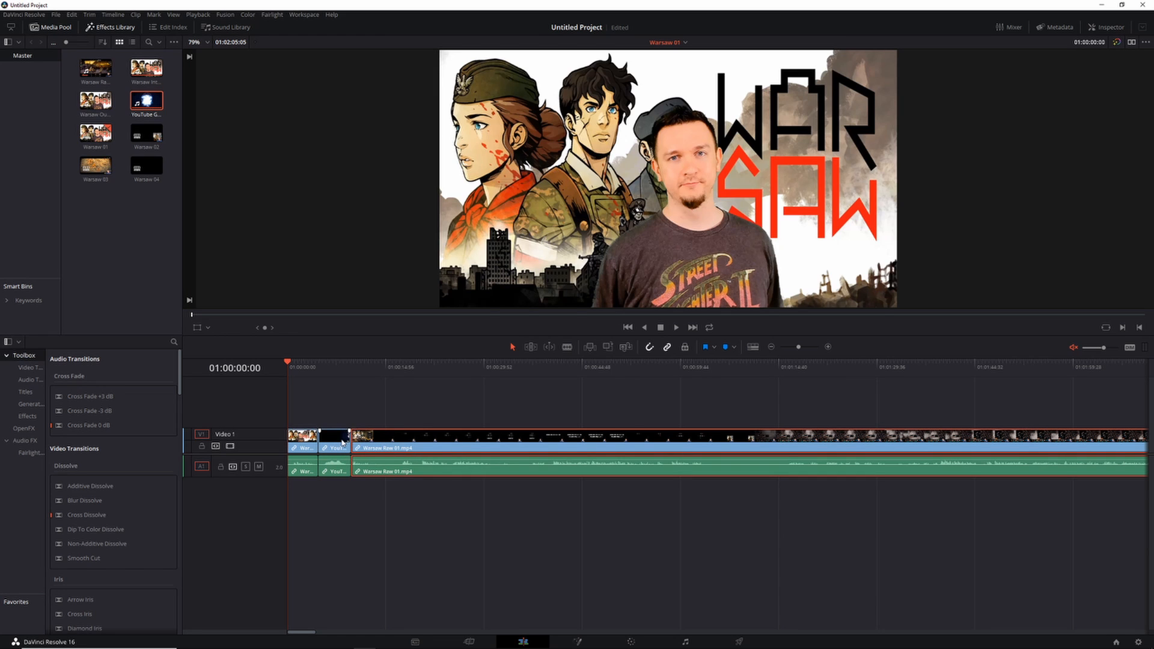
# Play the join between YouTube Glitch Intro.mov and the raw footage twice to check the transition
pyautogui.scroll(3, 342, 441)
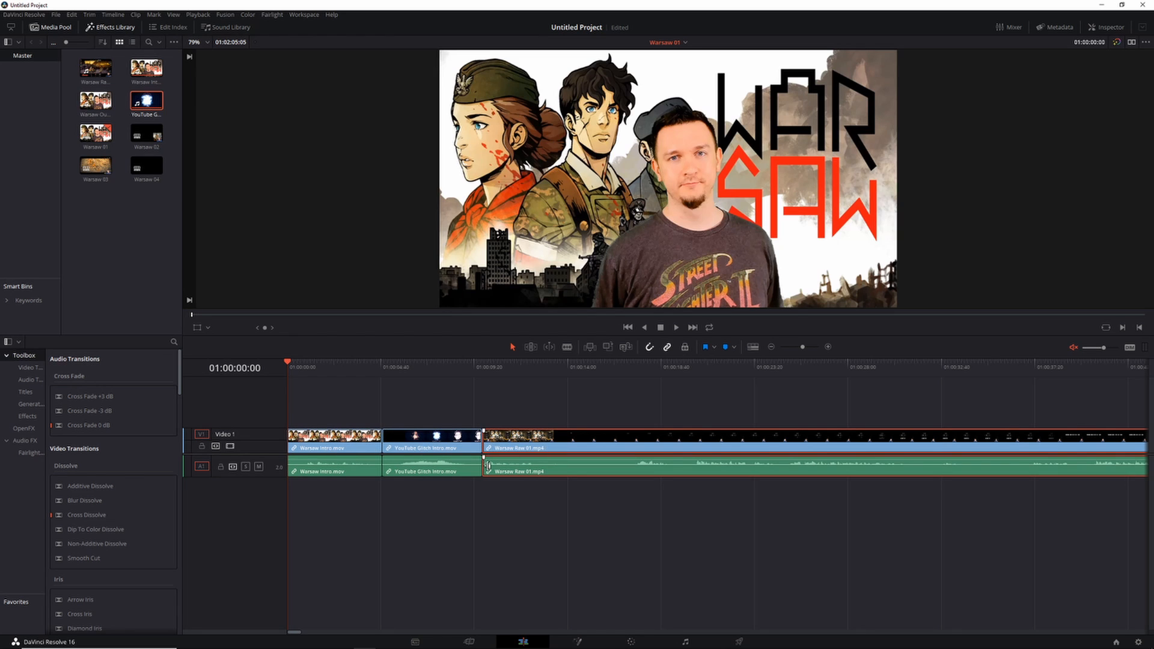
pyautogui.moveTo(381, 436); pyautogui.dragTo(374, 432)
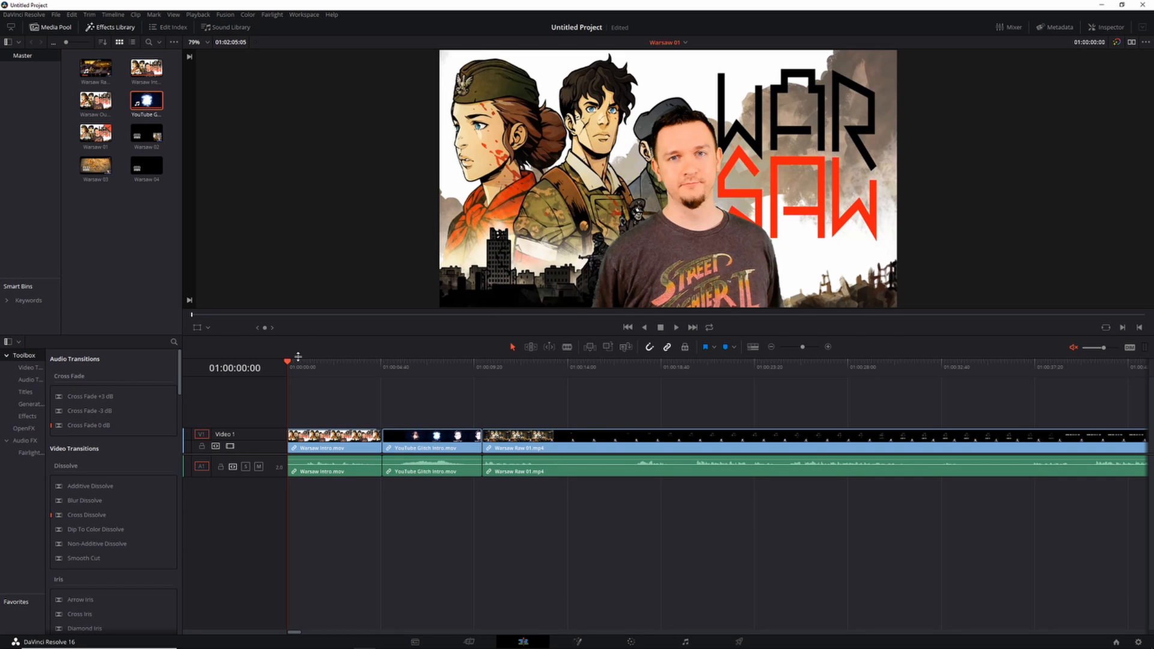
pyautogui.moveTo(291, 365); pyautogui.dragTo(465, 385)
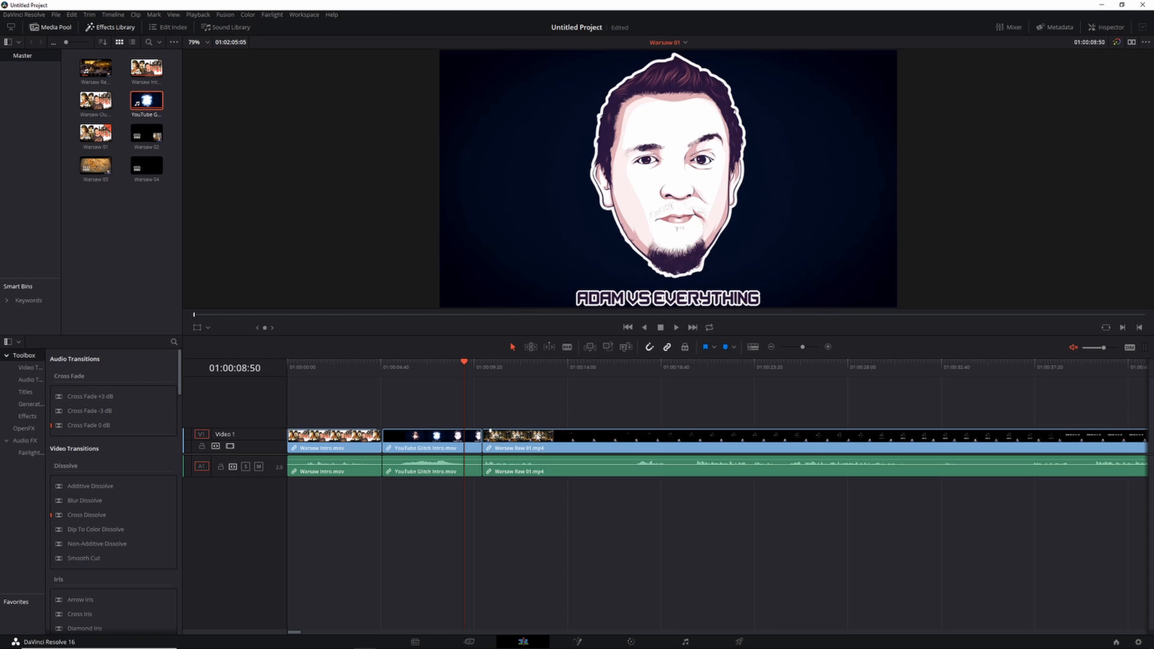
pyautogui.press('space')
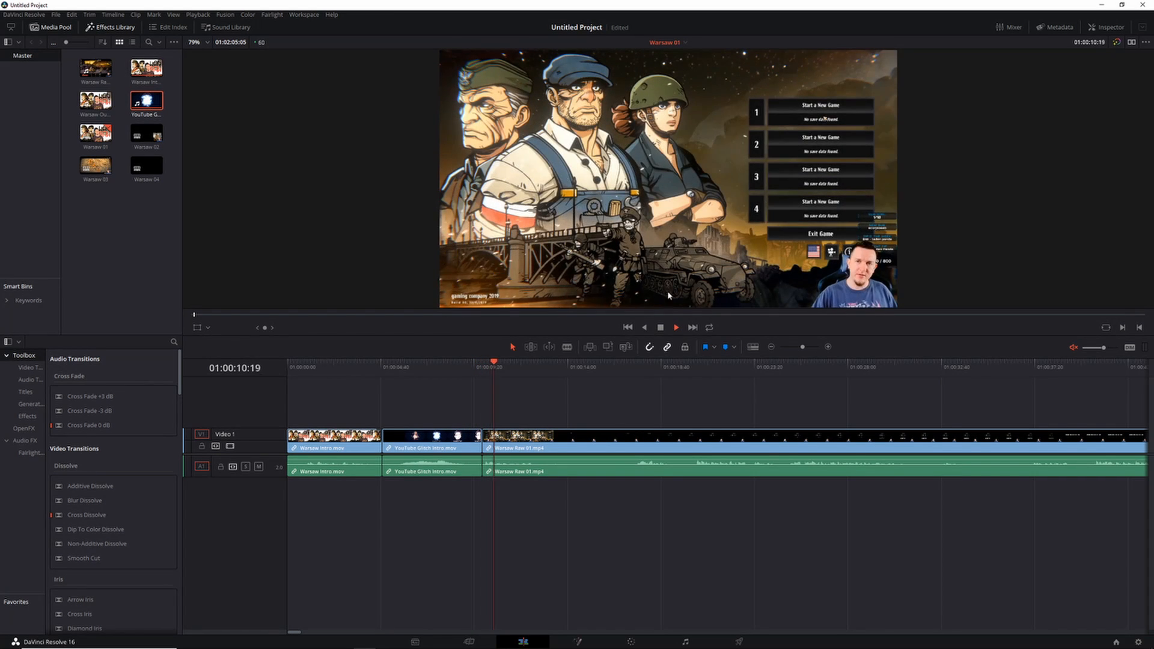
pyautogui.press('space')
pyautogui.moveTo(499, 368); pyautogui.dragTo(457, 370)
pyautogui.press('space')
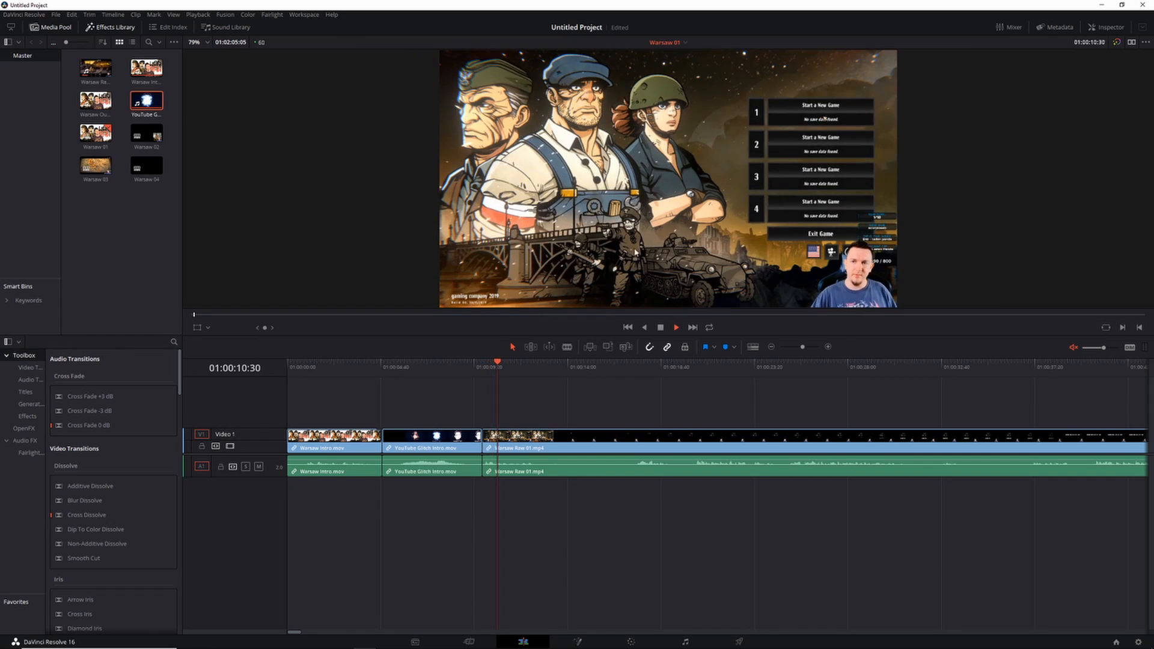
pyautogui.press('space')
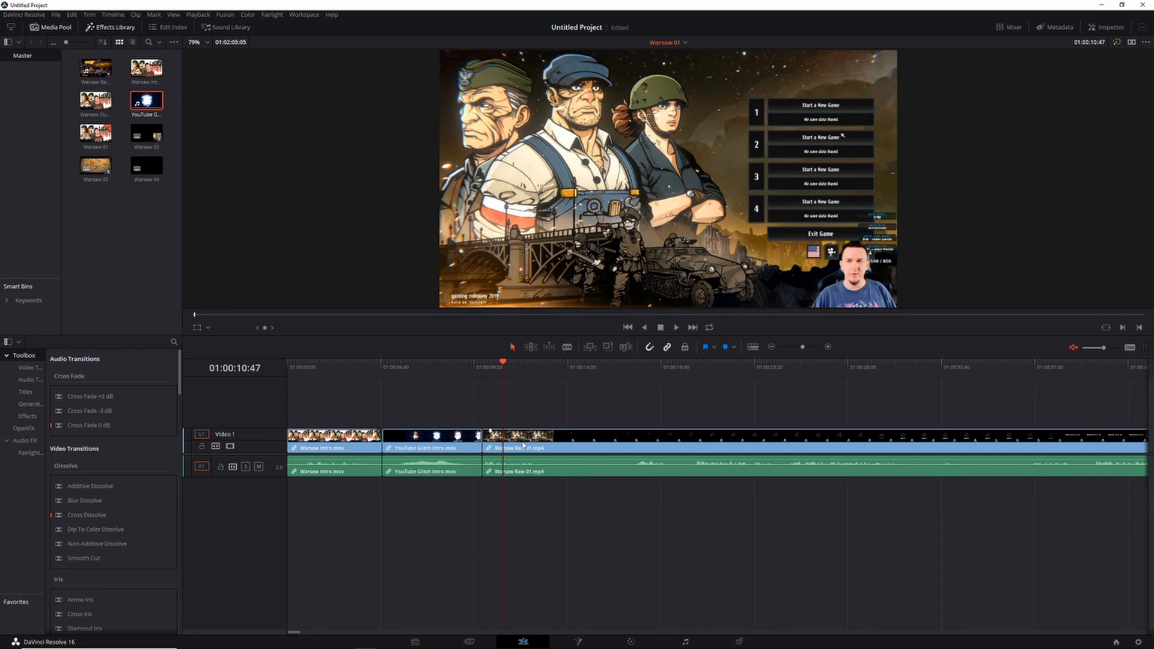
# Append YouTube Glitch Intro.mov and Warsaw Outro.mov after the raw footage at the end of Warsaw 01
pyautogui.press('End')
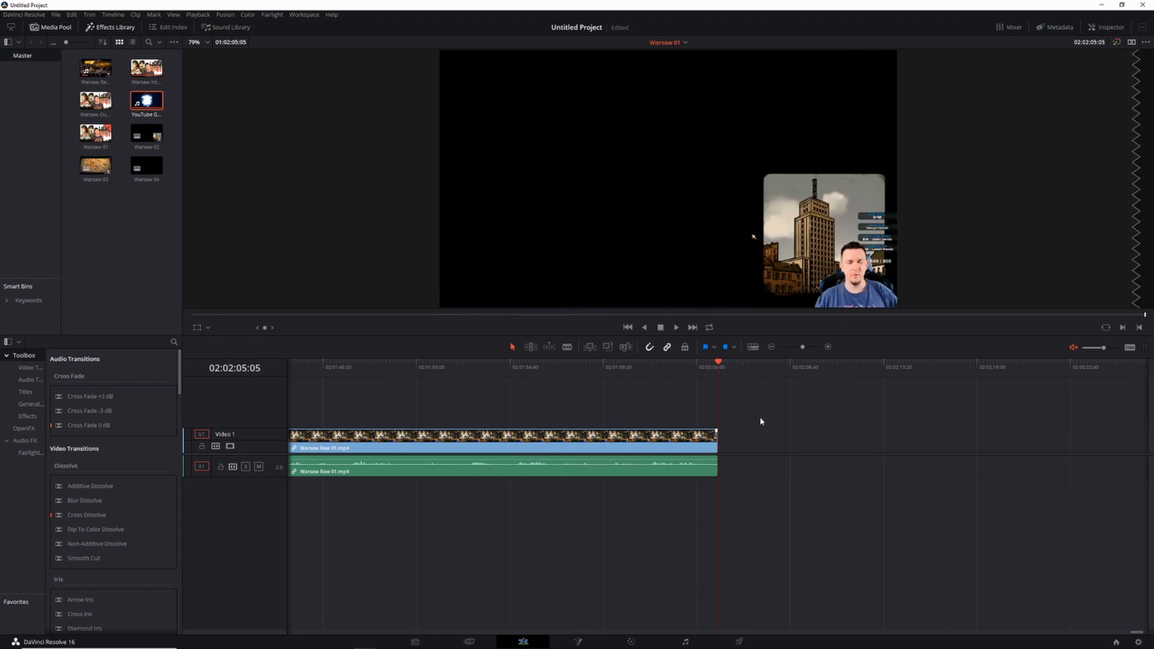
pyautogui.moveTo(146, 100); pyautogui.dragTo(719, 456)
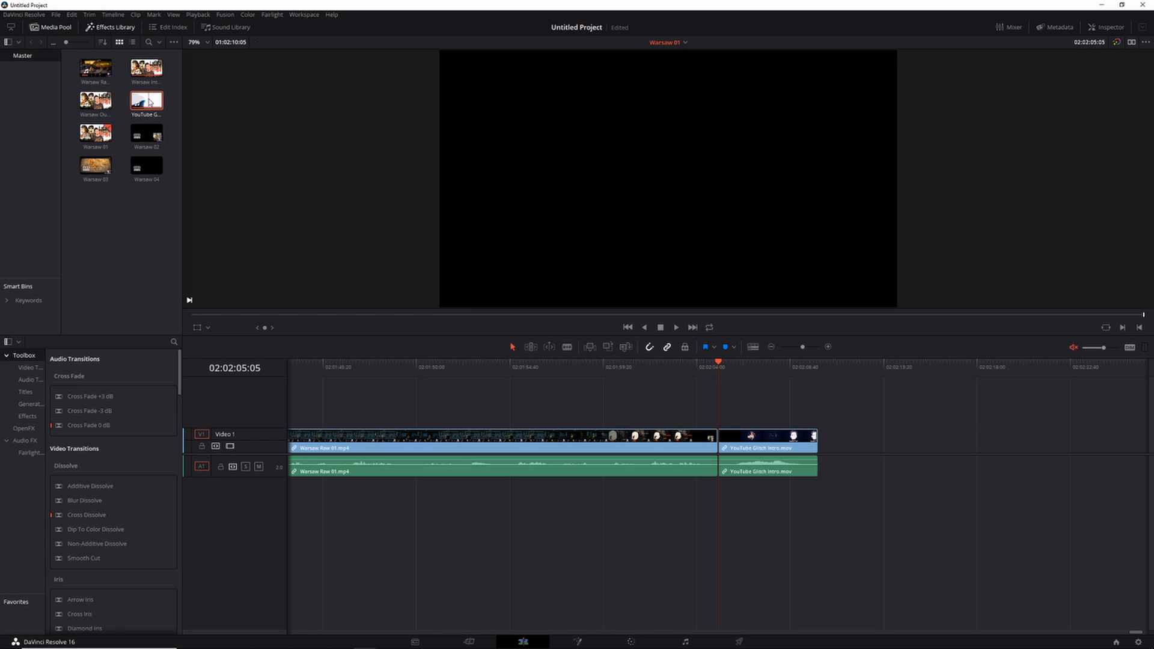
pyautogui.moveTo(96, 101); pyautogui.dragTo(827, 464)
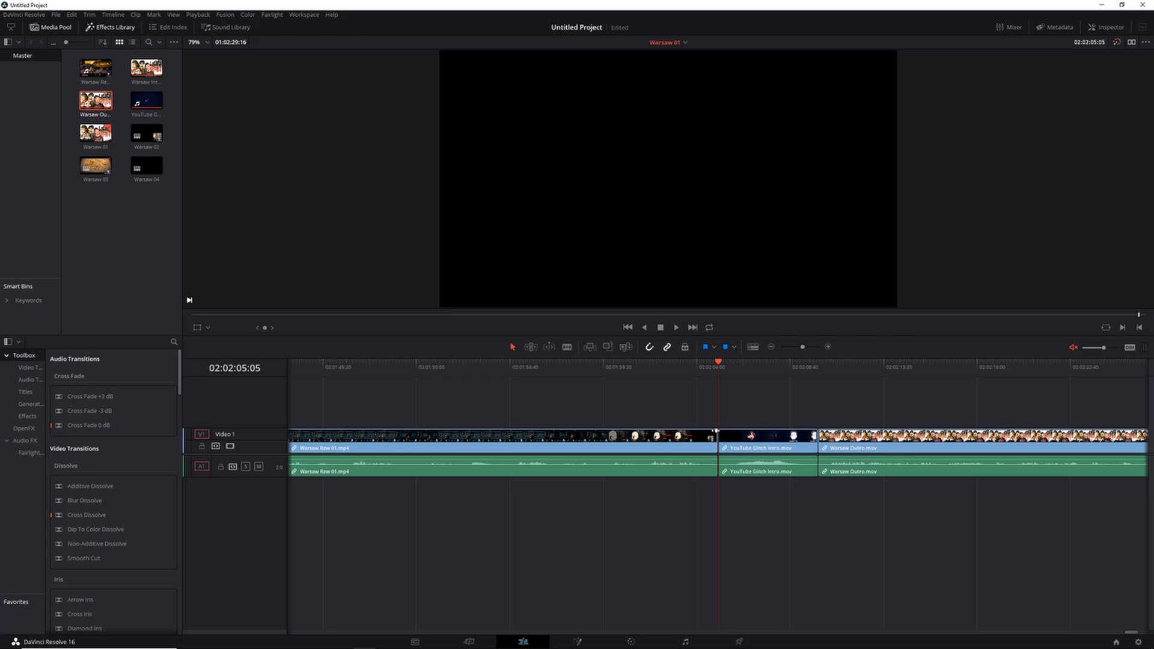
pyautogui.moveTo(716, 432); pyautogui.dragTo(710, 431)
pyautogui.moveTo(819, 434); pyautogui.dragTo(820, 435)
# Review the clip order at the end of Warsaw 01, then scrub through its opening clips up to 01:00:20:12
pyautogui.scroll(-6, 564, 382)
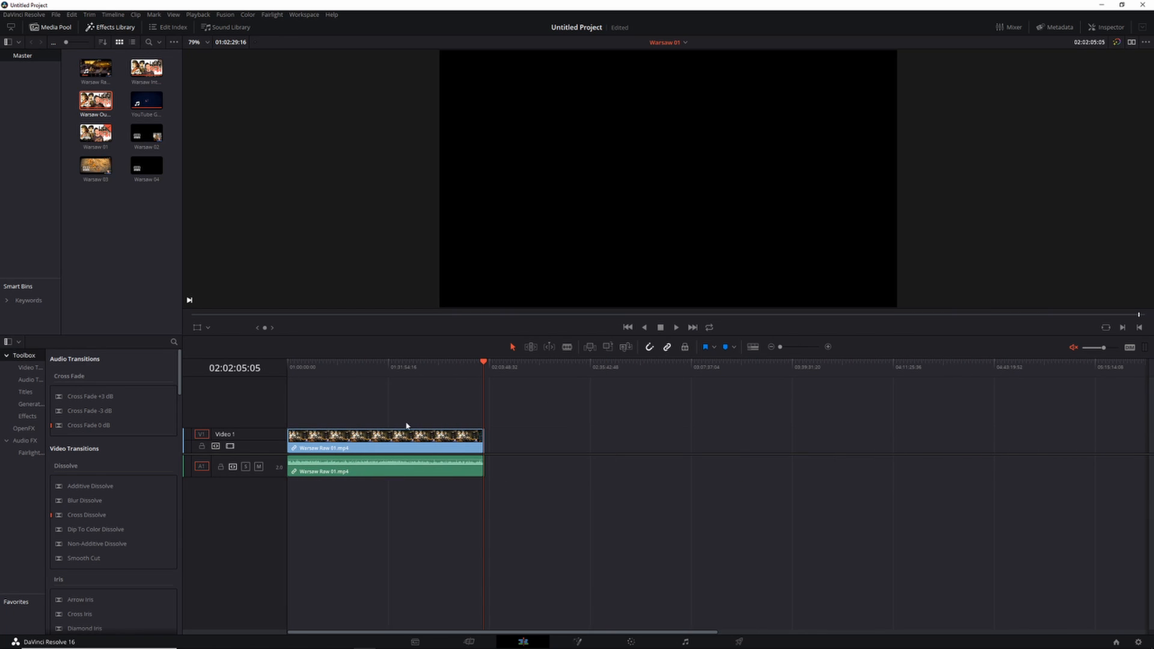
pyautogui.scroll(3, 298, 428)
pyautogui.scroll(2, 722, 421)
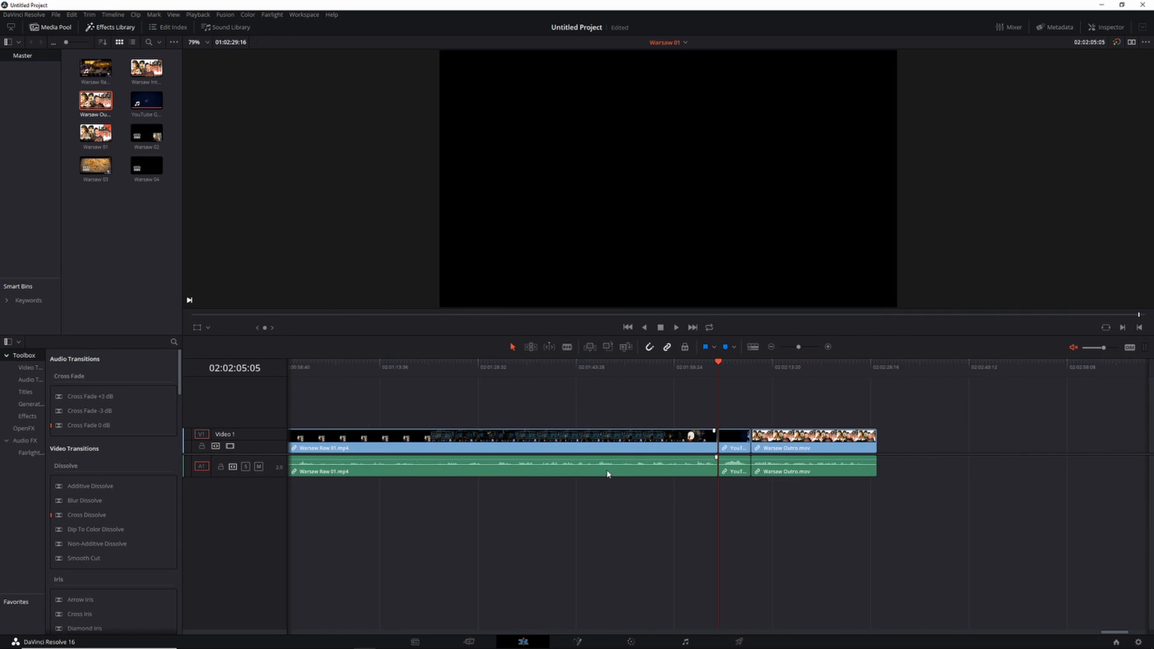
pyautogui.click(577, 449)
pyautogui.click(743, 449)
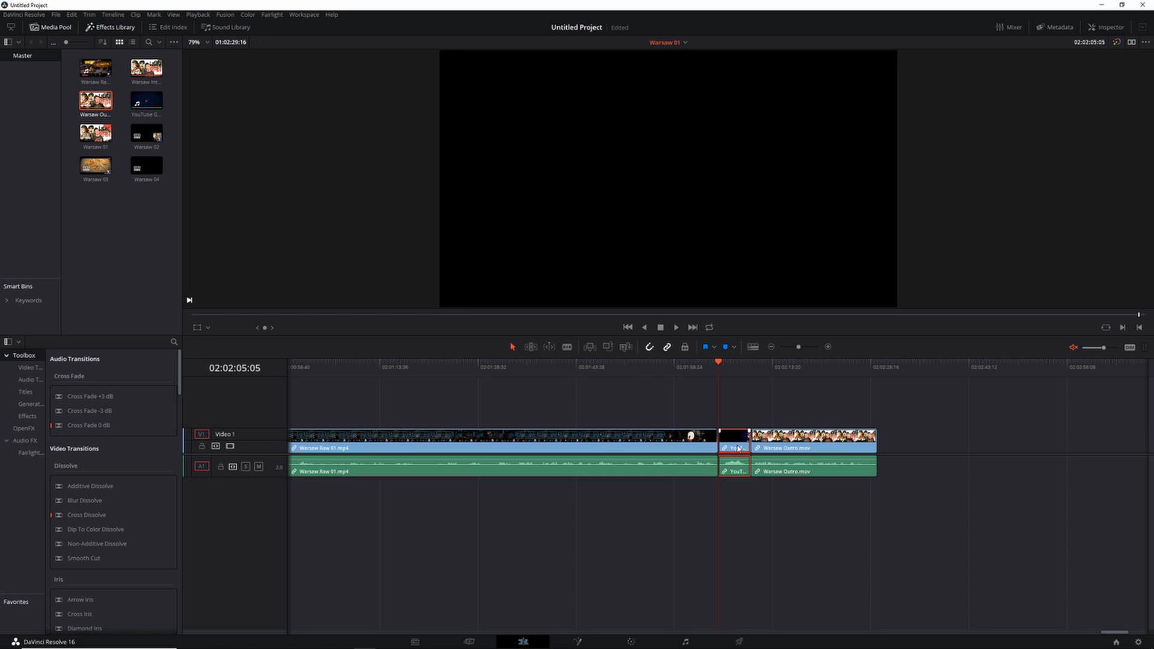
pyautogui.click(814, 451)
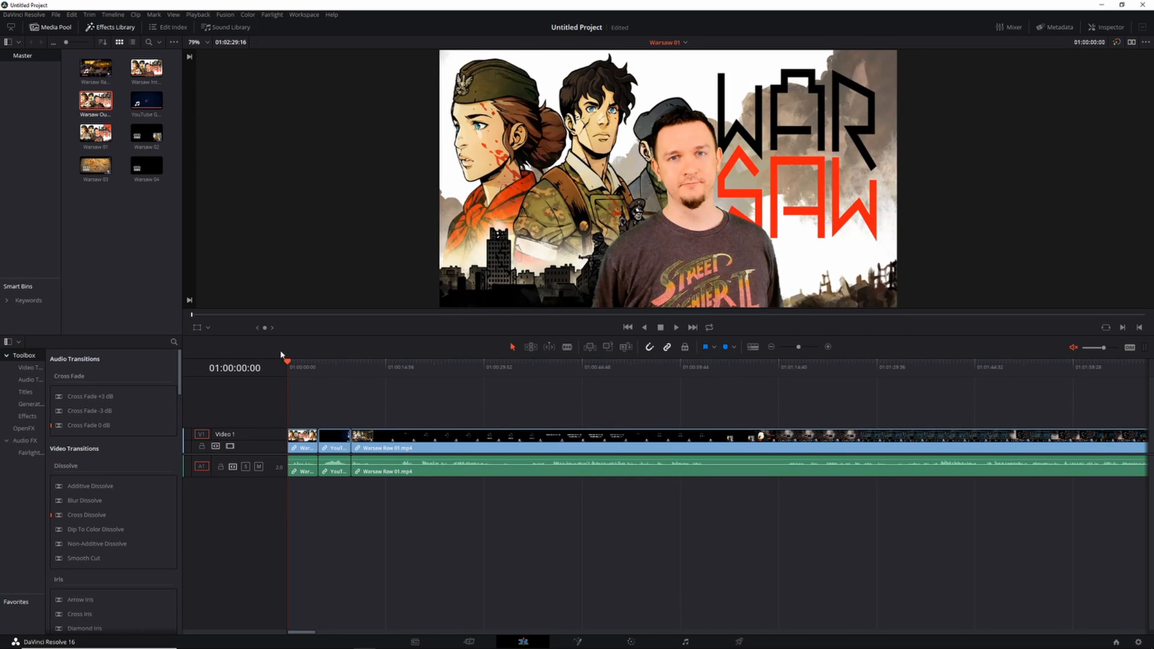
pyautogui.moveTo(291, 364); pyautogui.dragTo(420, 386)
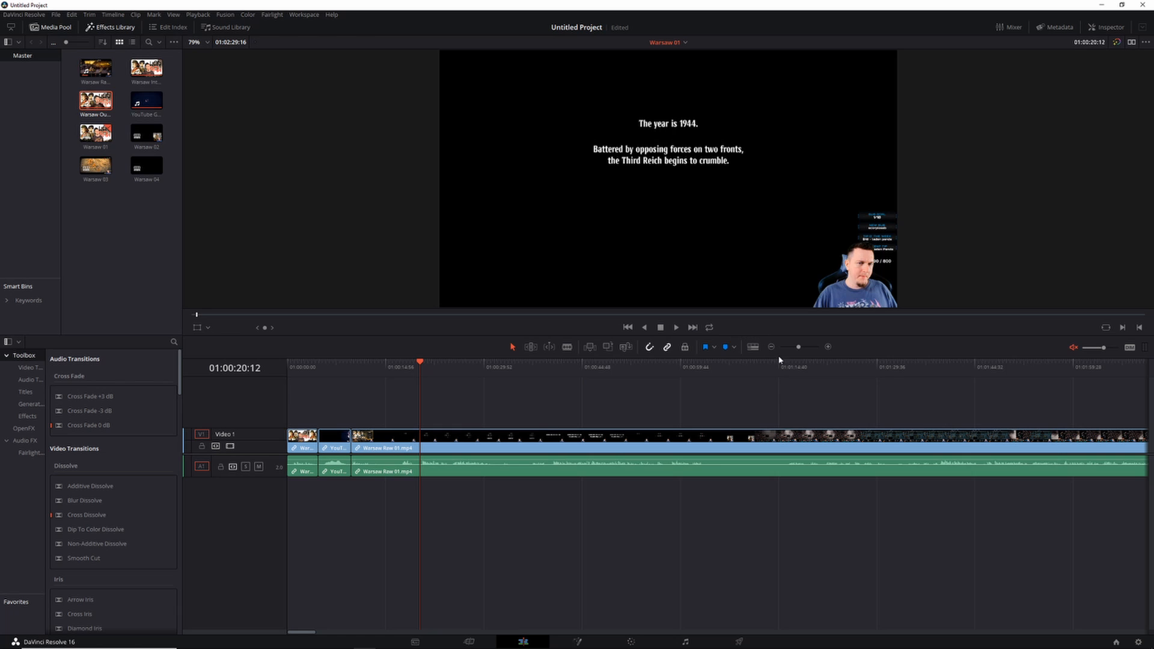
# Switch to the Warsaw 02 timeline and split its video and audio at 01:36:10:56
pyautogui.click(686, 43)
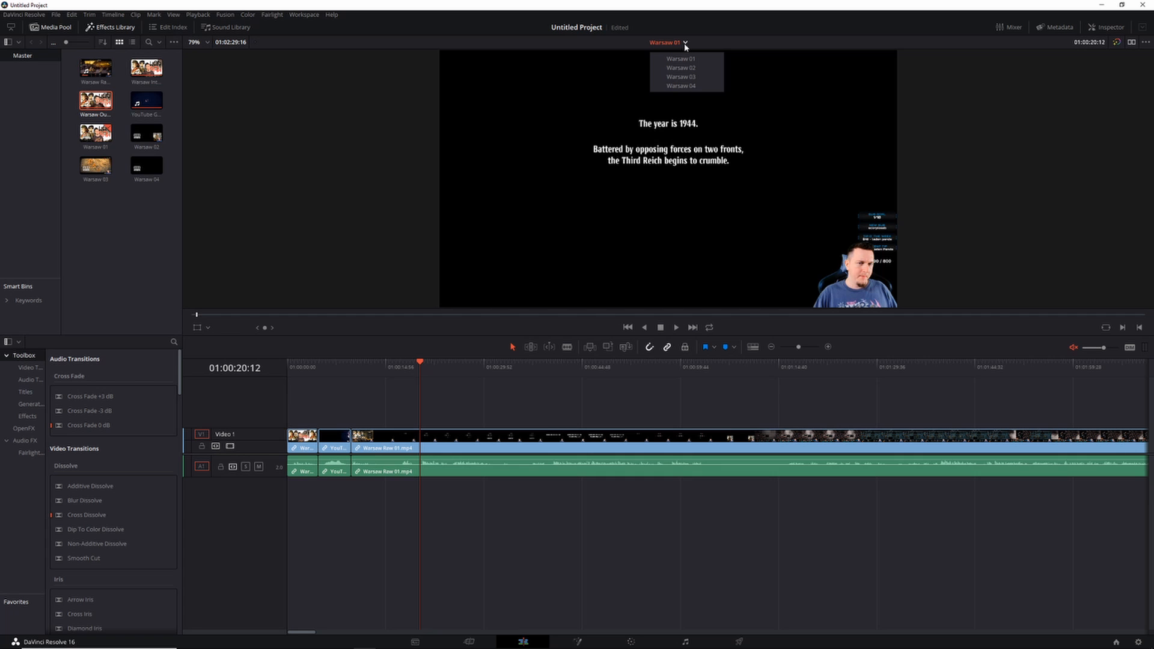
pyautogui.click(687, 68)
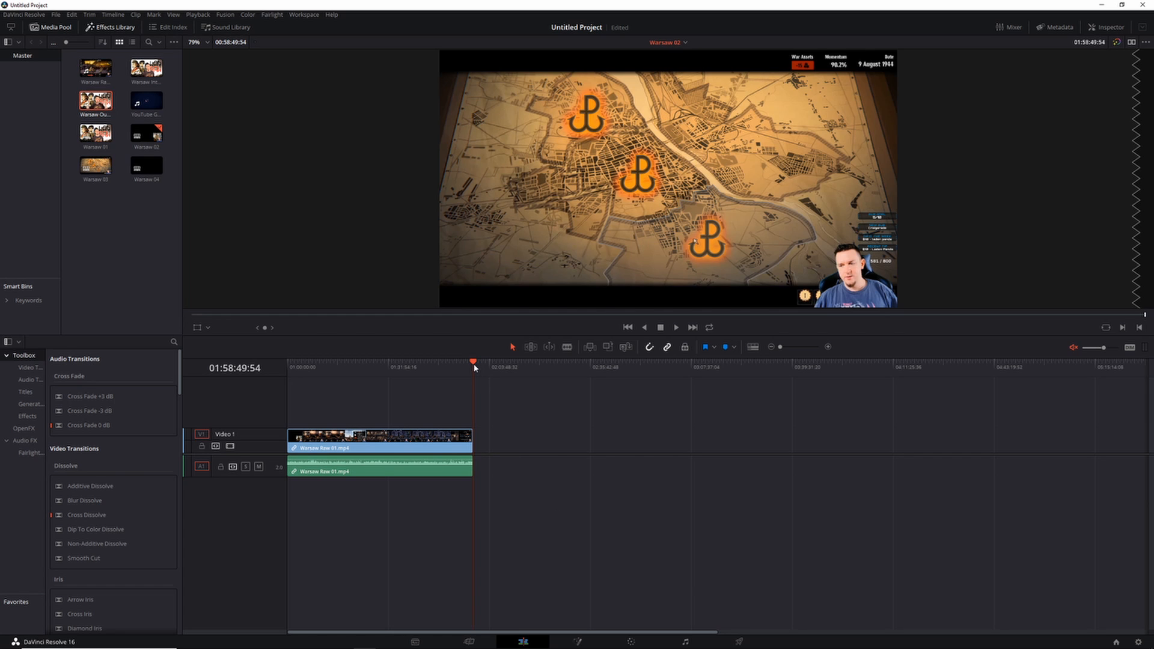
pyautogui.moveTo(475, 368); pyautogui.dragTo(401, 370)
pyautogui.press('b')
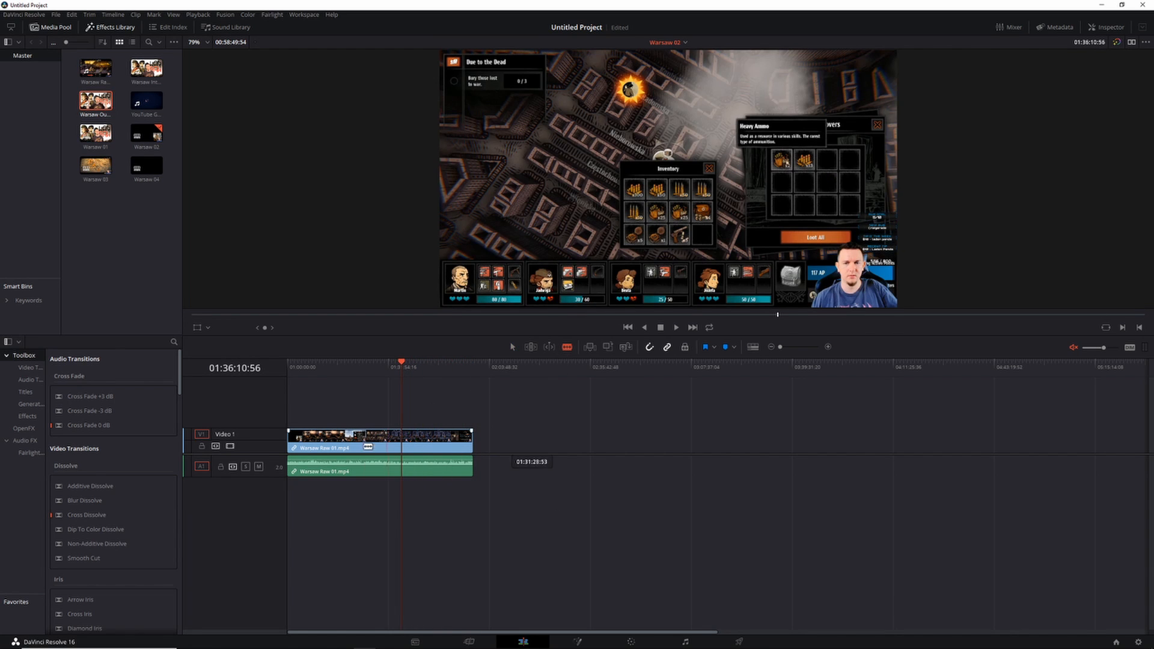
pyautogui.click(401, 442)
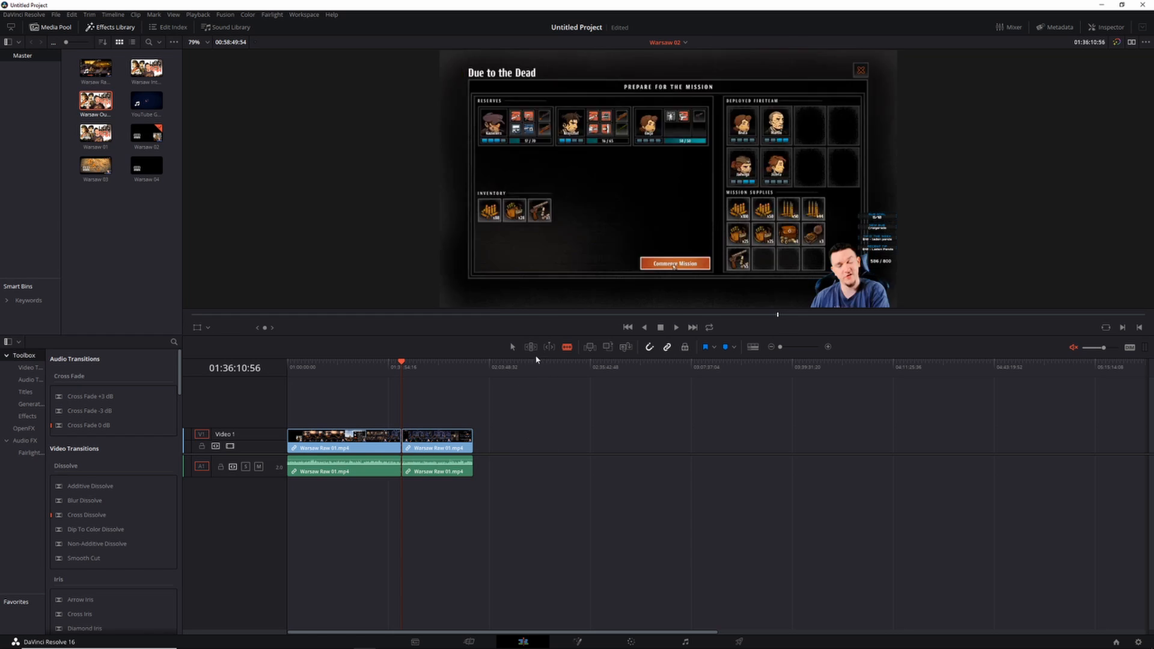
# Shift the two split raw clips of Warsaw 02 later, and move them together back to the start of the timeline
pyautogui.click(512, 347)
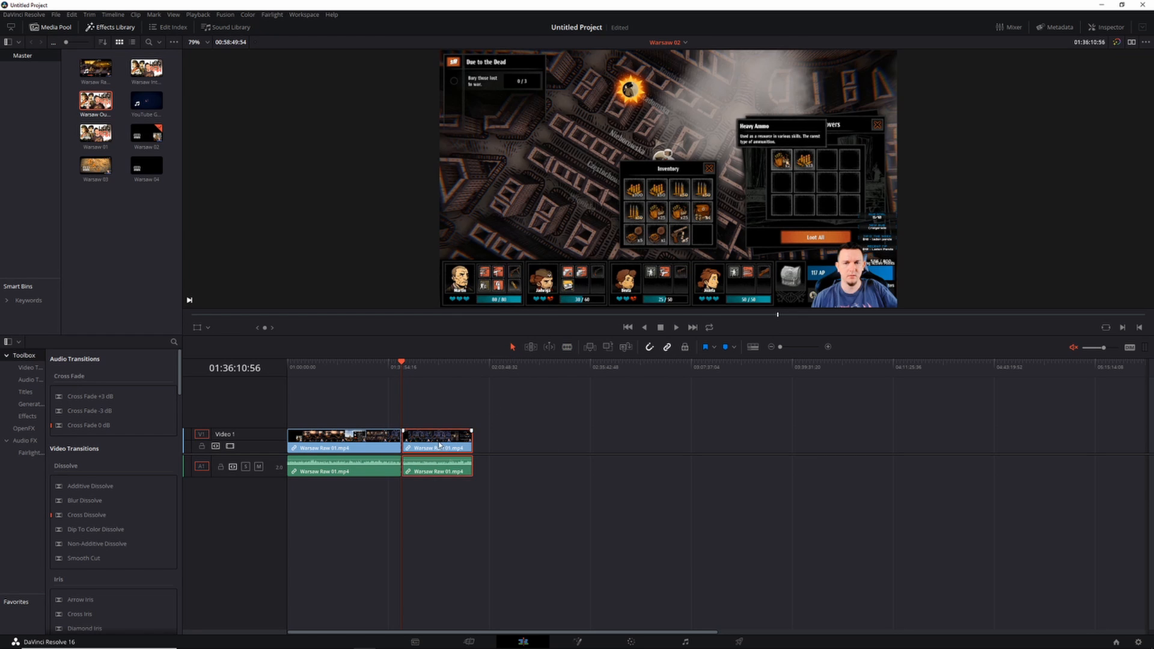
pyautogui.moveTo(438, 442)
pyautogui.mouseDown()
pyautogui.moveTo(422, 448)
pyautogui.moveTo(451, 445)
pyautogui.mouseUp()
pyautogui.moveTo(335, 445)
pyautogui.mouseDown()
pyautogui.moveTo(394, 448)
pyautogui.moveTo(331, 452)
pyautogui.moveTo(342, 455)
pyautogui.mouseUp()
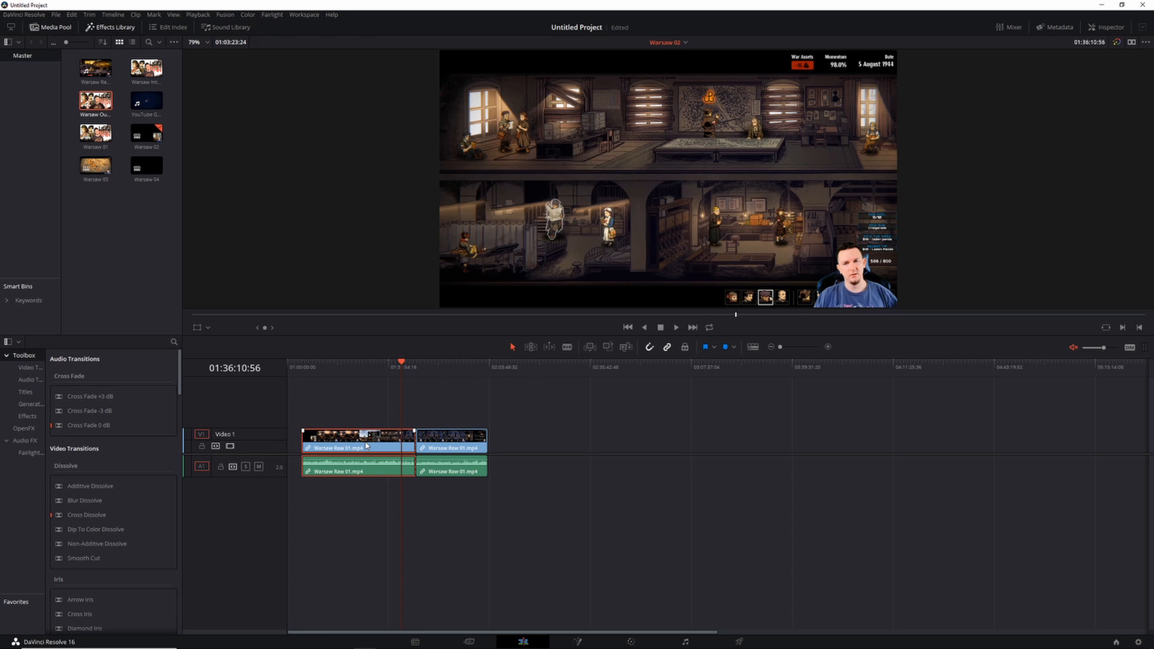
pyautogui.hotkey('ctrl', 'a')
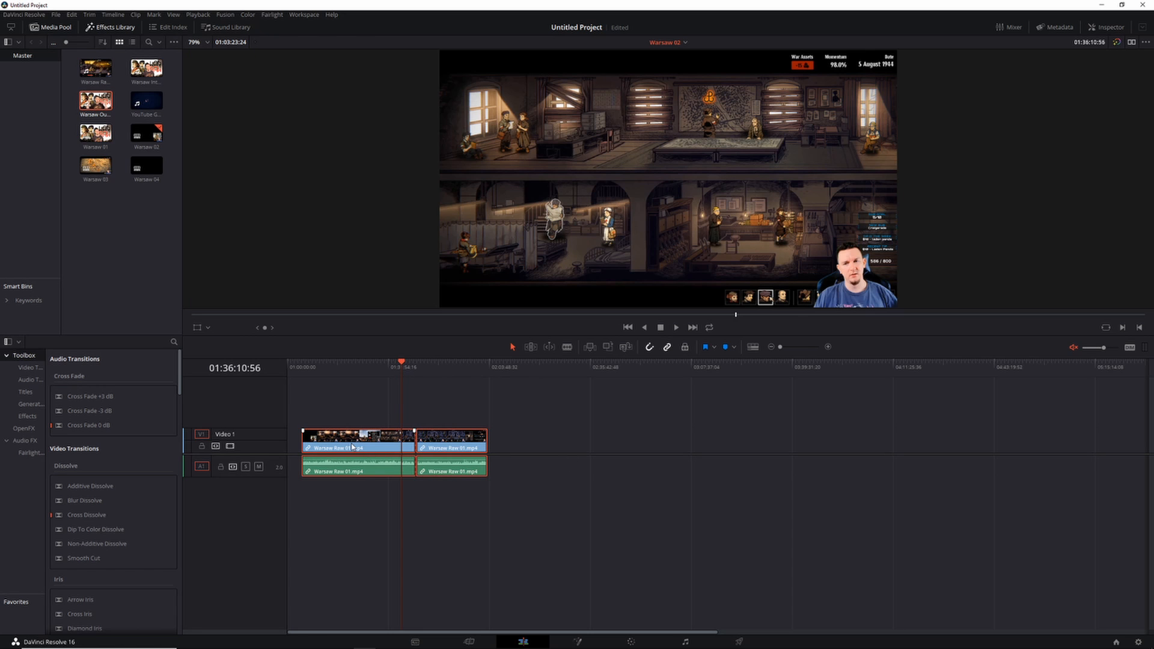
pyautogui.moveTo(354, 449); pyautogui.dragTo(331, 456)
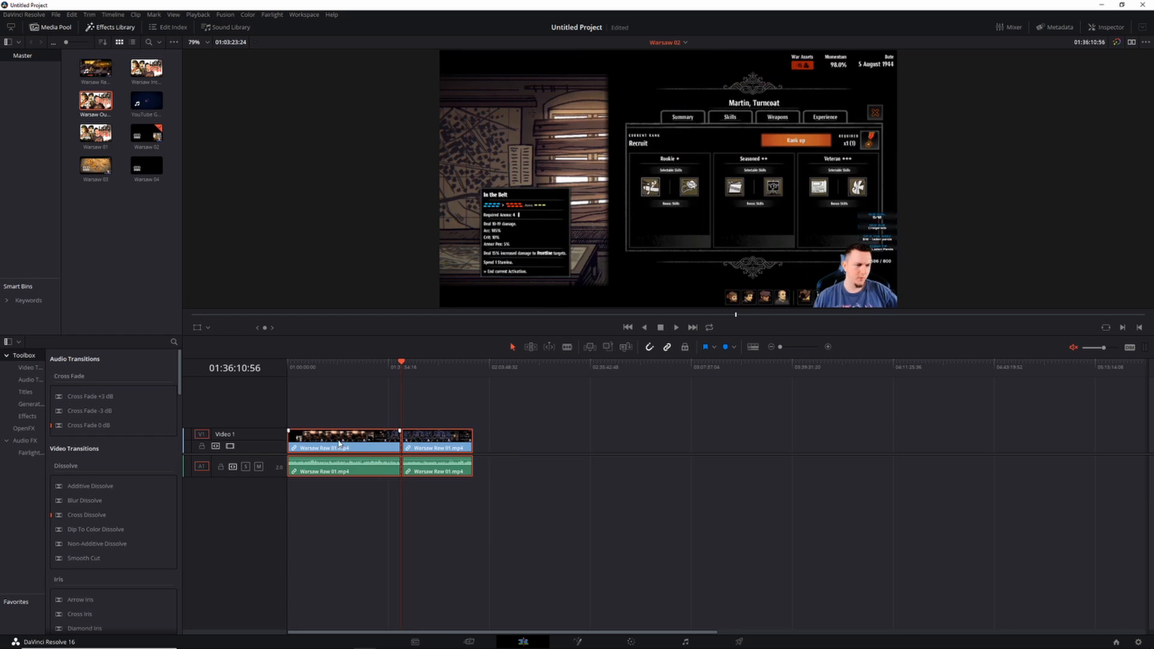
# Move all selected Warsaw 02 clips about 47 seconds later to free space at the start of the timeline
pyautogui.press('Home')
pyautogui.hotkey('shift', 'z')
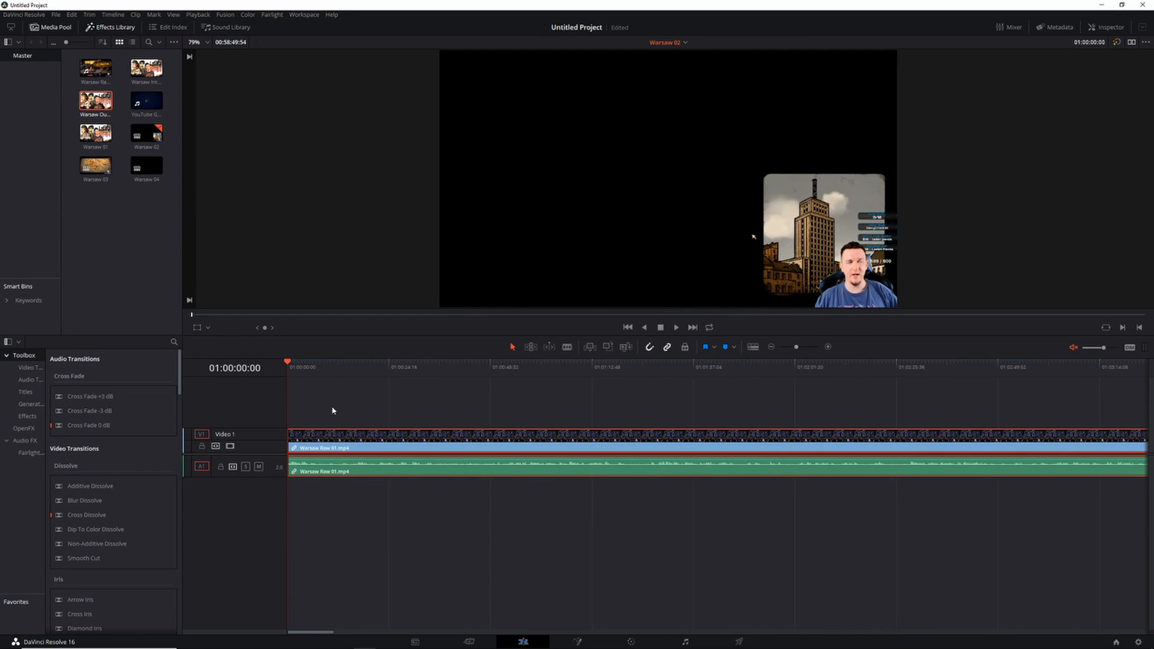
pyautogui.hotkey('shift', 'z')
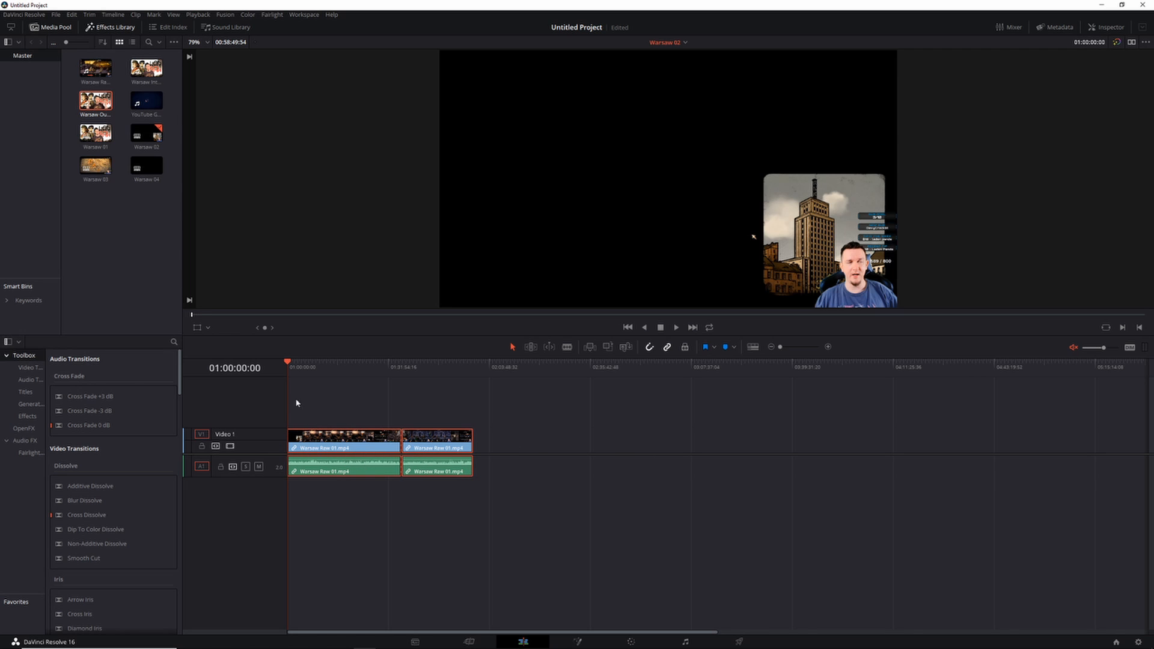
pyautogui.scroll(5, 318, 442)
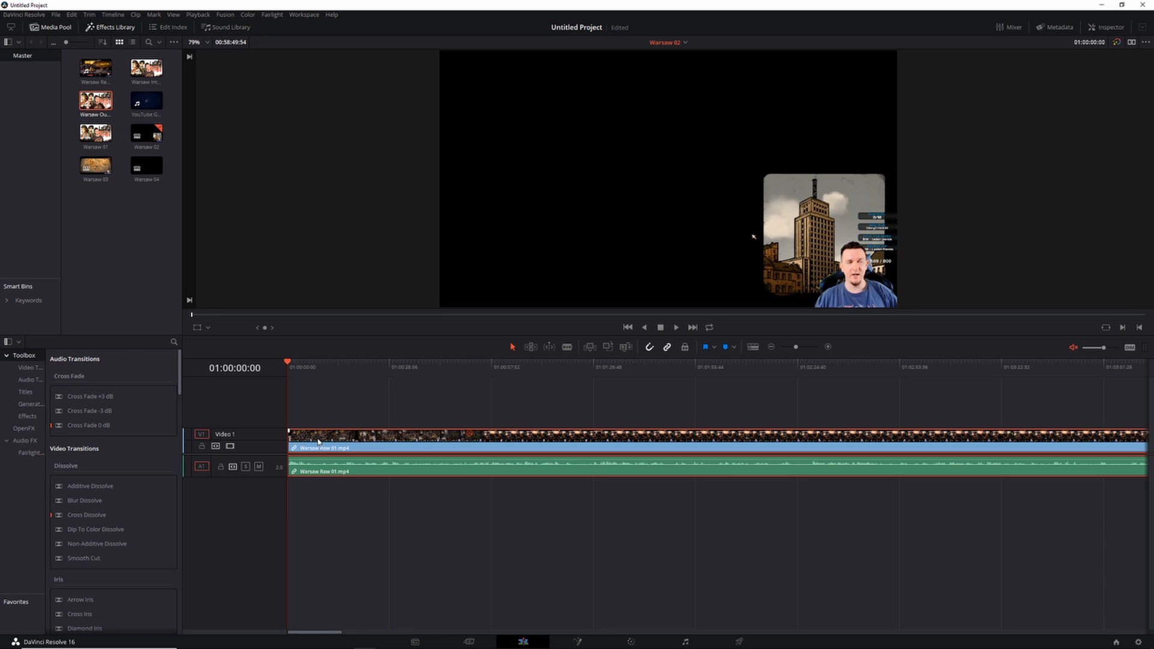
pyautogui.scroll(-5, 319, 442)
pyautogui.scroll(4, 318, 446)
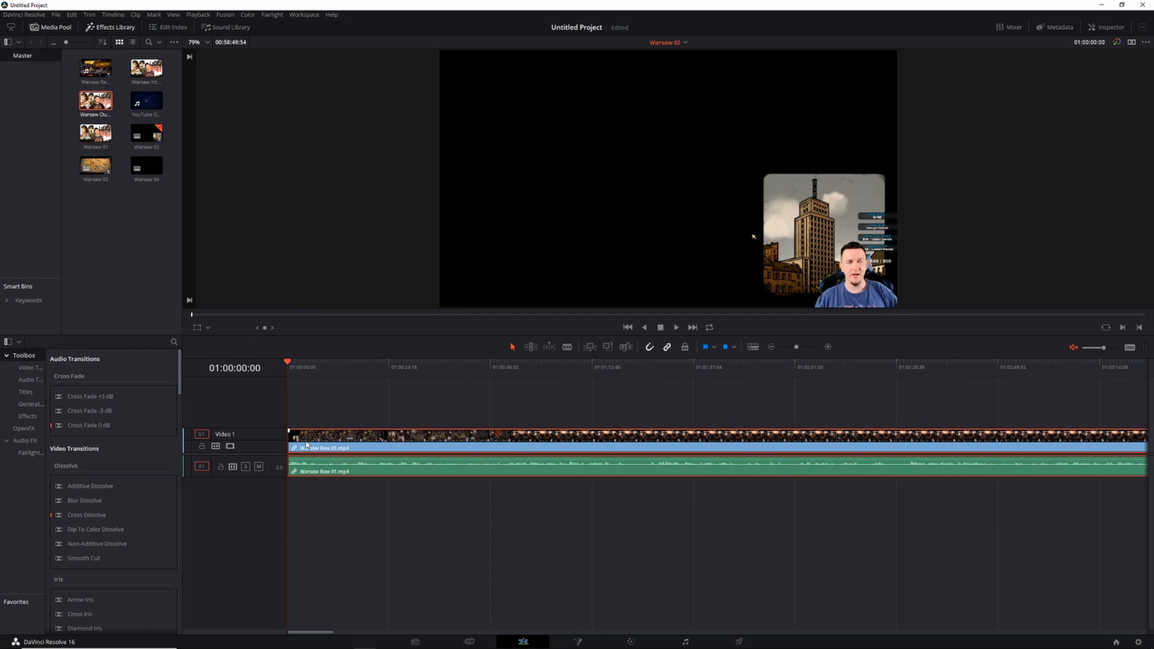
pyautogui.moveTo(306, 446); pyautogui.dragTo(502, 446)
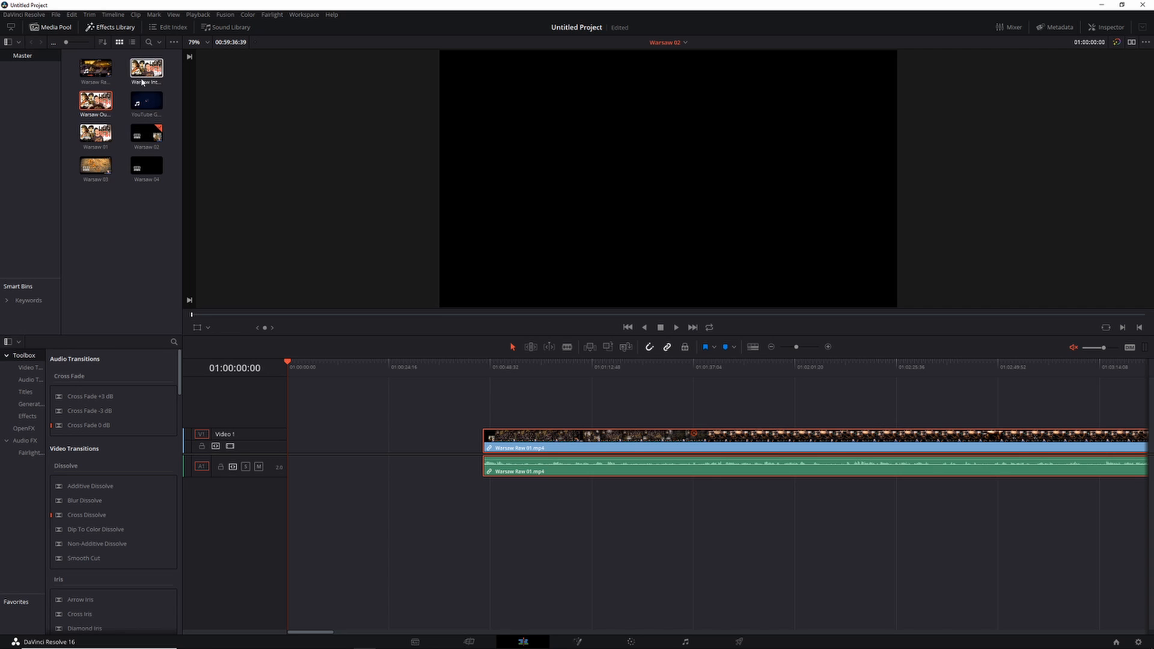
# Place YouTube Glitch Intro.mov at the start of Warsaw 02 and move the raw footage directly against its end
pyautogui.moveTo(142, 79); pyautogui.dragTo(298, 442)
pyautogui.moveTo(521, 444); pyautogui.dragTo(362, 431)
pyautogui.scroll(3, 351, 428)
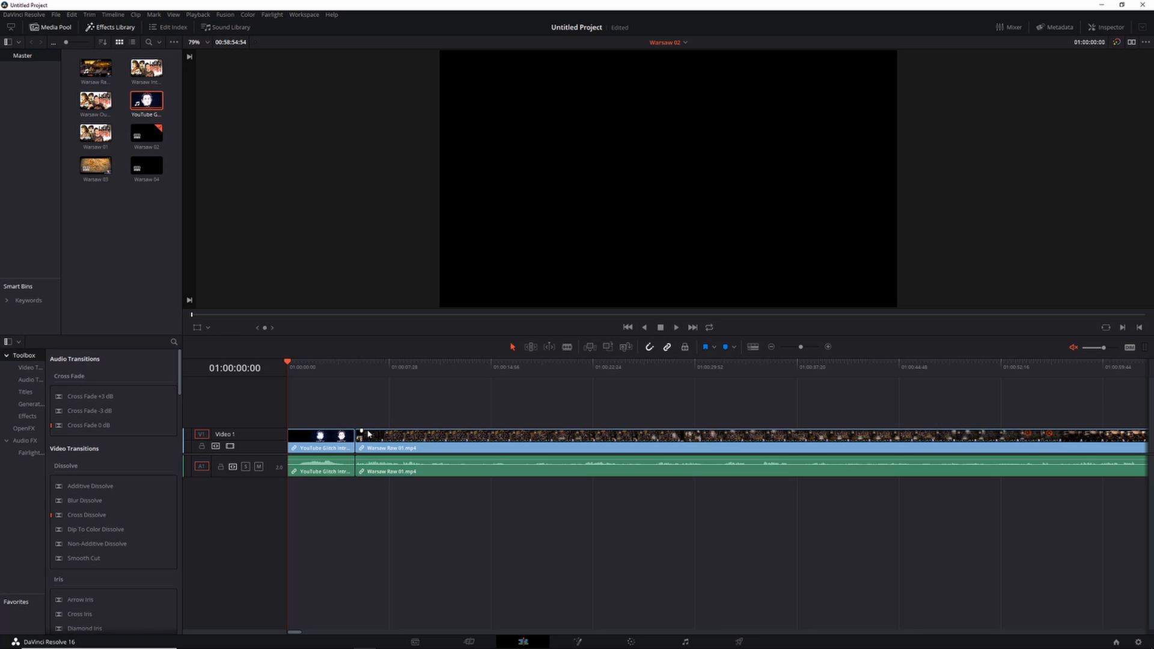
# Append YouTube Glitch Intro.mov and Warsaw Outro.mov after the raw footage at the end of Warsaw 02
pyautogui.scroll(-8, 408, 442)
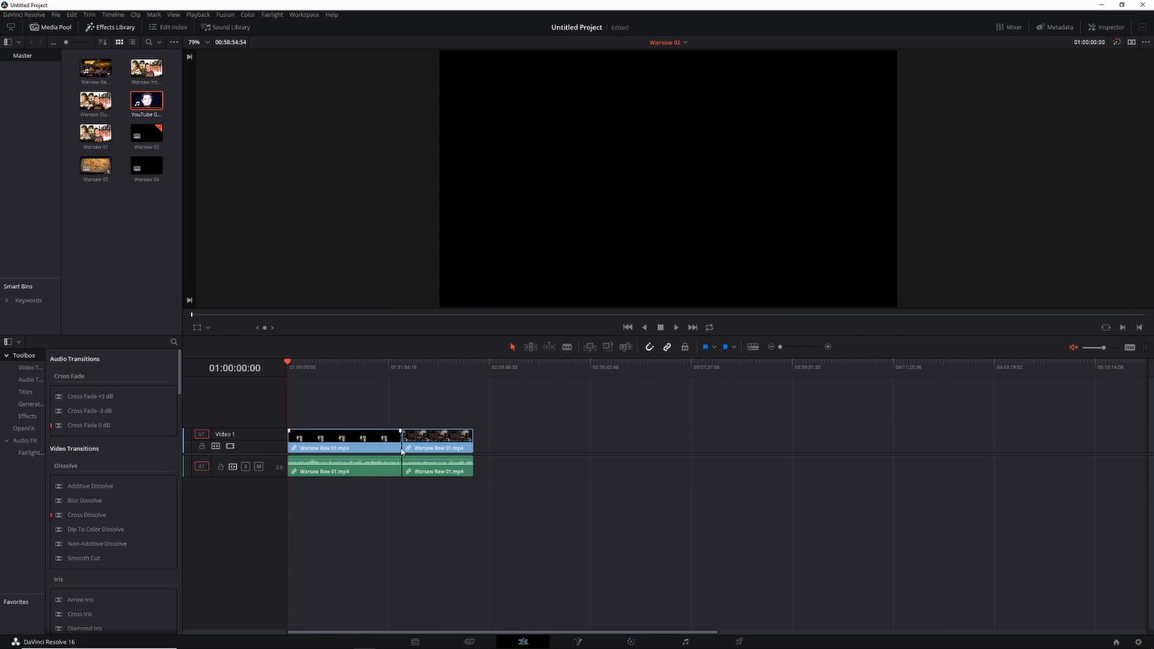
pyautogui.scroll(3, 375, 452)
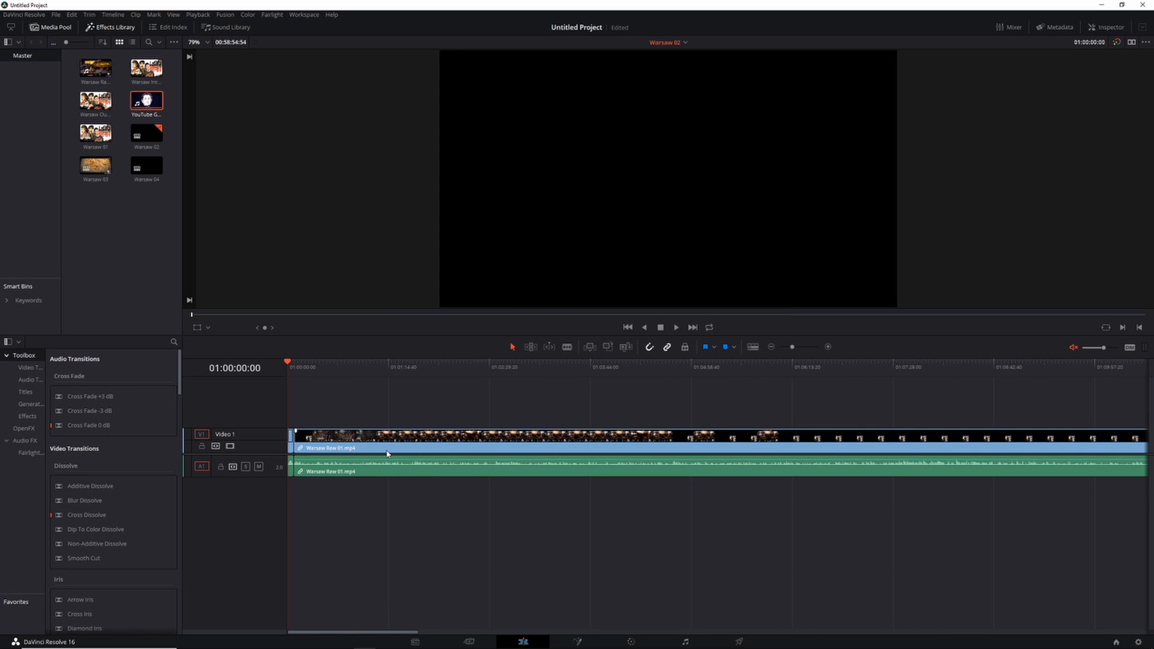
pyautogui.press('End')
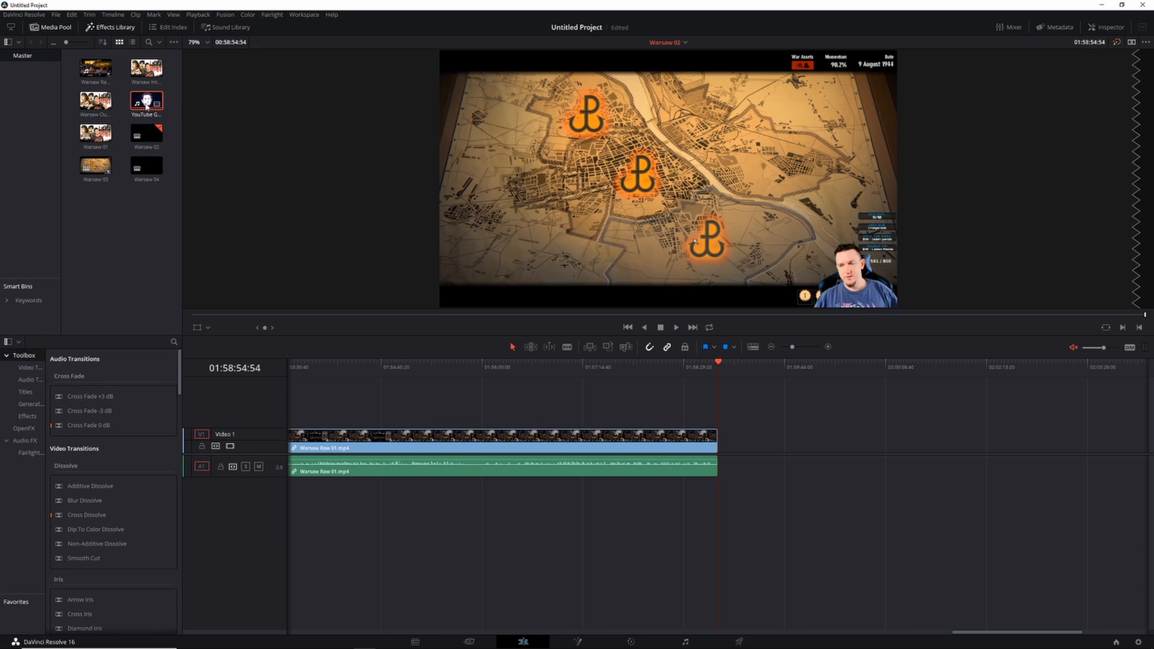
pyautogui.moveTo(159, 102); pyautogui.dragTo(718, 446)
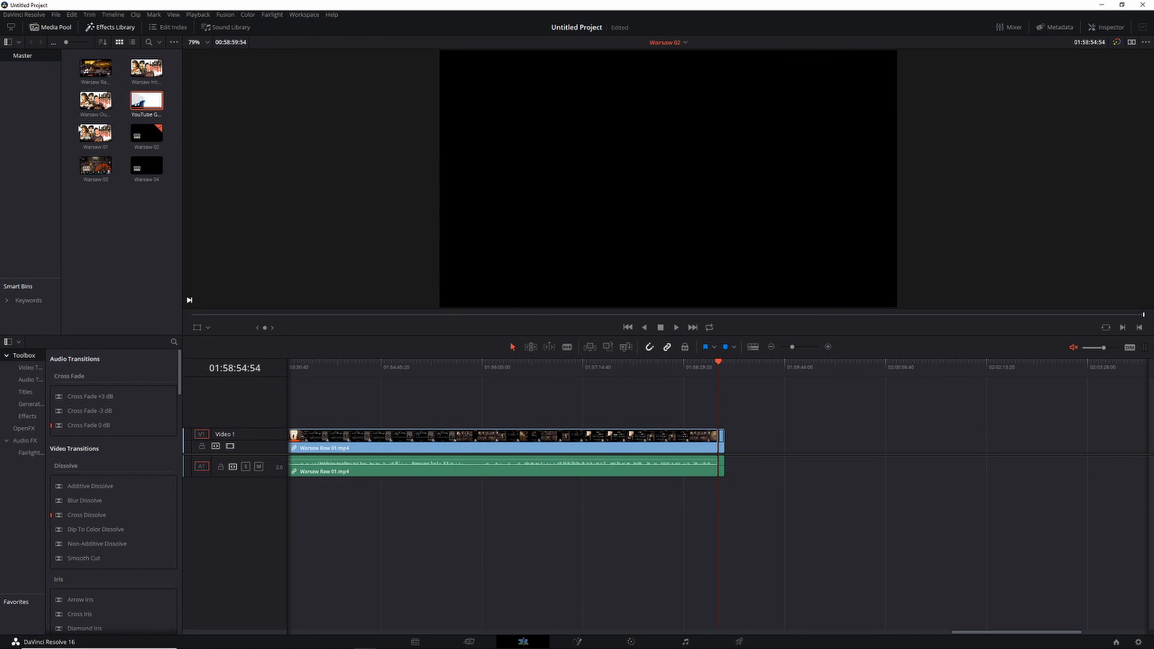
pyautogui.moveTo(95, 100); pyautogui.dragTo(711, 432)
pyautogui.hotkey('ctrl', '=')
pyautogui.moveTo(800, 430); pyautogui.dragTo(805, 431)
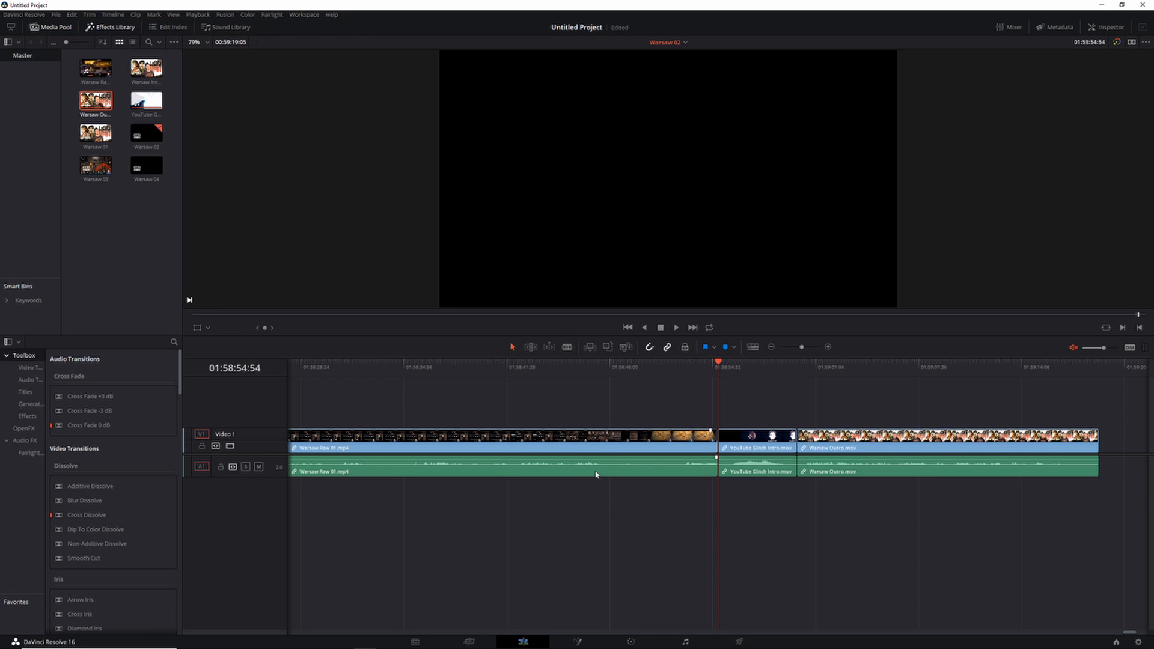
# Scrub Warsaw 02 back to 01:52:59:29, and switch to the start of the Warsaw 01 timeline
pyautogui.scroll(-3, 588, 491)
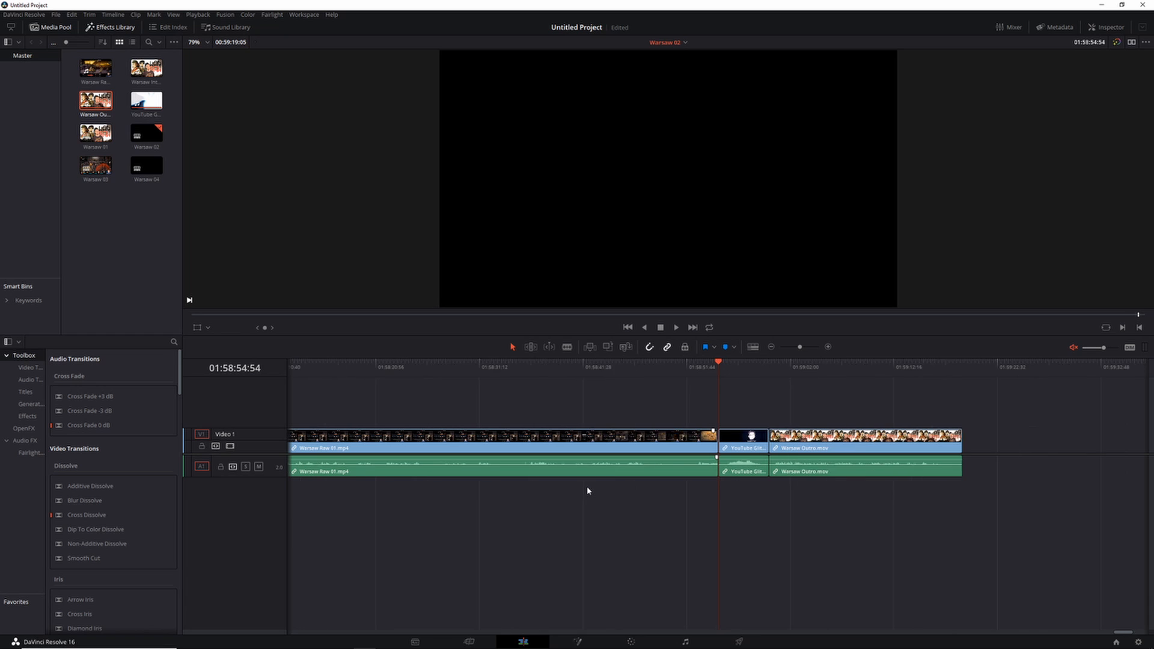
pyautogui.scroll(-10, 495, 494)
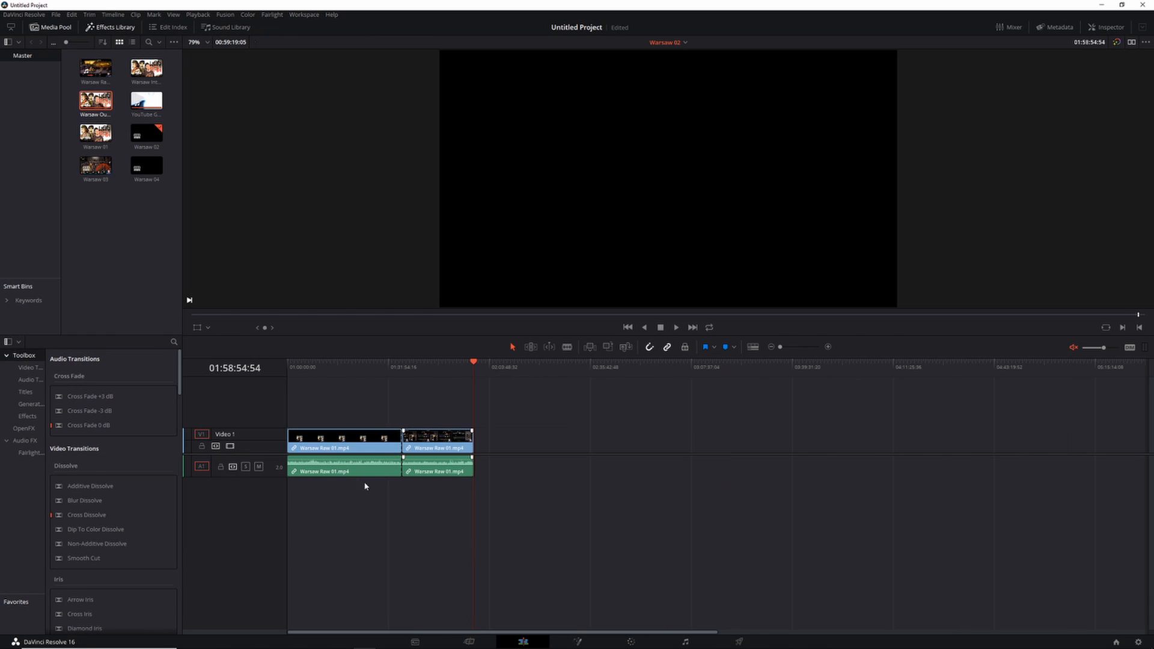
pyautogui.moveTo(471, 362); pyautogui.dragTo(454, 363)
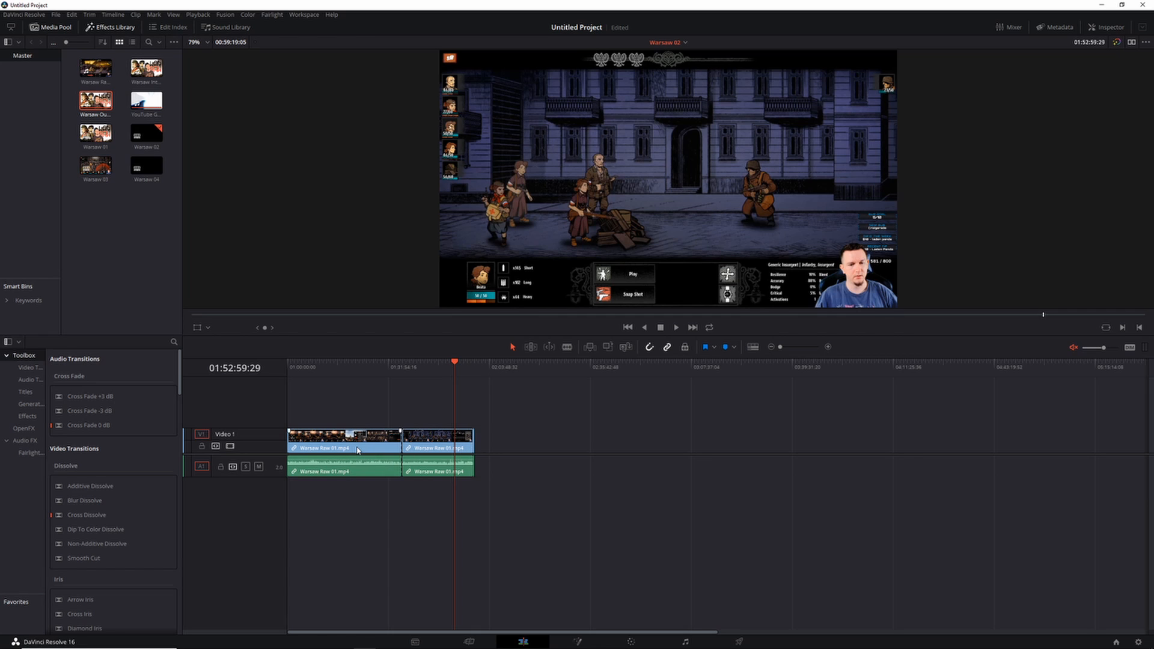
pyautogui.click(686, 43)
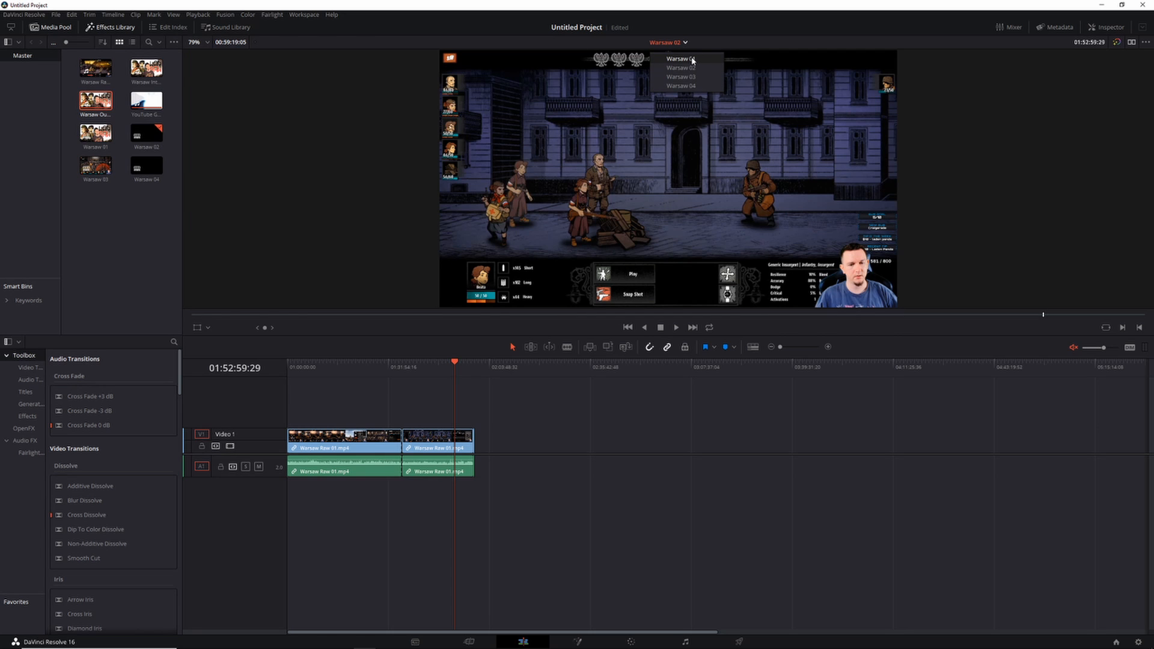
pyautogui.click(693, 60)
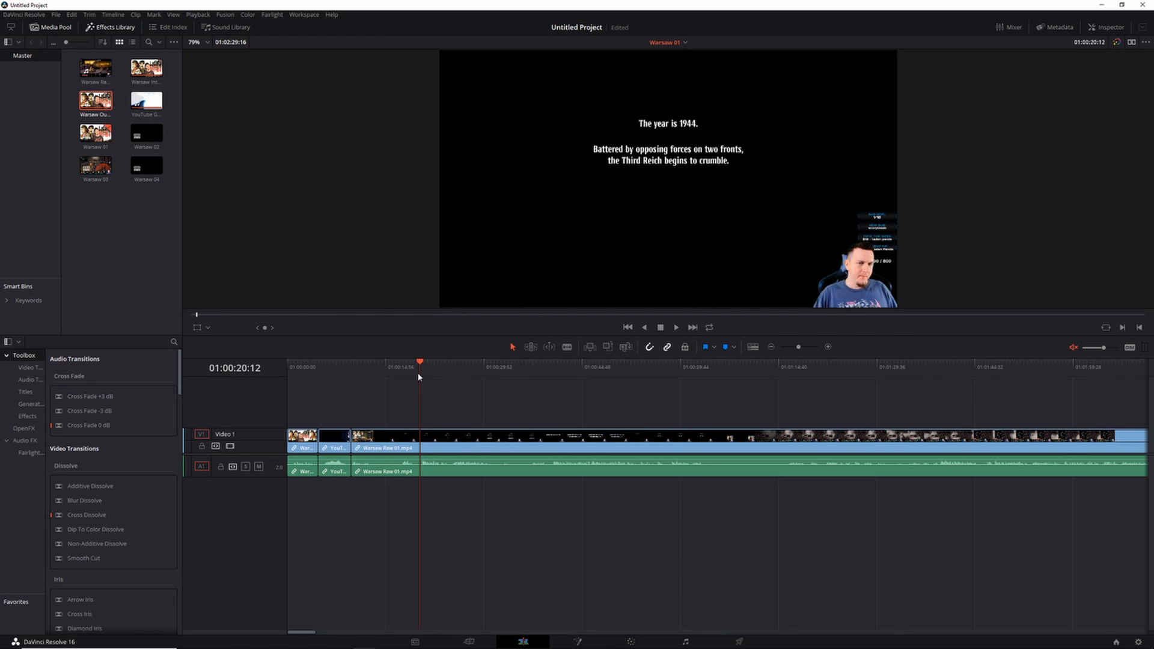
pyautogui.press('Home')
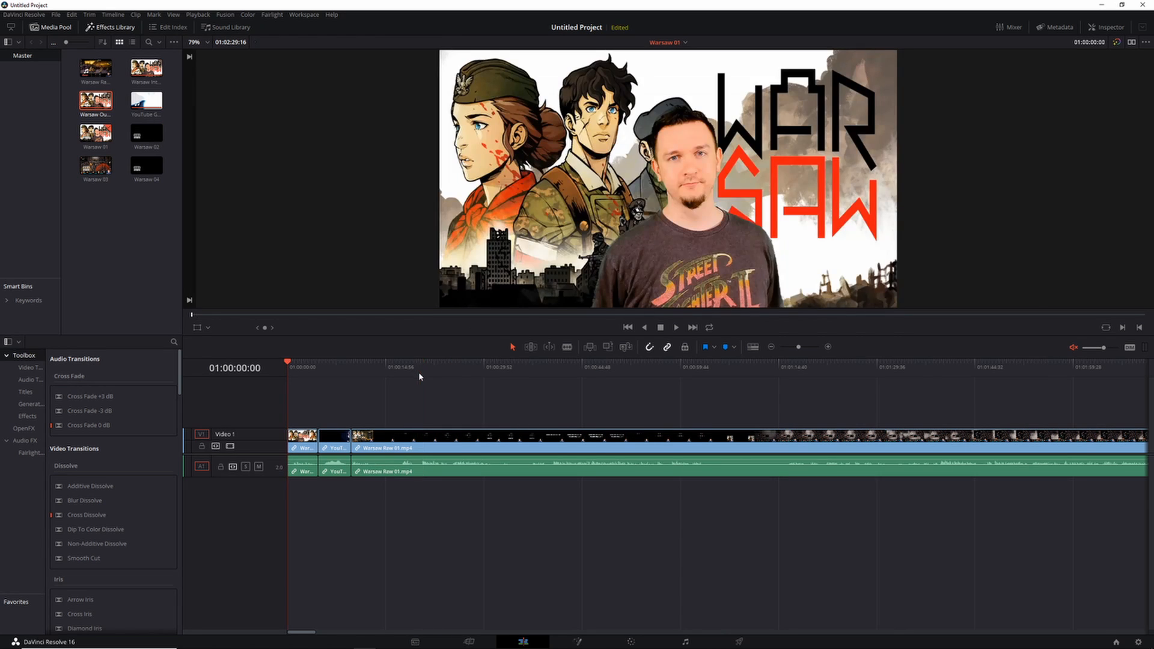
# Shift all Warsaw 01 clips about 10 seconds later and move them back to the start of the timeline
pyautogui.click(372, 439)
pyautogui.moveTo(373, 439); pyautogui.dragTo(434, 445)
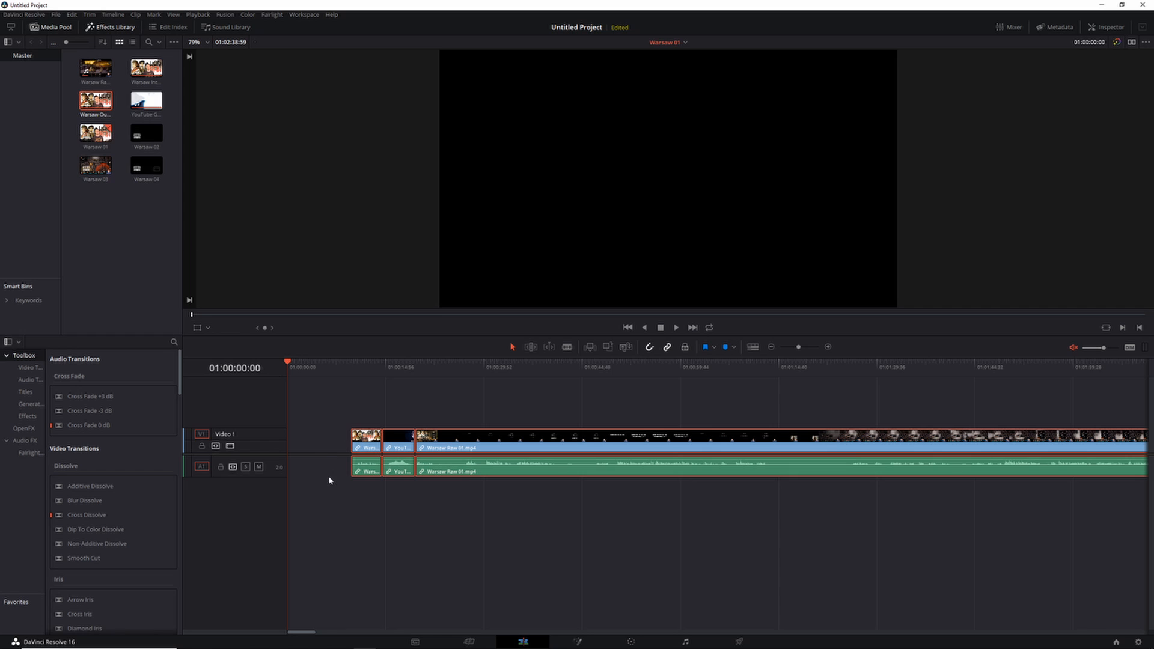
pyautogui.moveTo(483, 444); pyautogui.dragTo(419, 445)
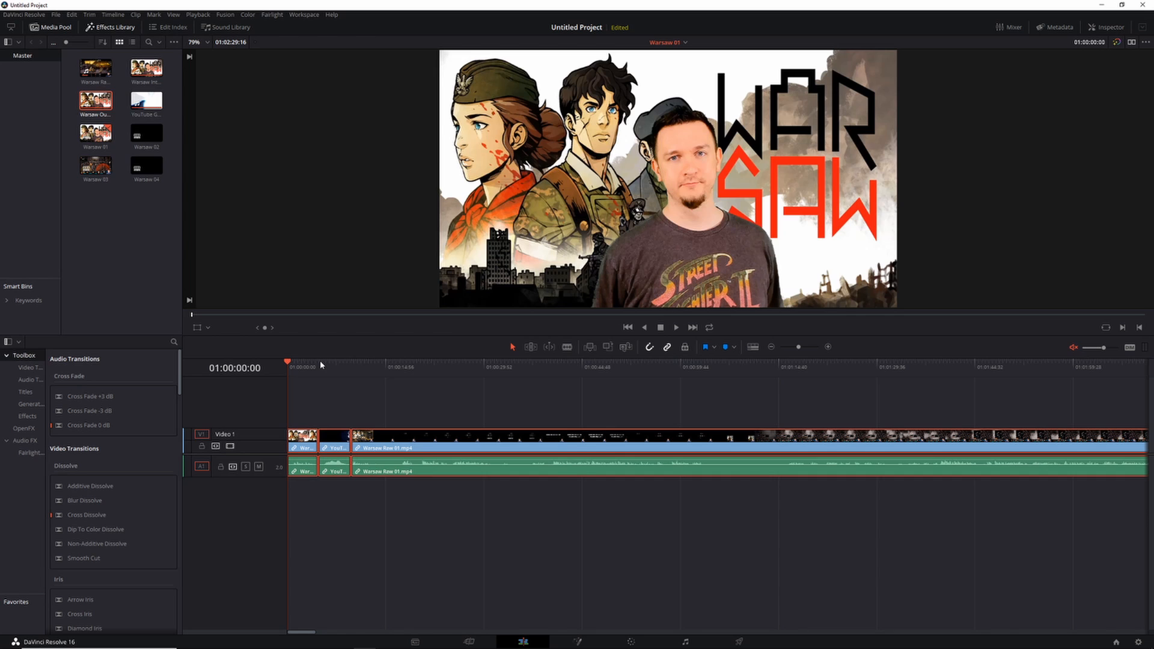
# Go to the end of Warsaw 01 and scrub back through Warsaw Outro.mov to 02:02:17:20
pyautogui.press('End')
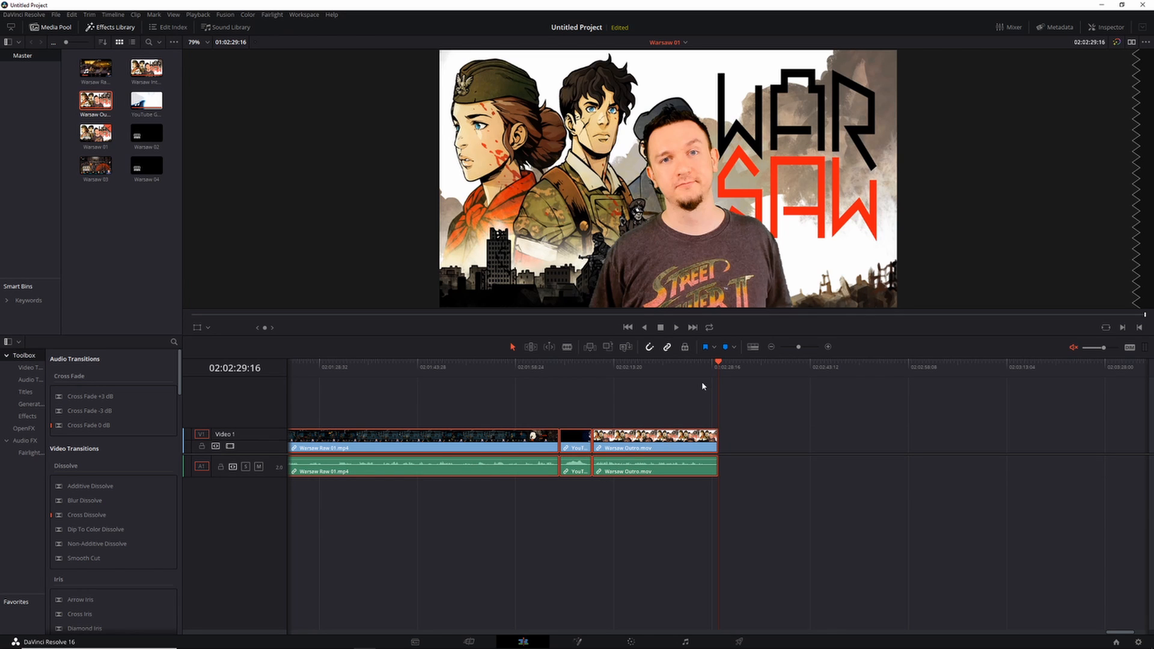
pyautogui.moveTo(717, 366); pyautogui.dragTo(639, 366)
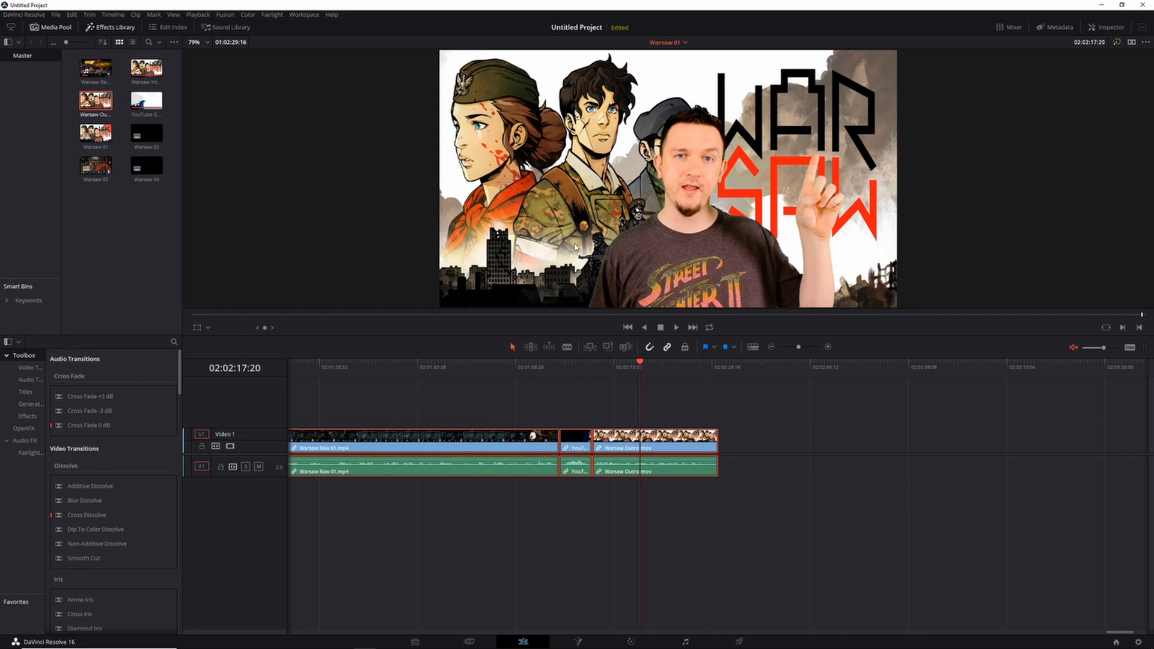
pyautogui.click(686, 44)
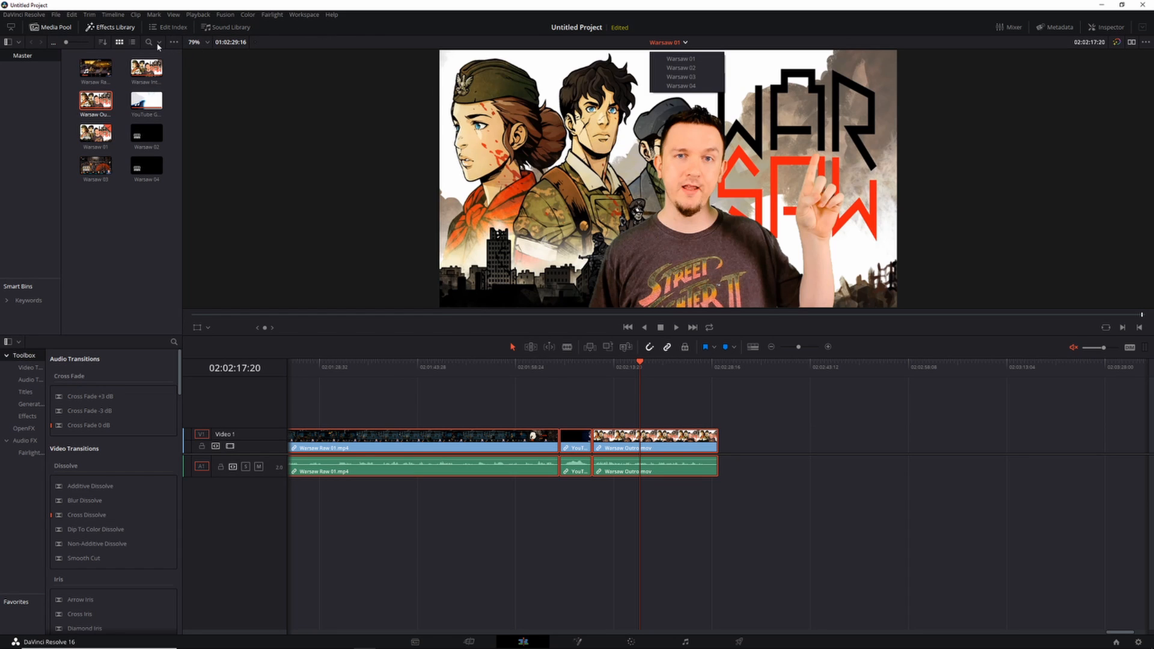
# Open the Deliver page, choose the YouTube 1080p render preset and look through the other available presets
pyautogui.click(740, 643)
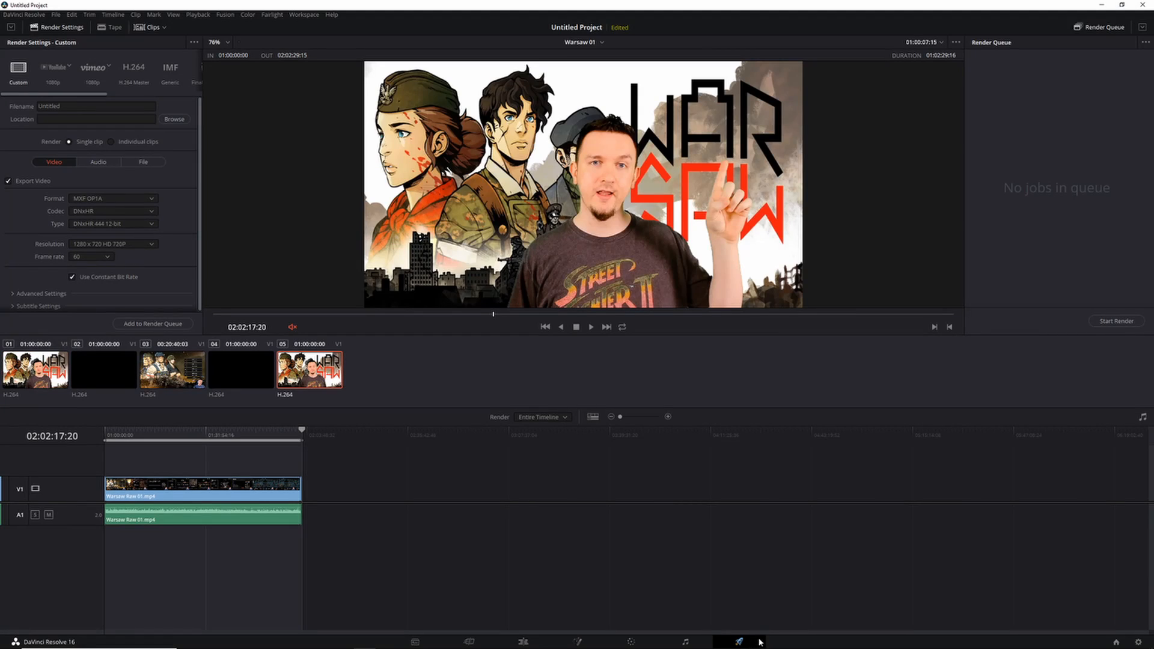
pyautogui.click(58, 69)
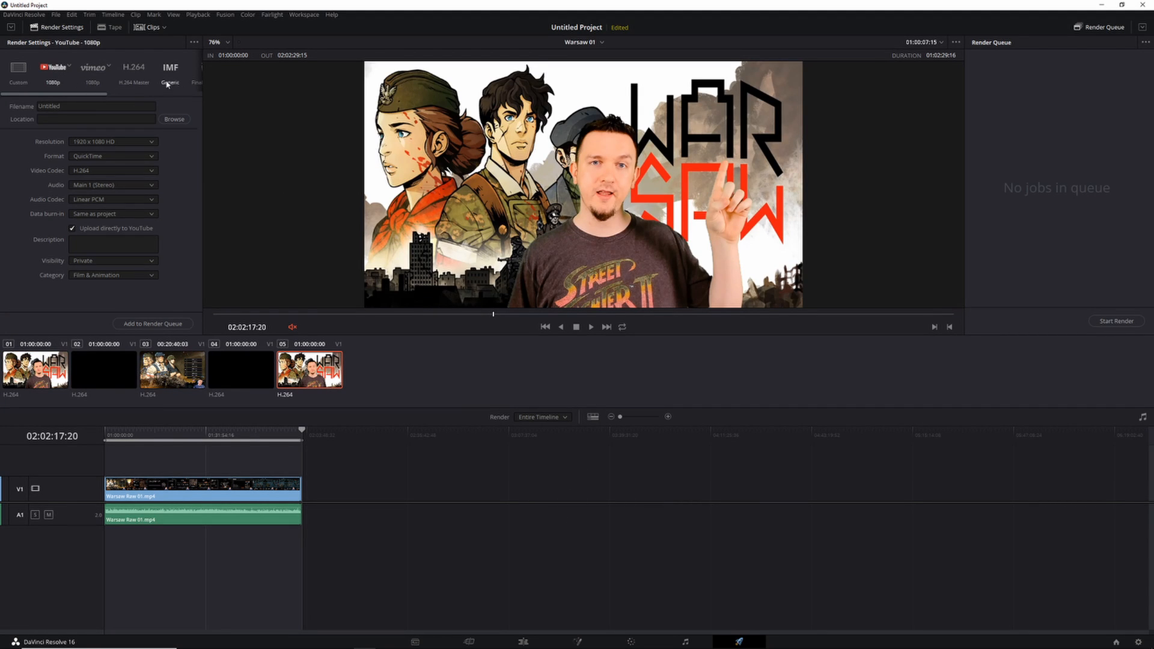
pyautogui.moveTo(74, 98); pyautogui.dragTo(184, 94)
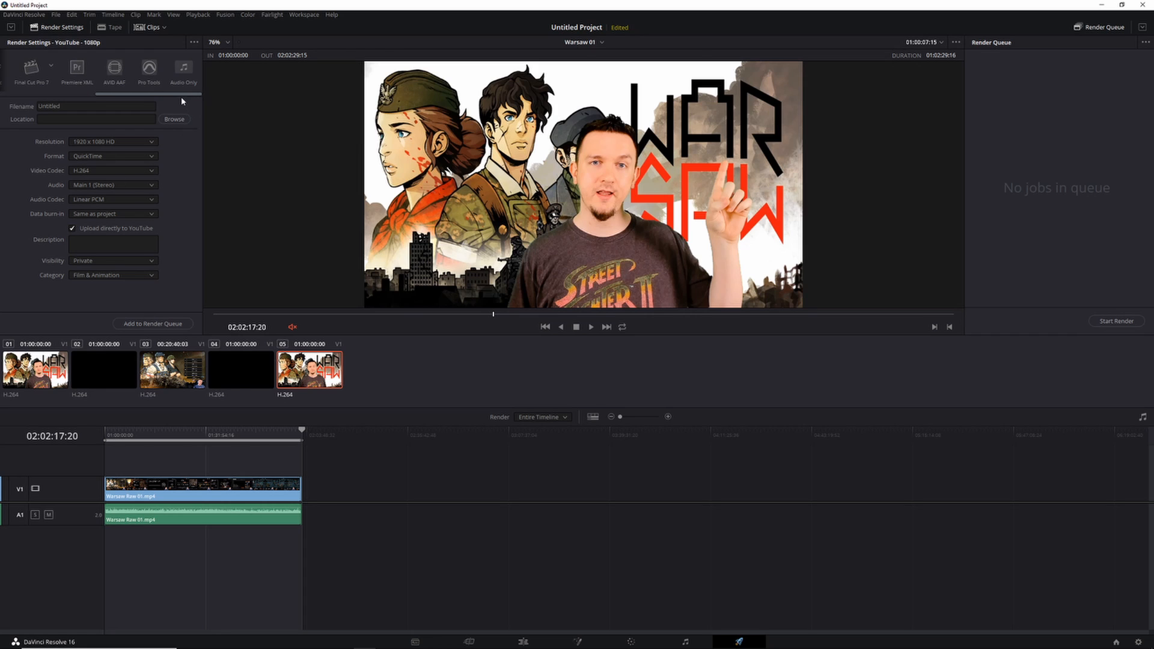
pyautogui.moveTo(181, 95); pyautogui.dragTo(79, 86)
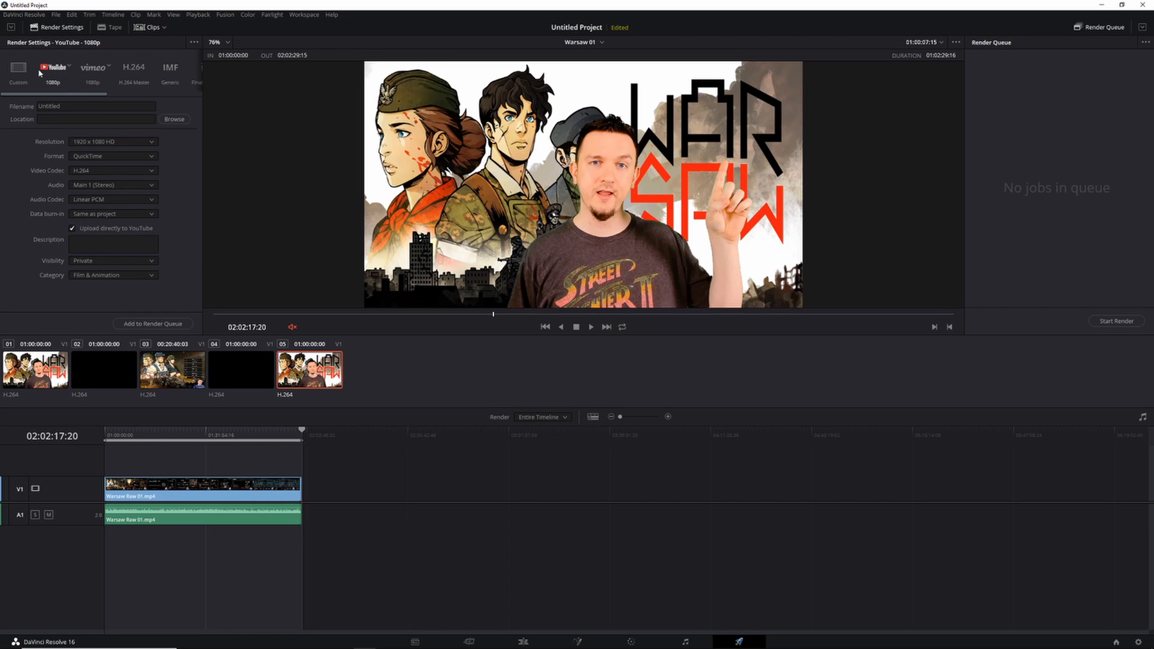
# Review the YouTube and Vimeo sign-in settings under Internet Accounts in the preferences, and close them without saving
pyautogui.click(27, 15)
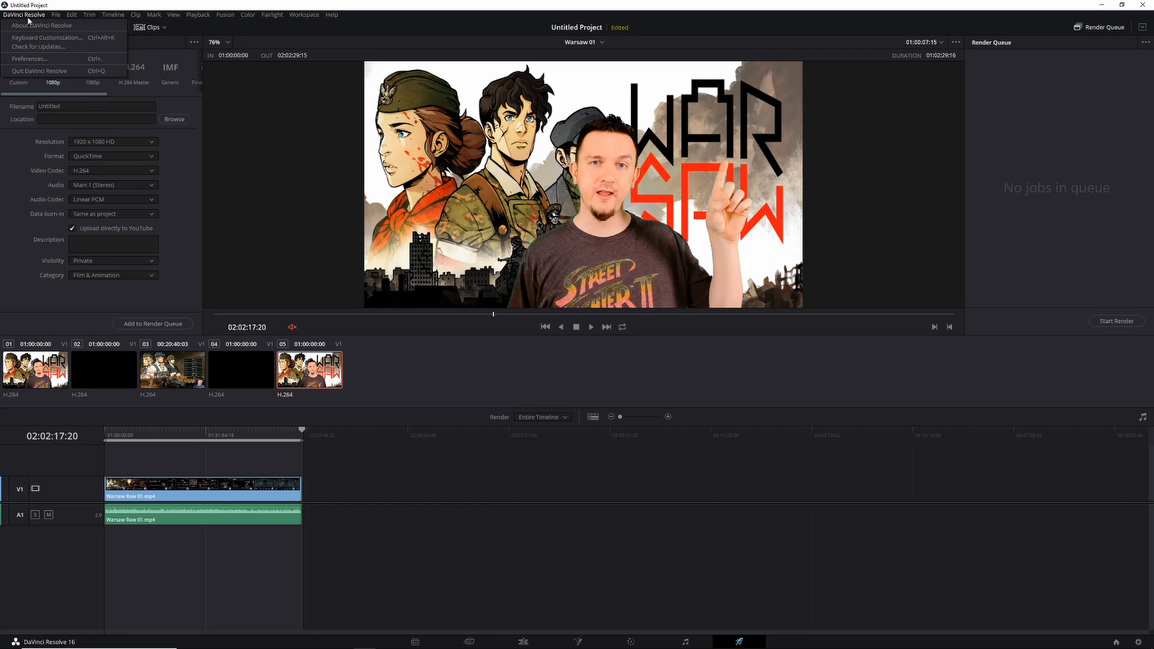
pyautogui.click(29, 59)
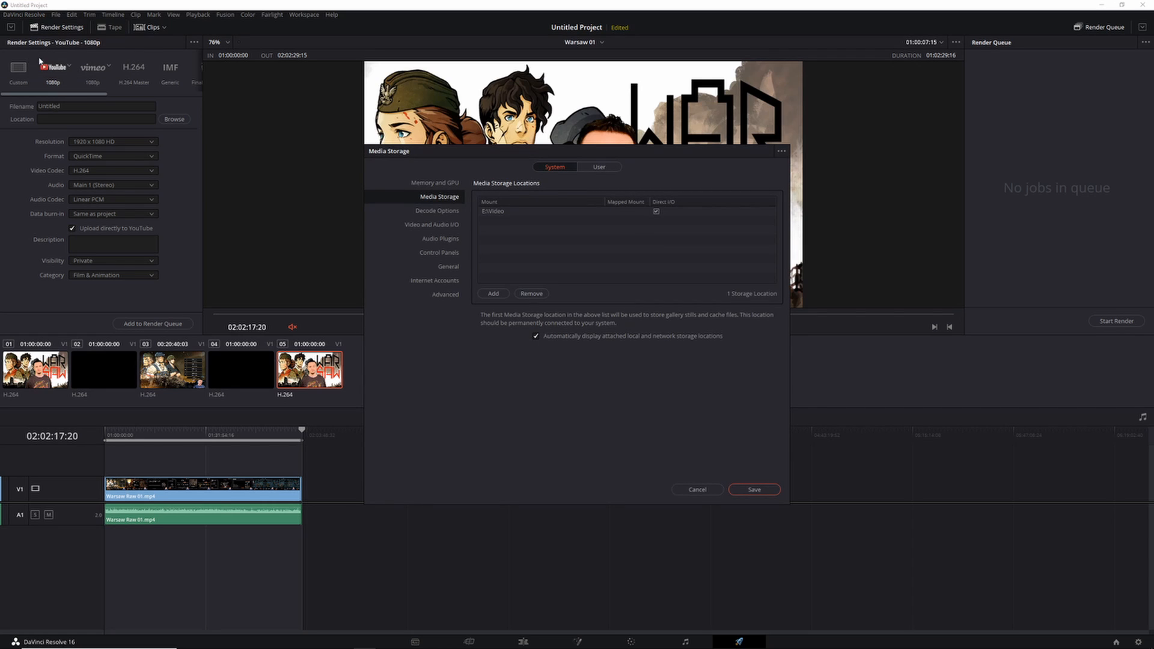
pyautogui.click(448, 282)
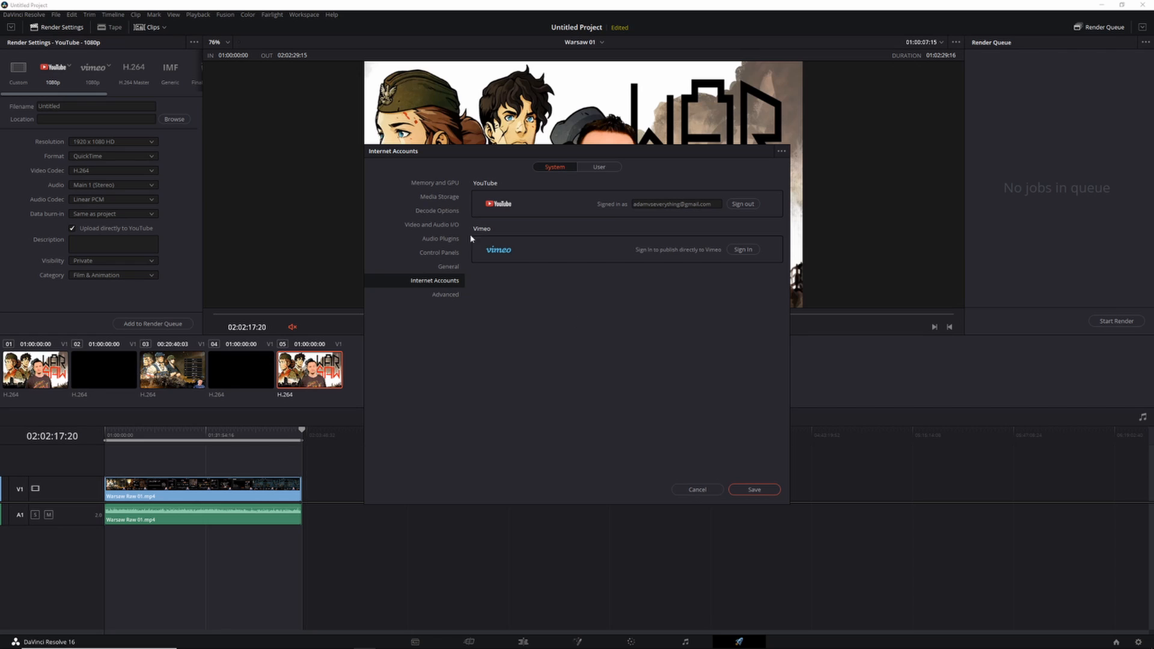
pyautogui.click(696, 490)
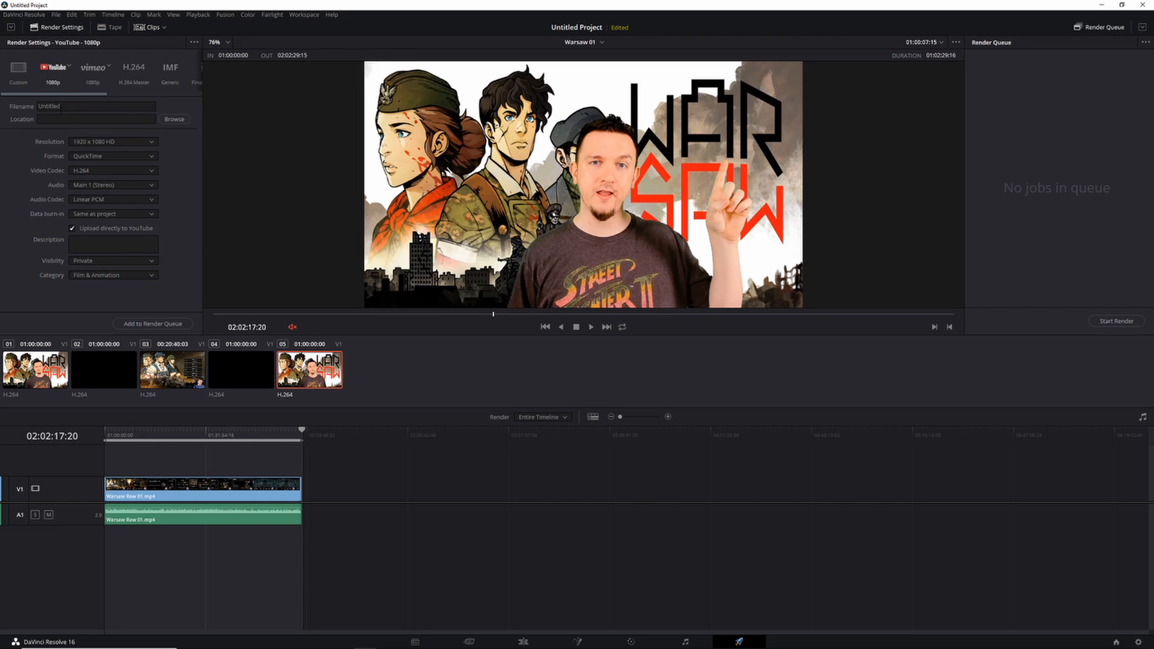
# Choose the Warsaw 01 timeline for rendering and set the output filename to Warsaw 01
pyautogui.click(48, 106)
pyautogui.moveTo(63, 108); pyautogui.dragTo(37, 107)
pyautogui.click(603, 43)
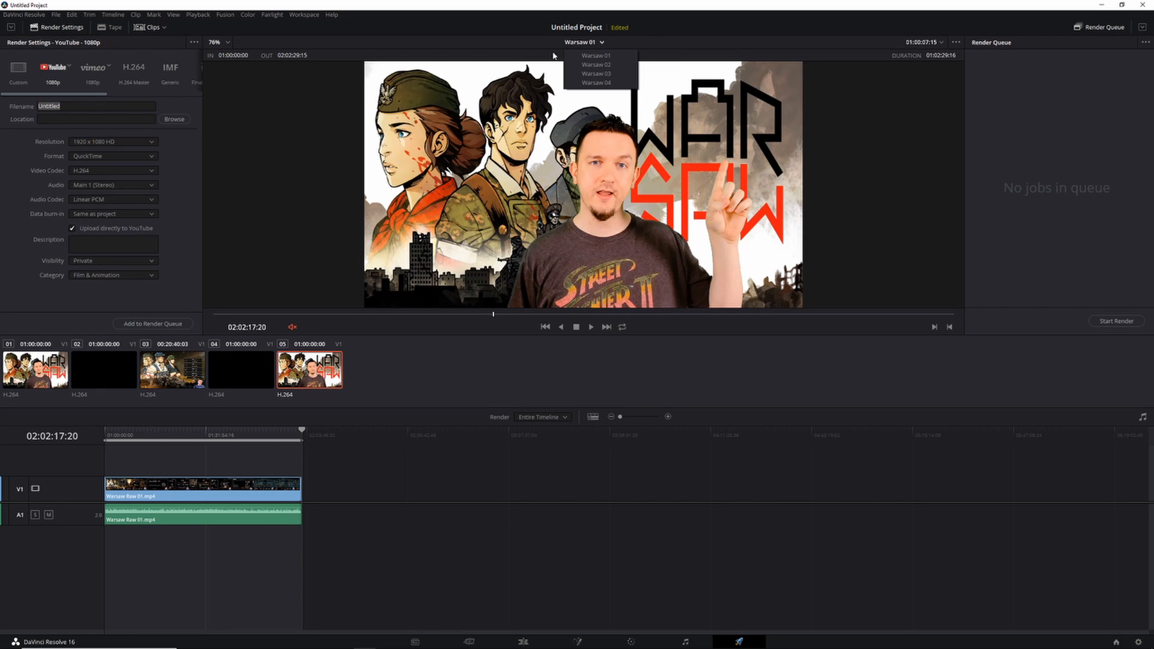
pyautogui.click(500, 52)
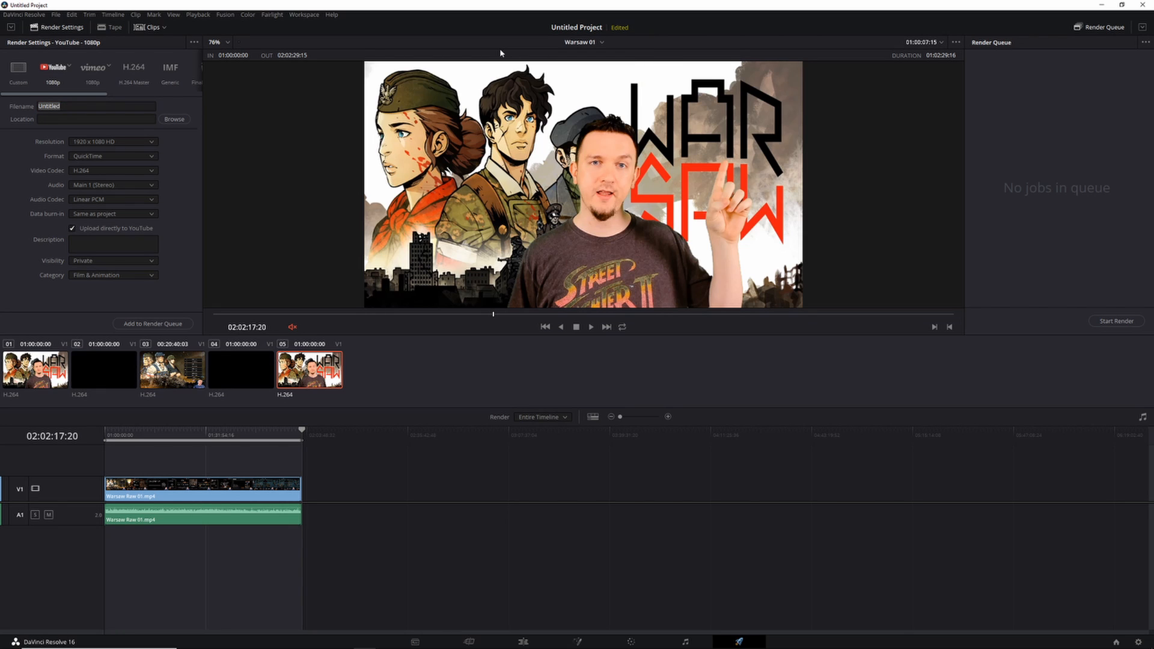
pyautogui.click(603, 43)
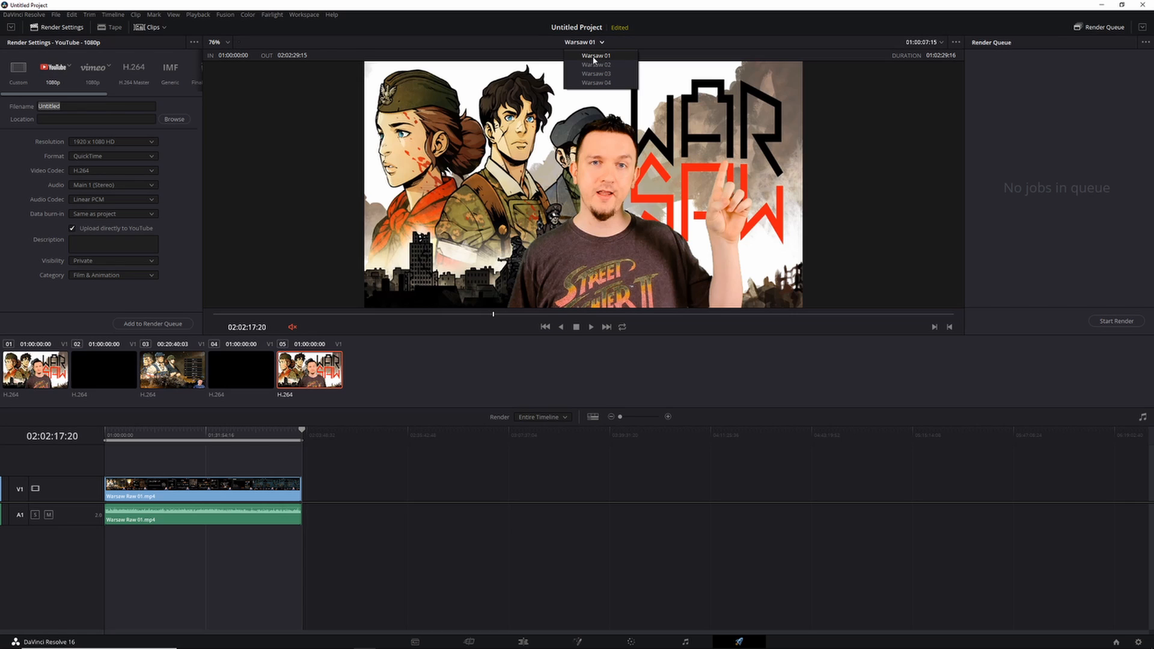
pyautogui.click(595, 56)
pyautogui.click(75, 109)
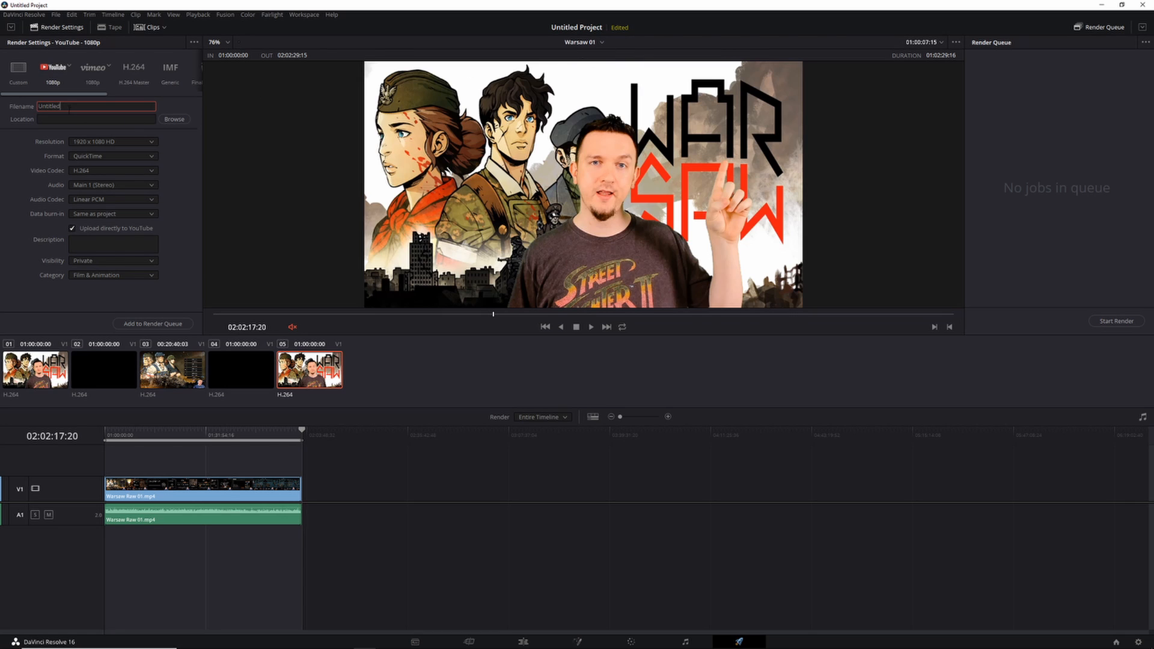
pyautogui.write('Warsaw 01')
# Set the render location to the Video folder on the Games (E:) drive
pyautogui.click(50, 122)
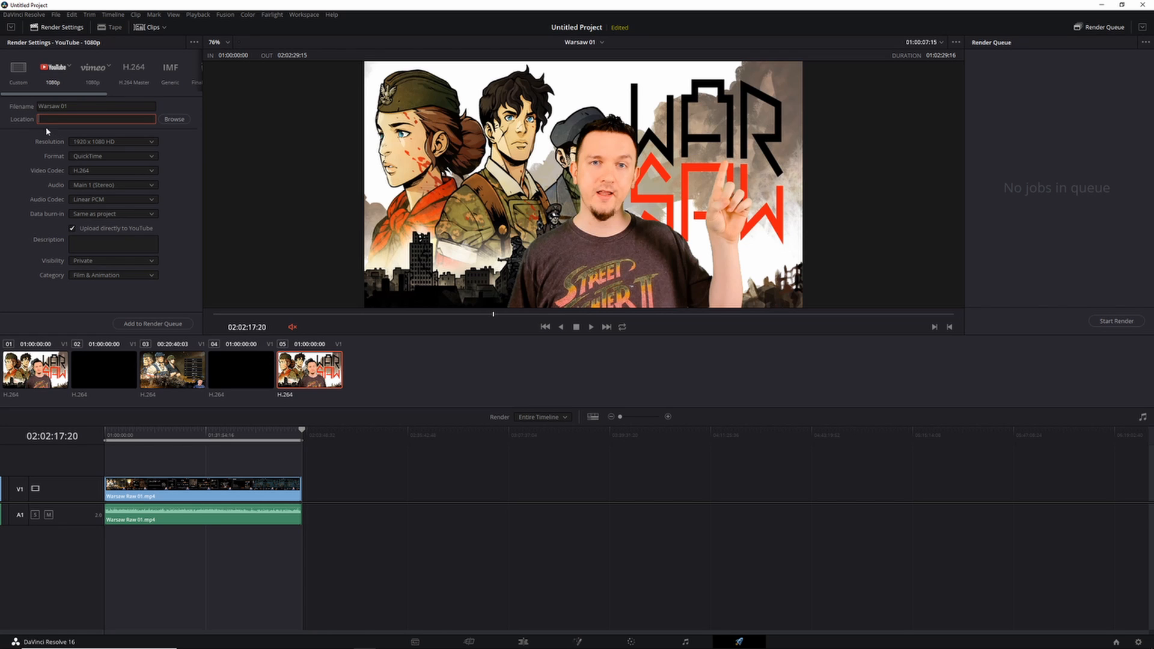
pyautogui.click(170, 120)
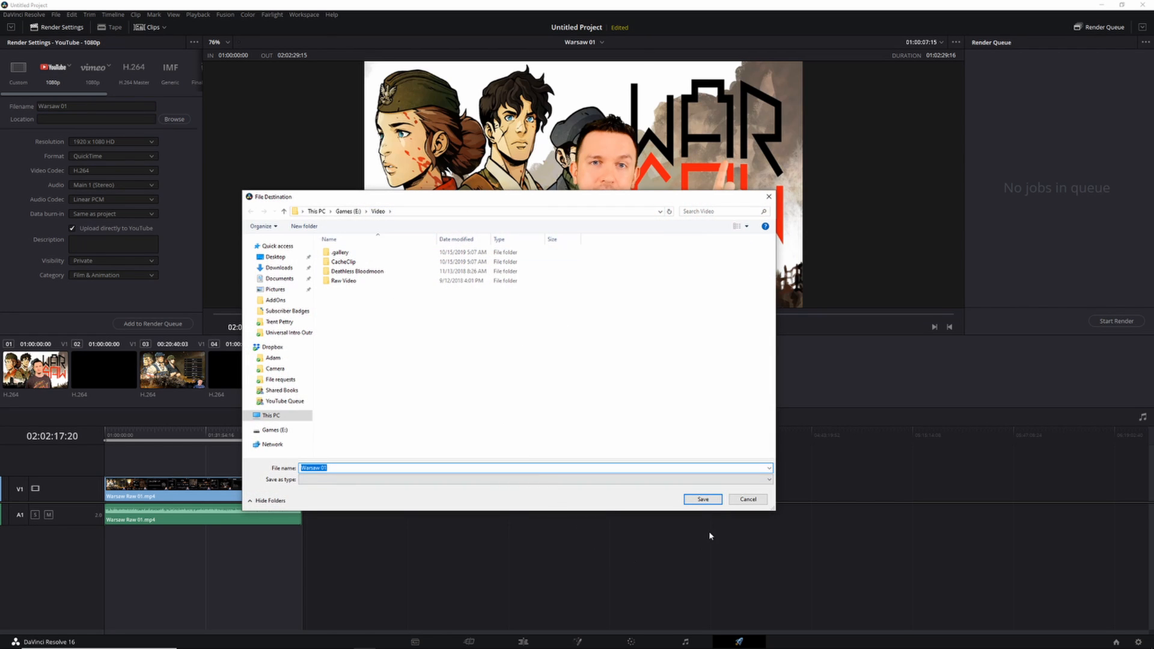
pyautogui.click(709, 505)
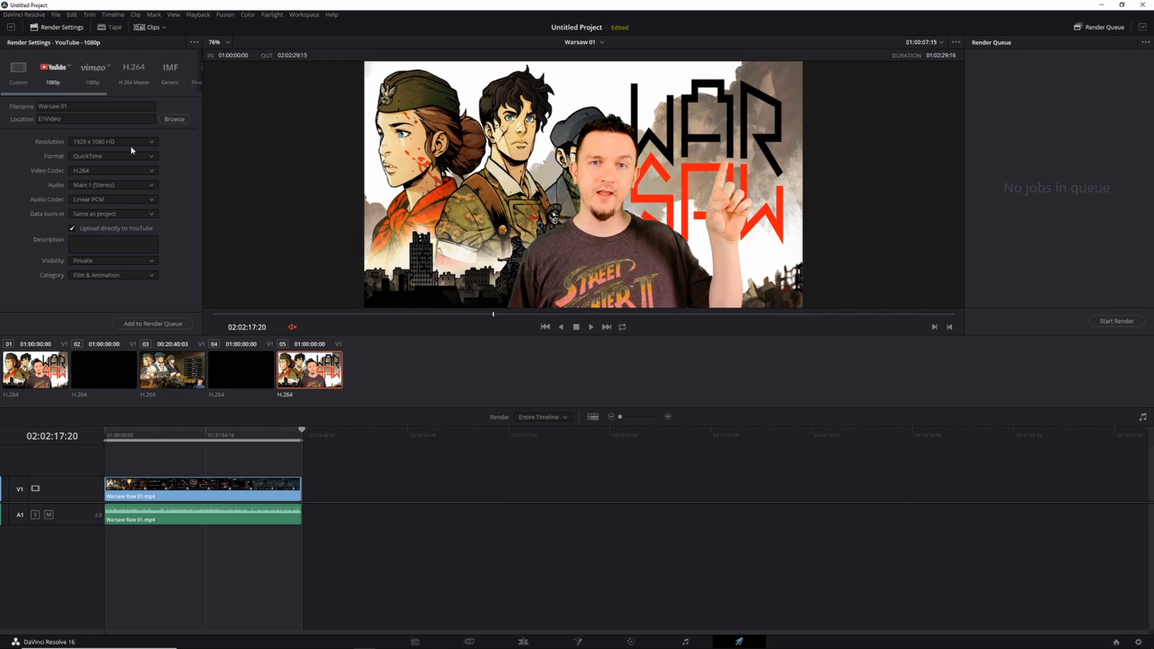
# Look through the available render resolutions, keep 1920 x 1080 HD, and set the format to MP4
pyautogui.click(152, 145)
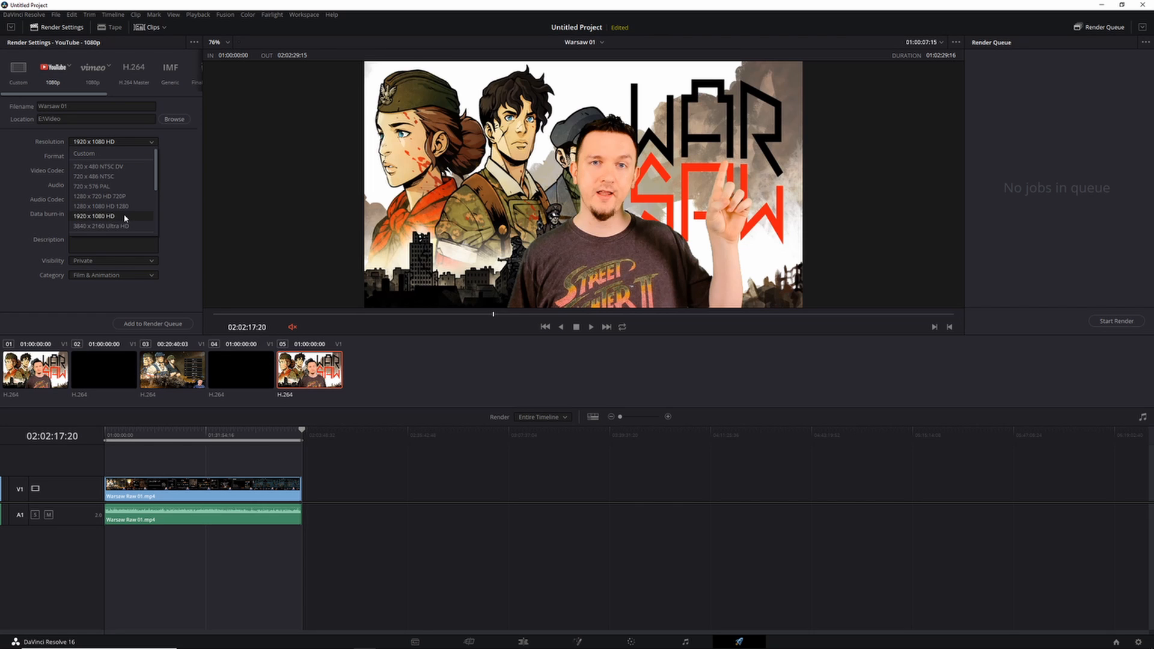
pyautogui.click(160, 206)
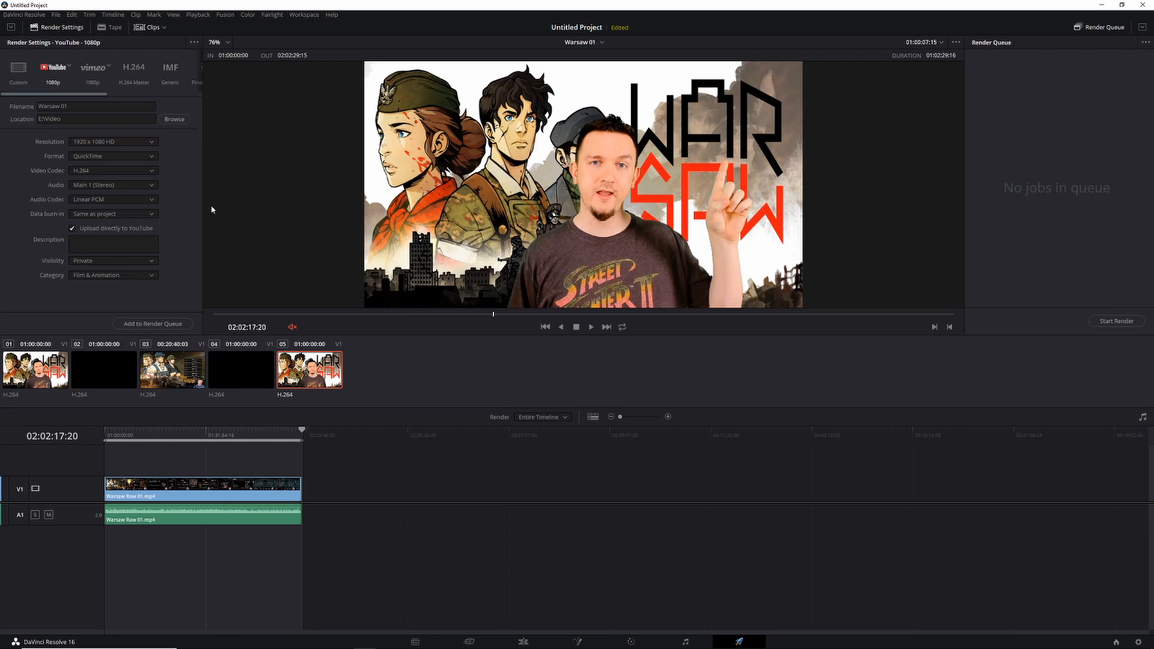
pyautogui.click(119, 157)
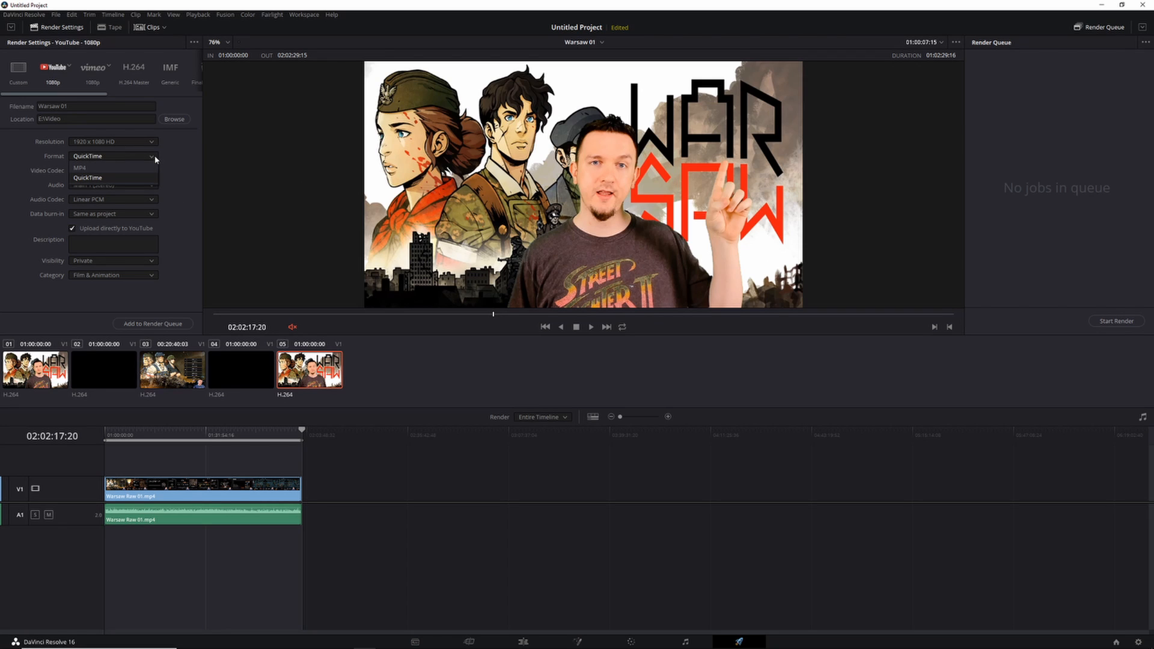
pyautogui.click(107, 170)
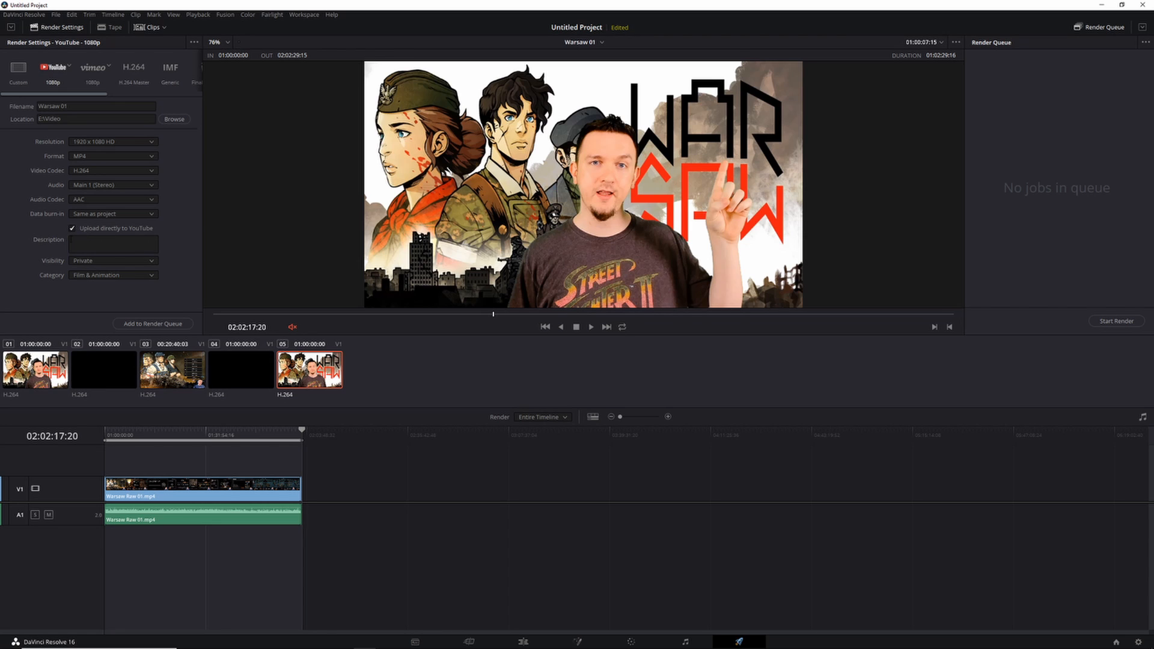
# Copy the filename Warsaw 01 into the YouTube upload description
pyautogui.click(82, 243)
pyautogui.moveTo(77, 109); pyautogui.dragTo(37, 108)
pyautogui.hotkey('ctrl', 'c')
pyautogui.click(135, 243)
pyautogui.hotkey('ctrl', 'v')
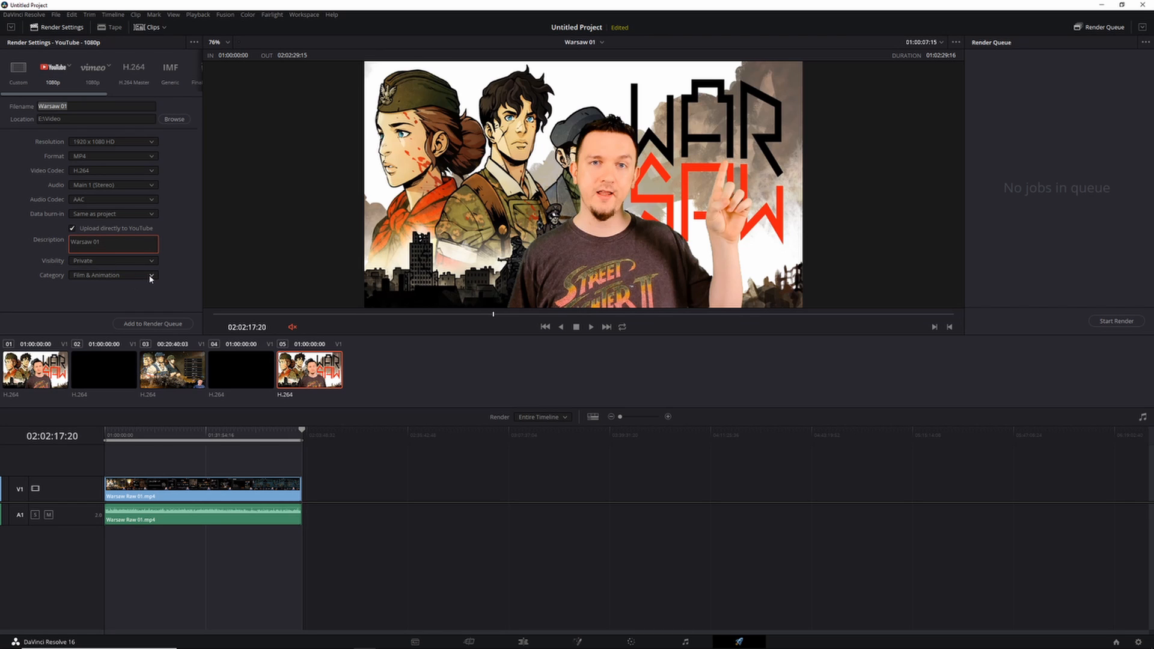
# Set the YouTube category to Gaming and add the Warsaw 01 timeline to the render queue, accepting the resolution warning
pyautogui.click(108, 275)
pyautogui.click(99, 346)
pyautogui.click(140, 326)
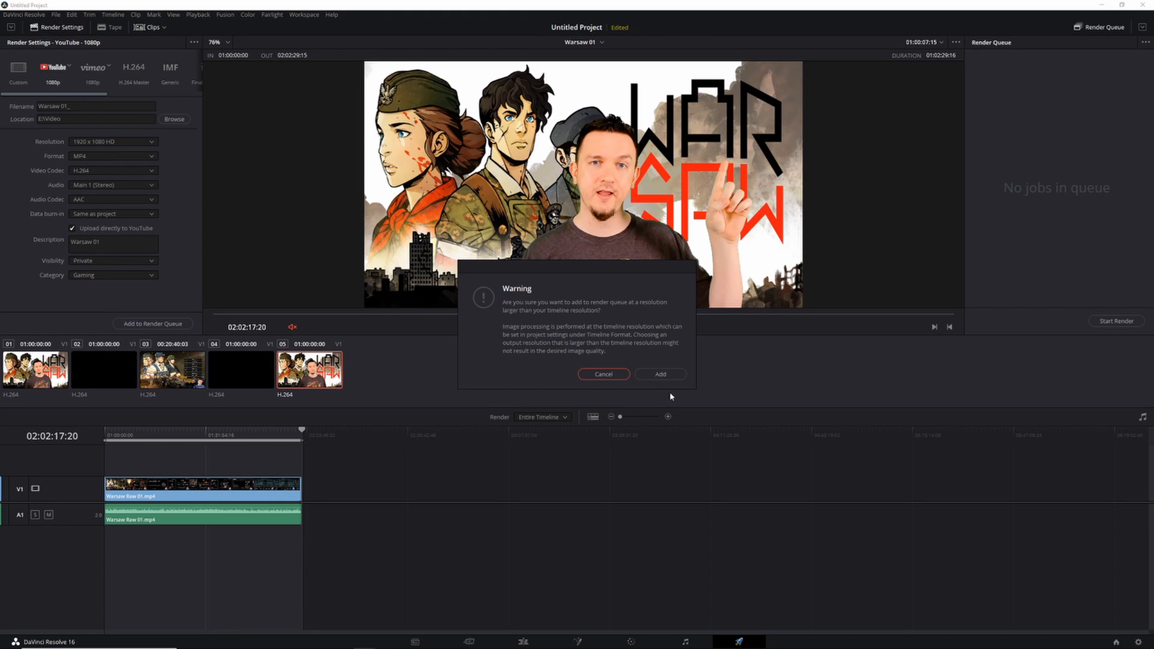
pyautogui.click(659, 379)
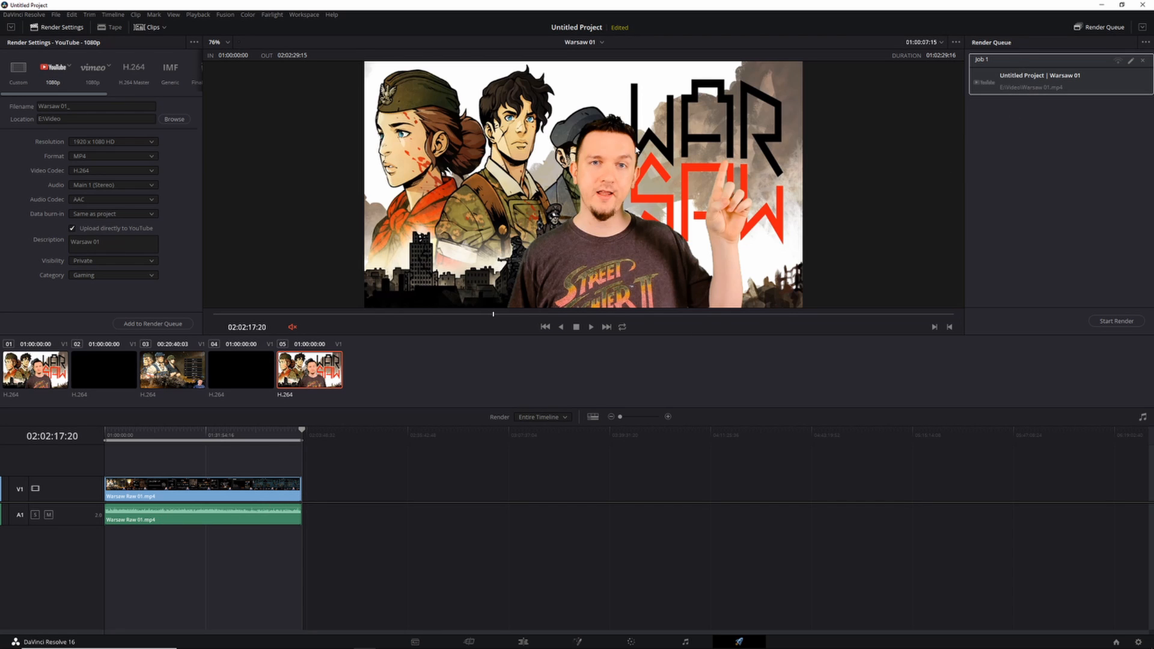
# Switch to the Warsaw 02 timeline, put the playhead at its end, and change the output filename's number to 02
pyautogui.click(601, 43)
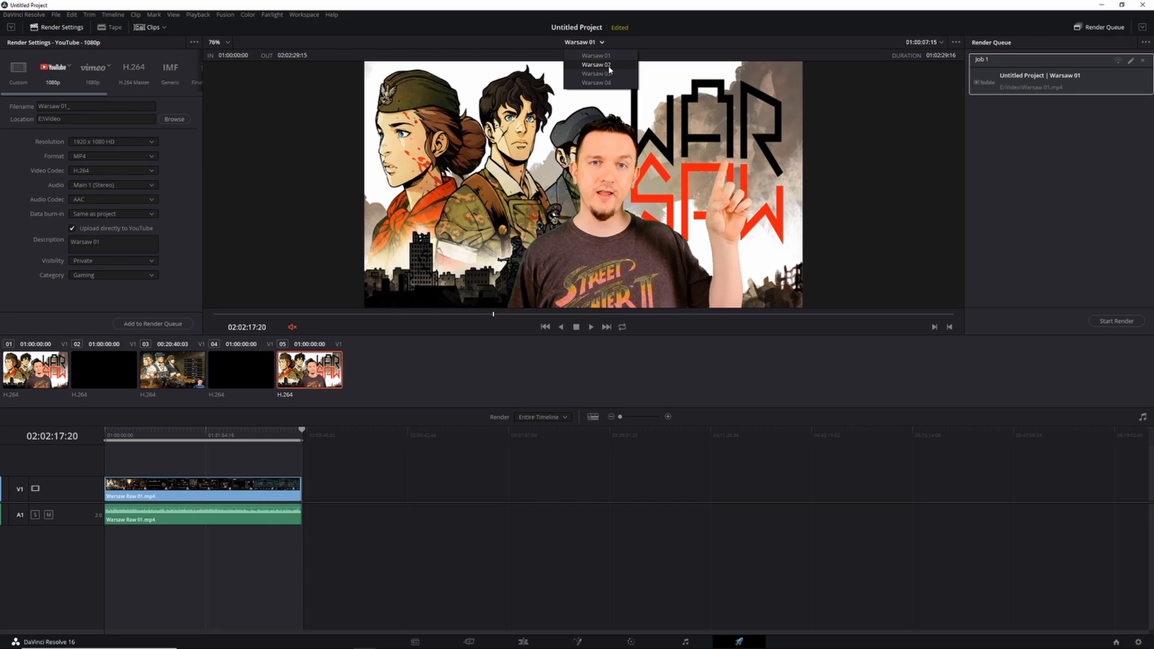
pyautogui.click(610, 68)
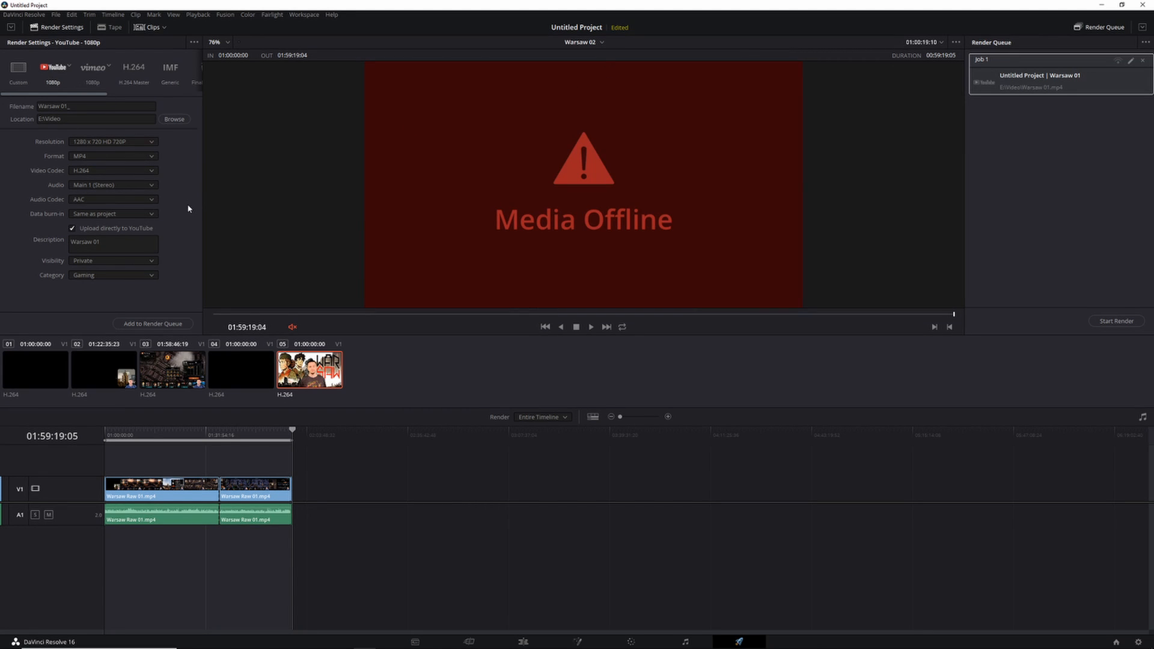
pyautogui.moveTo(294, 437)
pyautogui.mouseDown()
pyautogui.moveTo(281, 442)
pyautogui.moveTo(311, 441)
pyautogui.mouseUp()
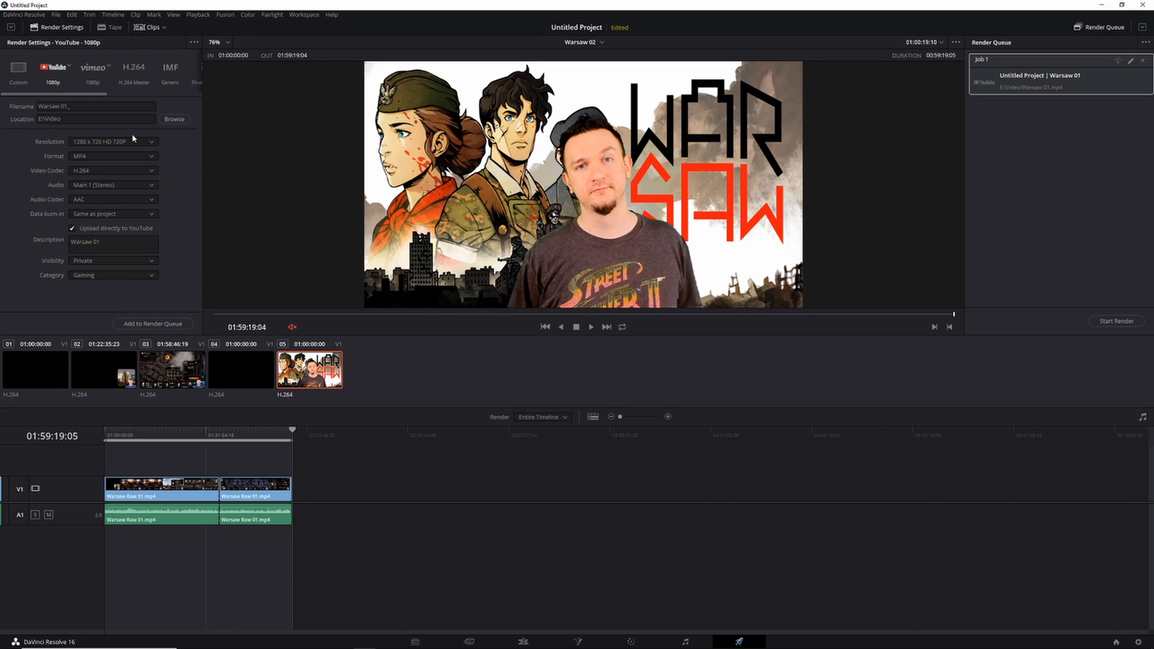
pyautogui.click(79, 106)
pyautogui.write('2')
# Set the Warsaw 02 render resolution to 1920 x 1080 HD and its YouTube description to Warsaw 02
pyautogui.click(143, 142)
pyautogui.click(101, 216)
pyautogui.click(96, 246)
pyautogui.press('BackSpace')
pyautogui.write('2')
# Add the Warsaw 02 timeline to the render queue, accepting the resolution warning
pyautogui.click(74, 108)
pyautogui.click(147, 325)
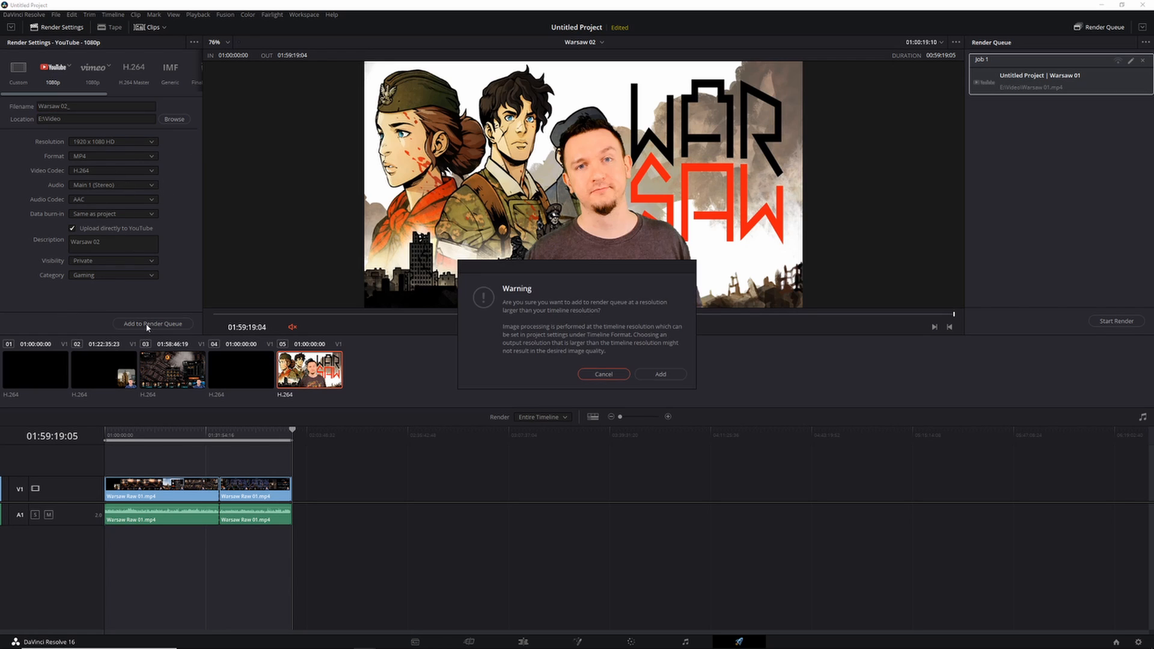
pyautogui.click(661, 374)
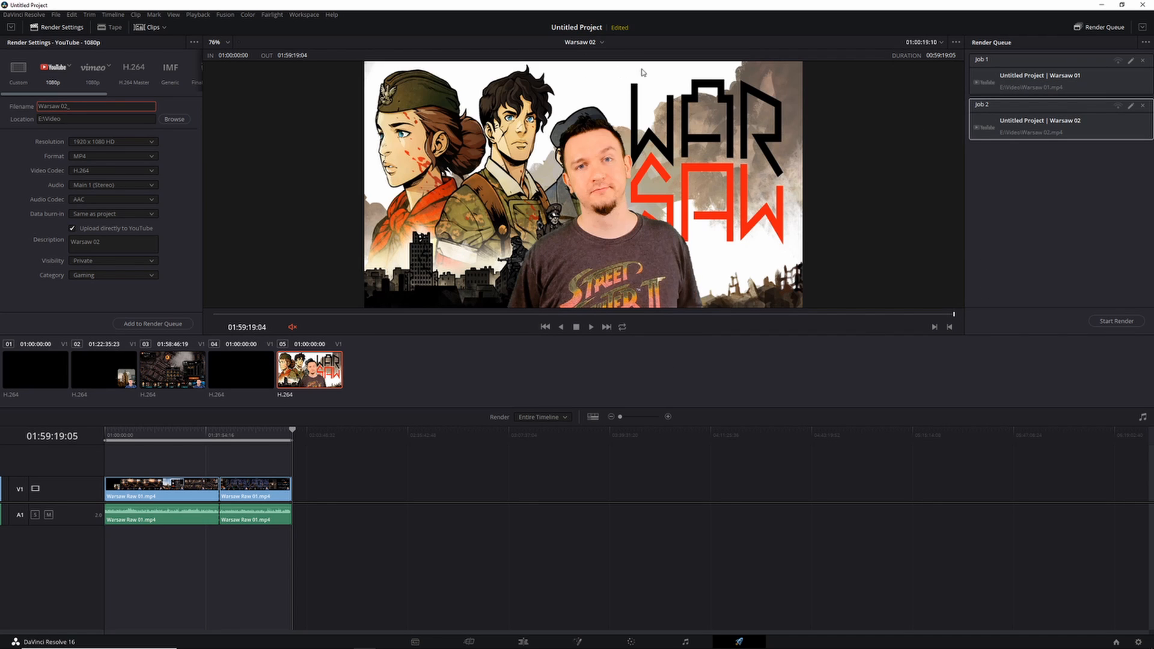
# Select the Warsaw 01 and Warsaw 02 jobs together in the render queue
pyautogui.click(1002, 194)
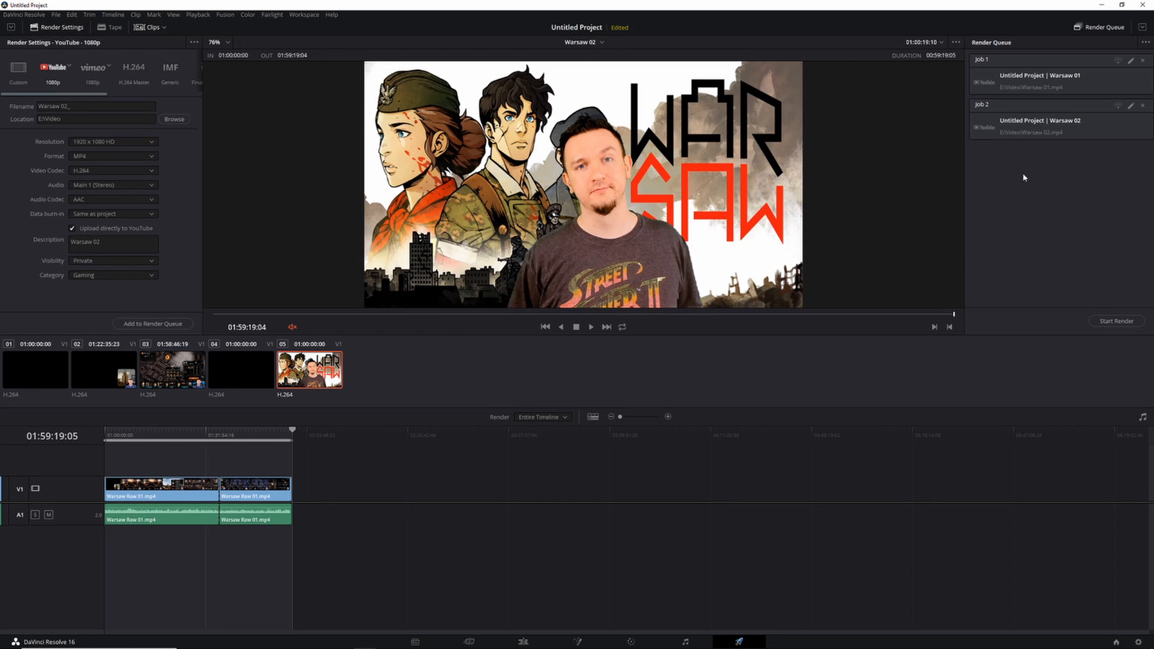
pyautogui.click(1015, 68)
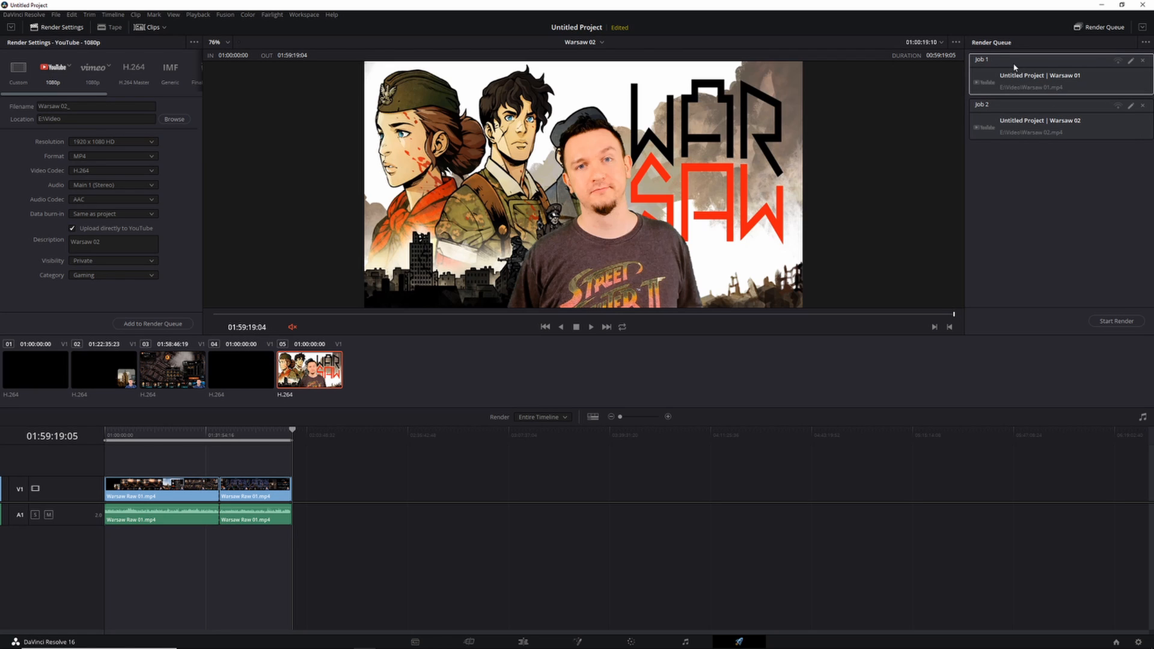
pyautogui.keyDown('ctrl'); pyautogui.click(1001, 108); pyautogui.keyUp('ctrl')
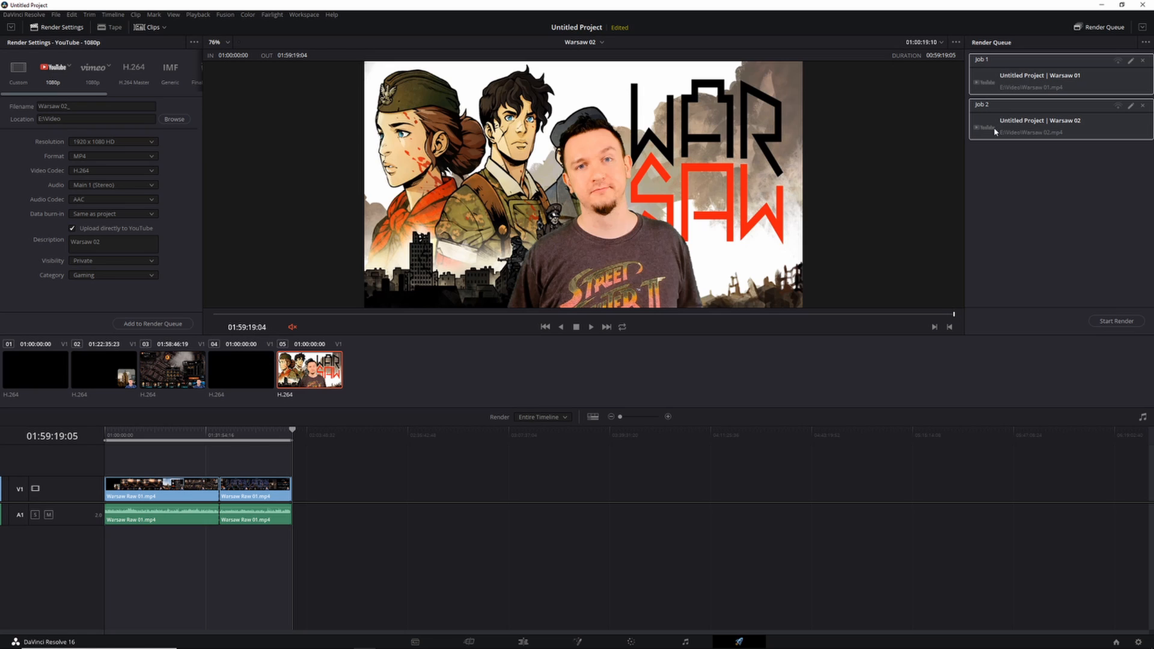
pyautogui.click(1028, 138)
pyautogui.click(1015, 83)
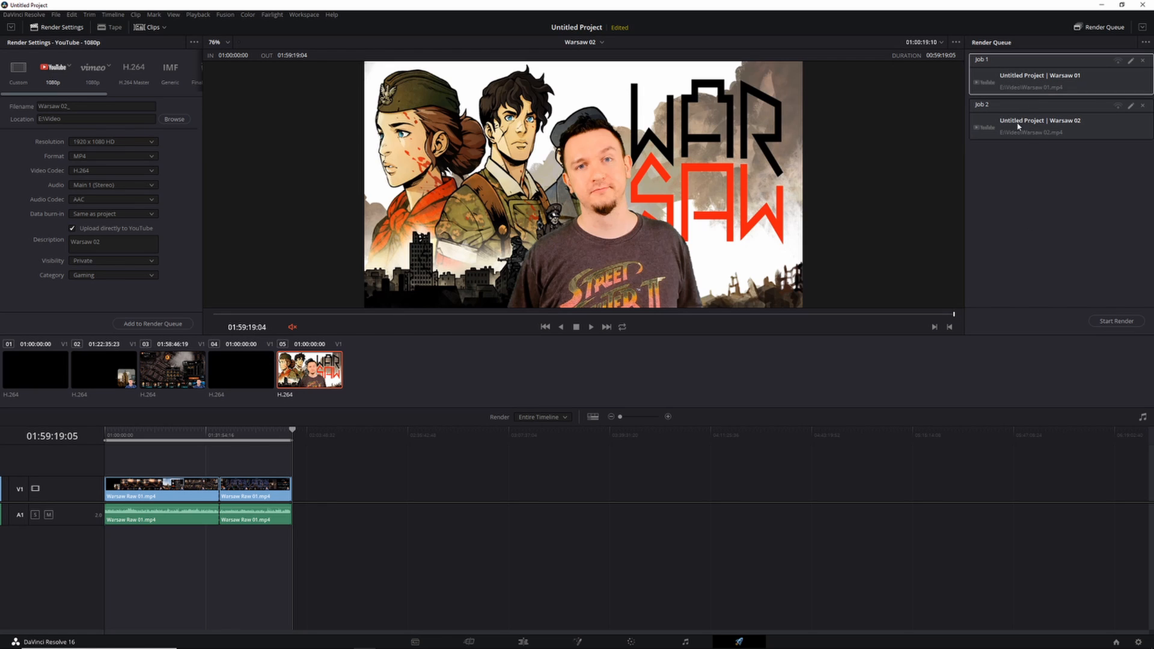
pyautogui.click(1022, 120)
pyautogui.click(992, 73)
pyautogui.click(1005, 122)
pyautogui.click(988, 75)
pyautogui.keyDown('ctrl'); pyautogui.click(1015, 128); pyautogui.keyUp('ctrl')
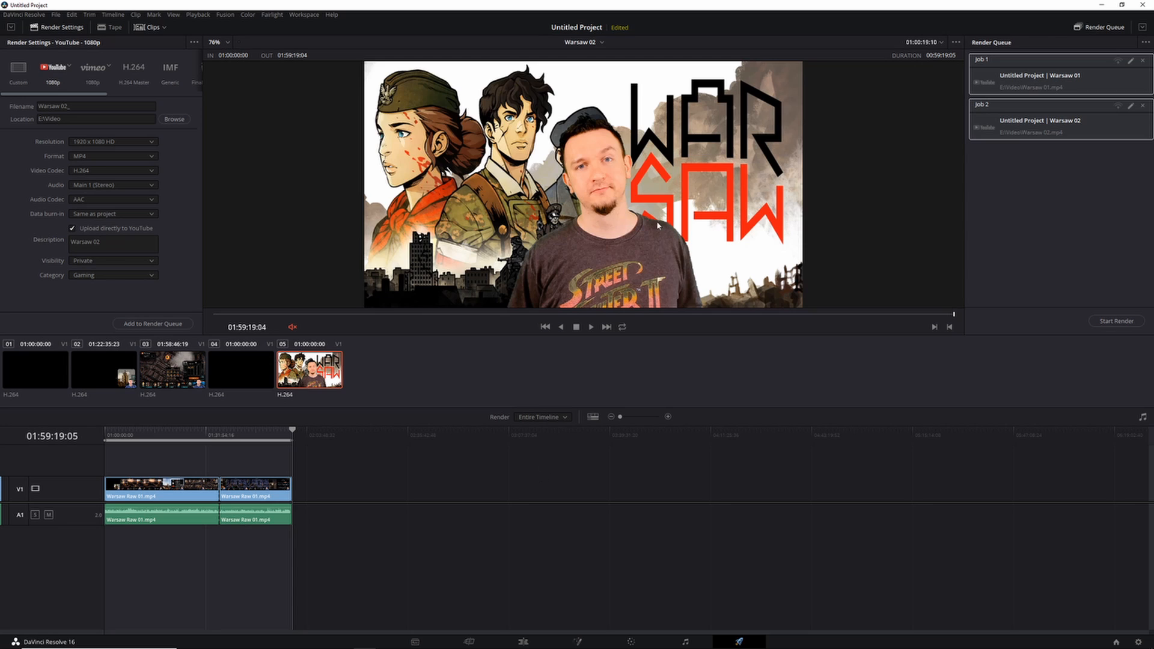
# Review the new timeline settings on the Edit page without creating a timeline, and return to the Deliver page
pyautogui.click(598, 43)
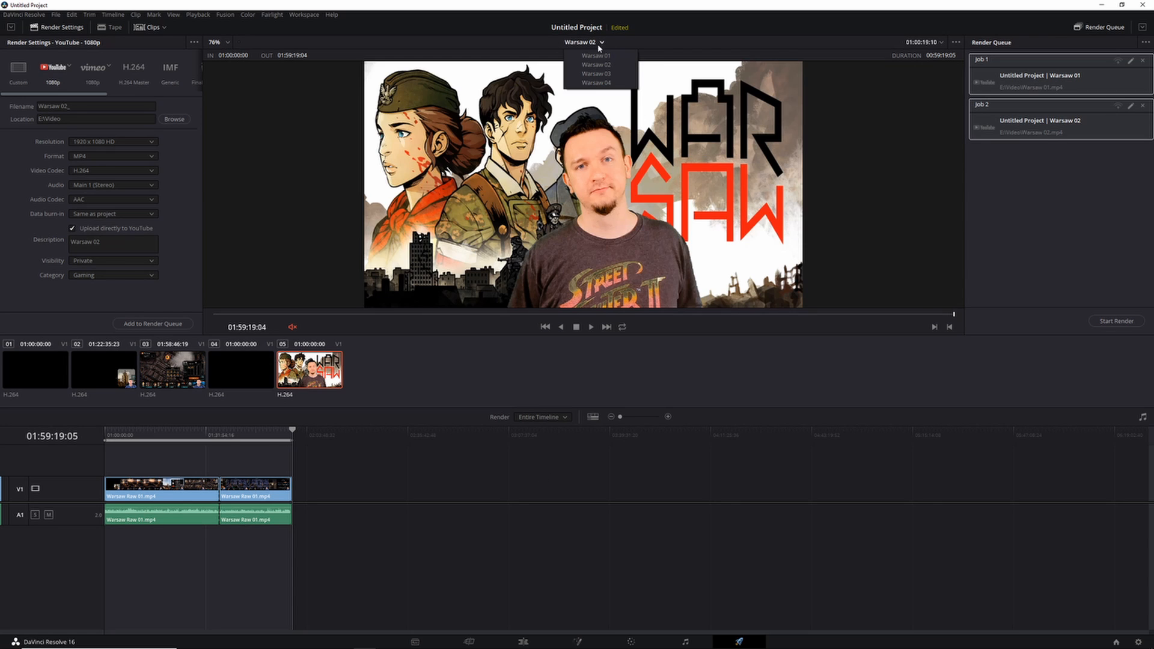
pyautogui.click(607, 44)
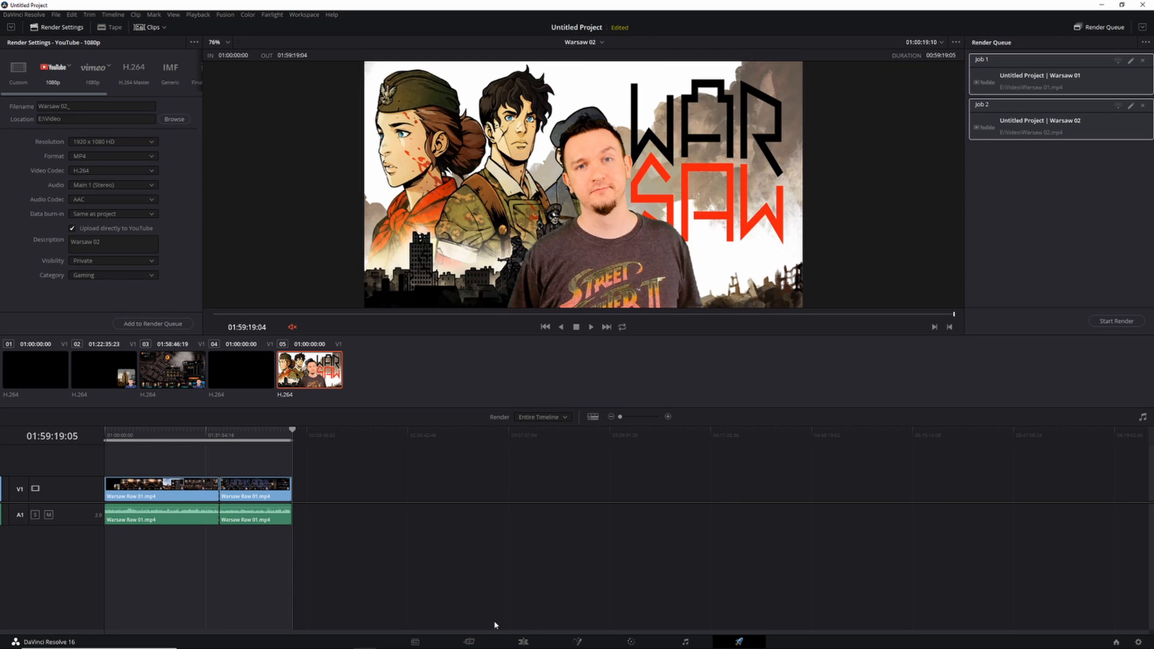
pyautogui.click(523, 642)
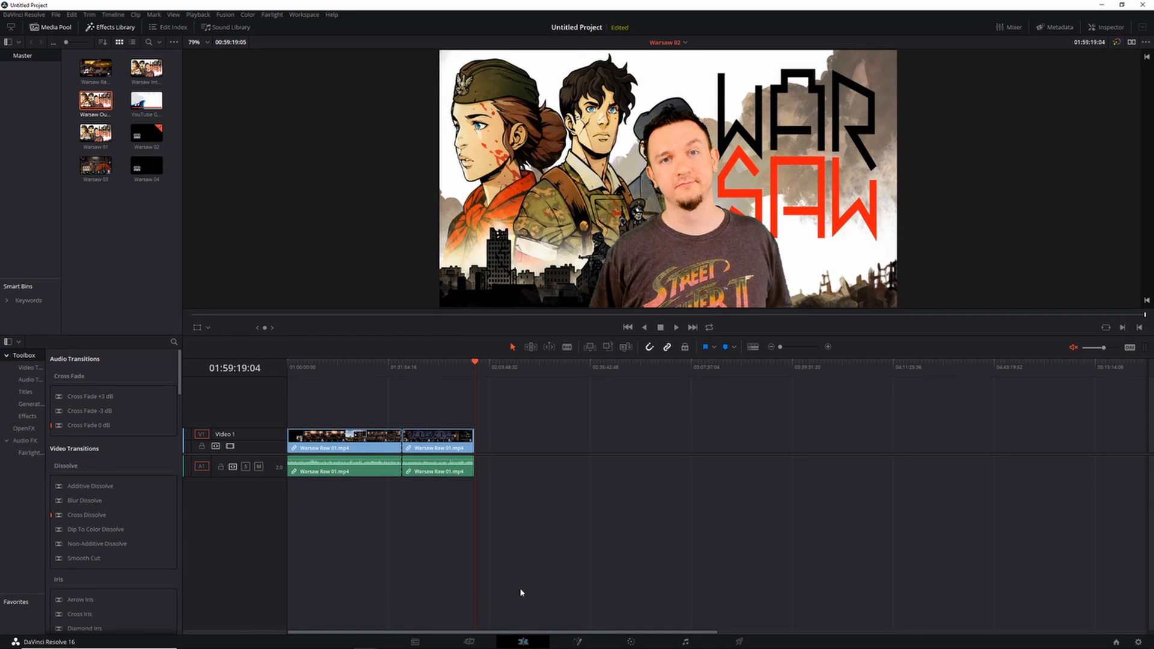
pyautogui.hotkey('ctrl', 'n')
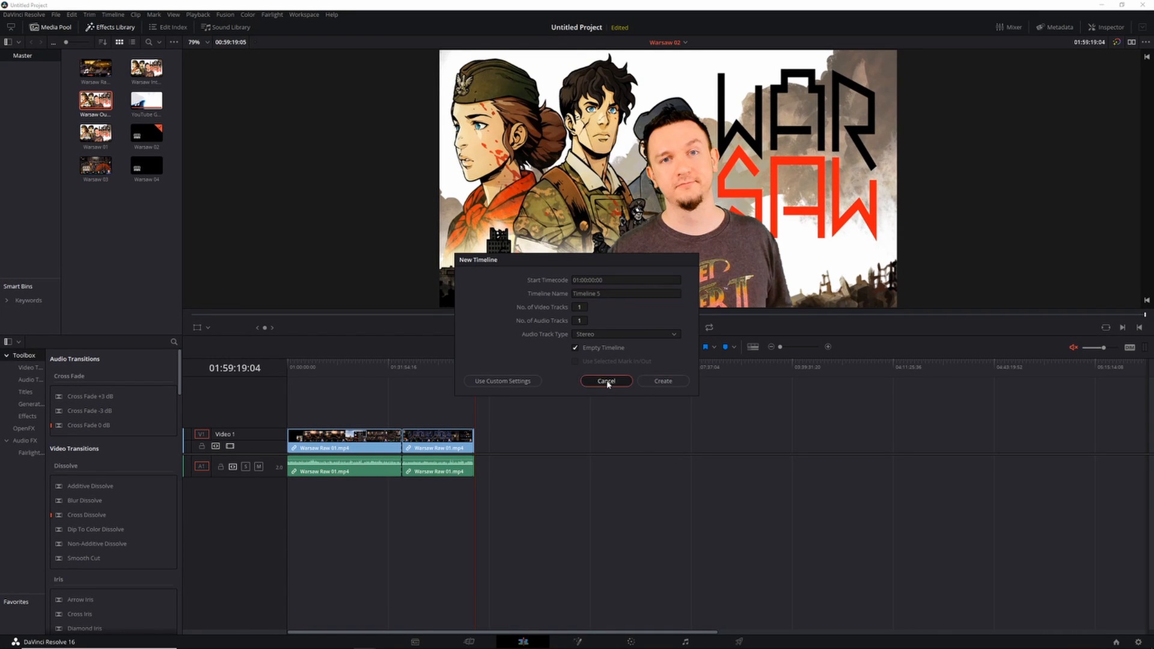
pyautogui.click(609, 382)
pyautogui.click(739, 642)
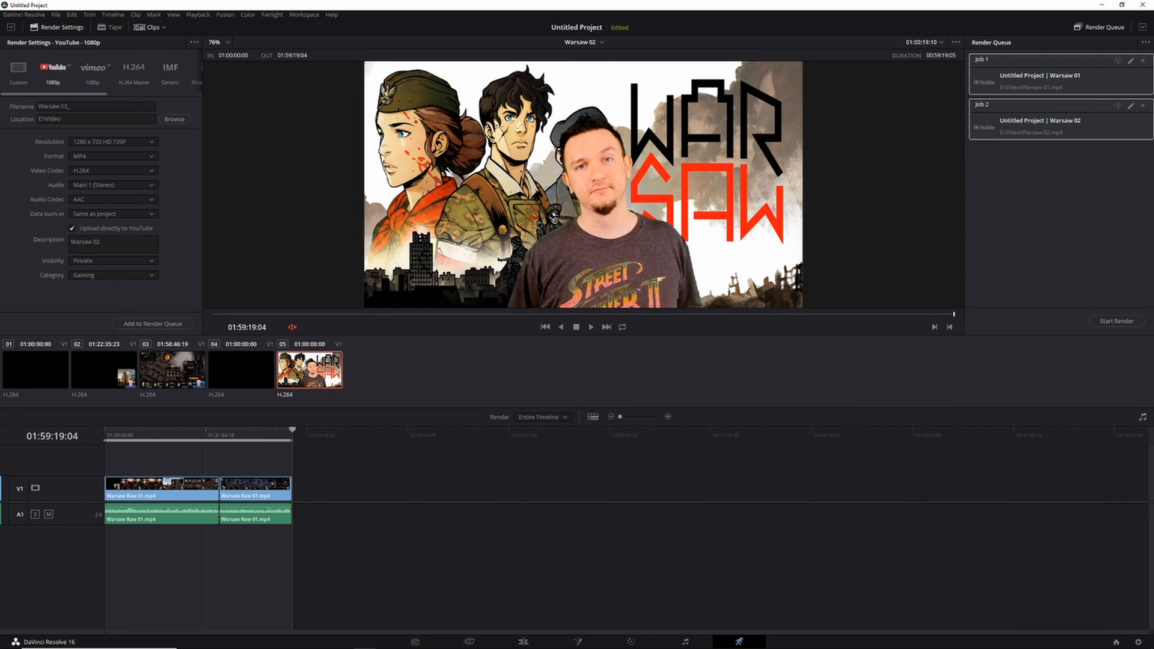
# Switch the Deliver page to the Warsaw 01 timeline
pyautogui.click(601, 43)
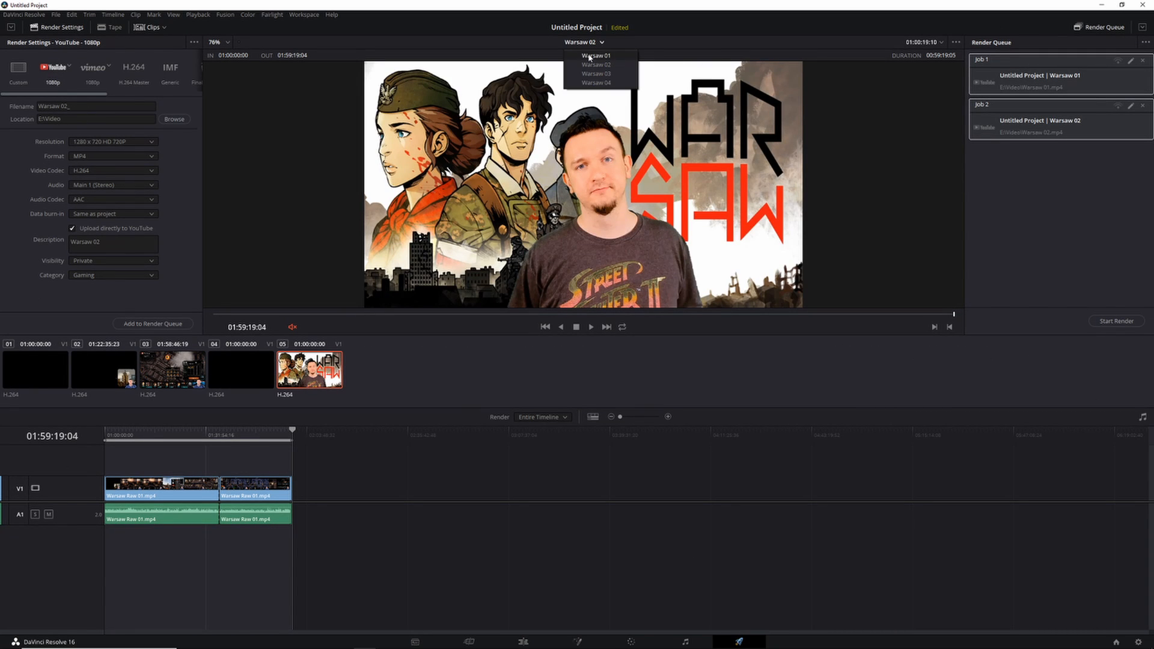
pyautogui.click(587, 60)
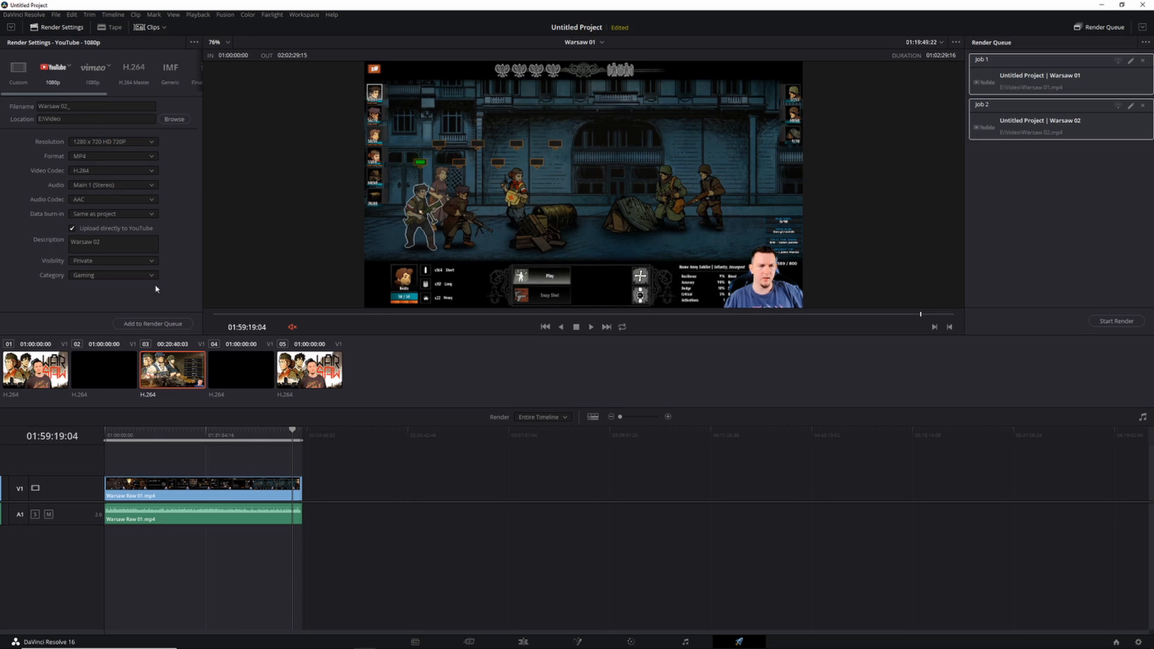